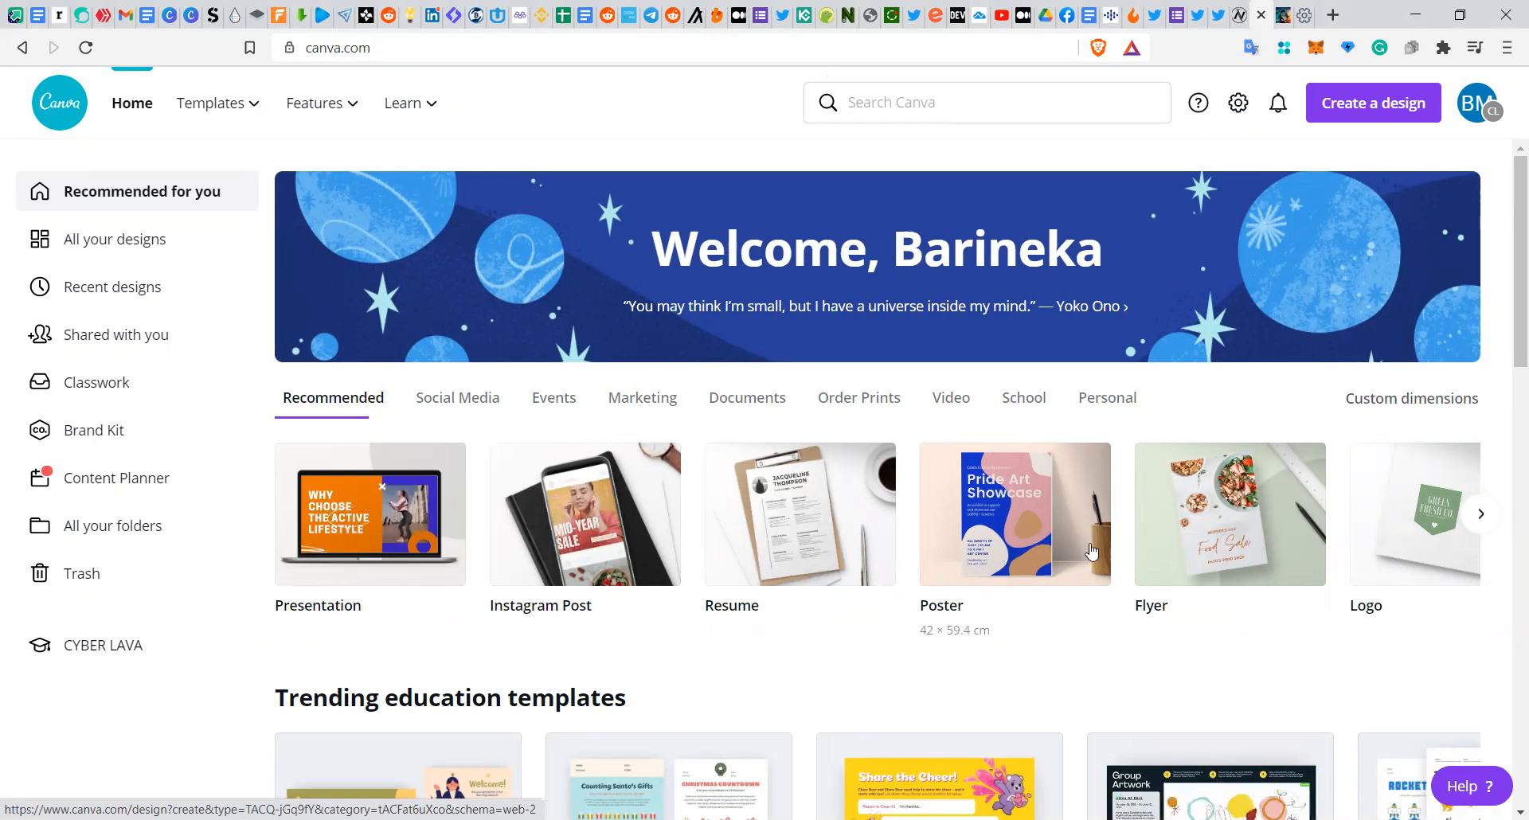
# Step: Browse the recommended design types and scroll through the template collections on the home page
pyautogui.click(1482, 516)
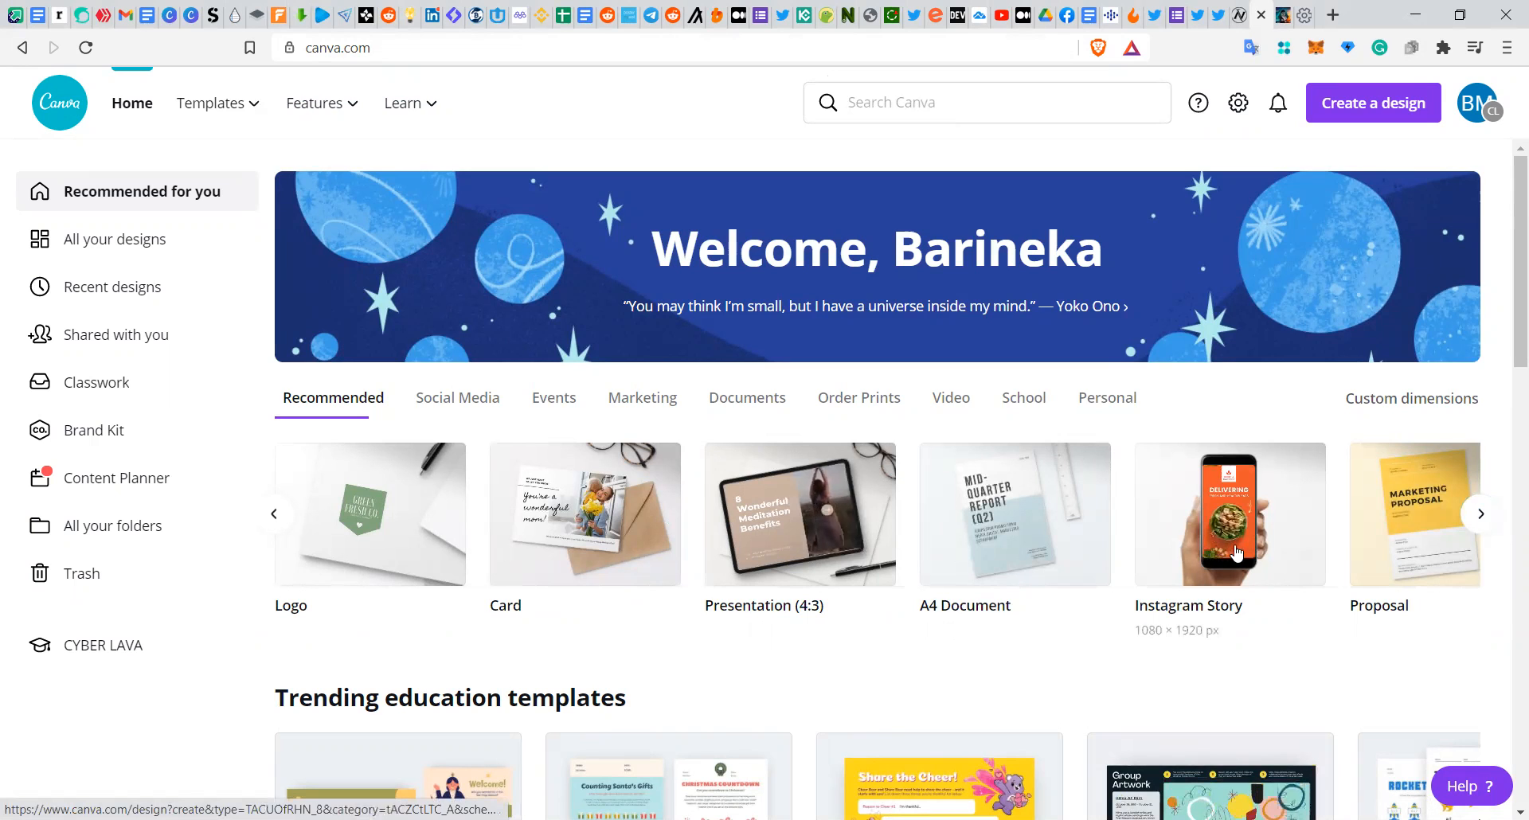
pyautogui.click(1478, 514)
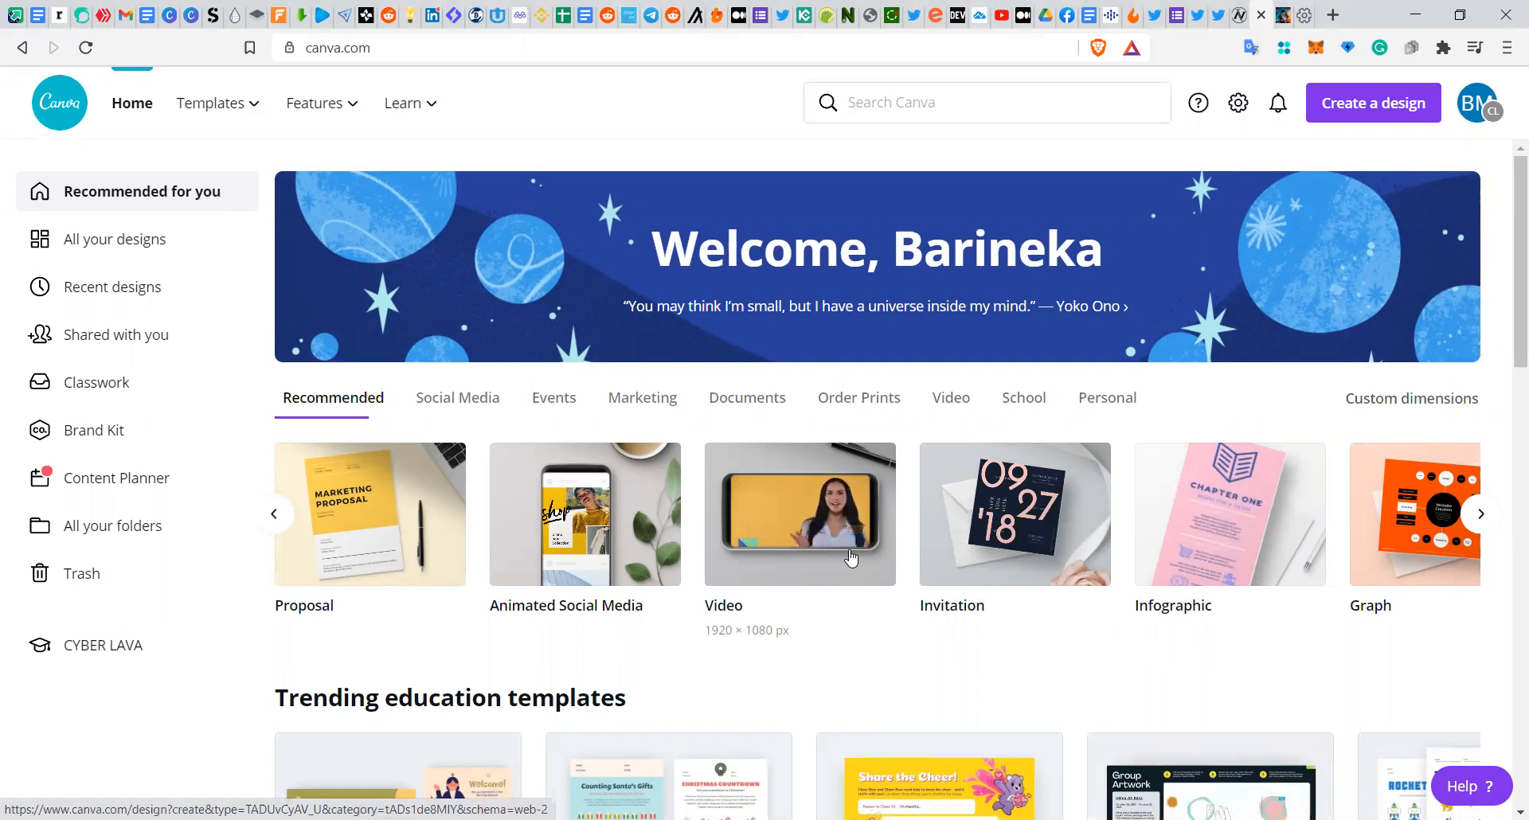
pyautogui.scroll(-4, 850, 559)
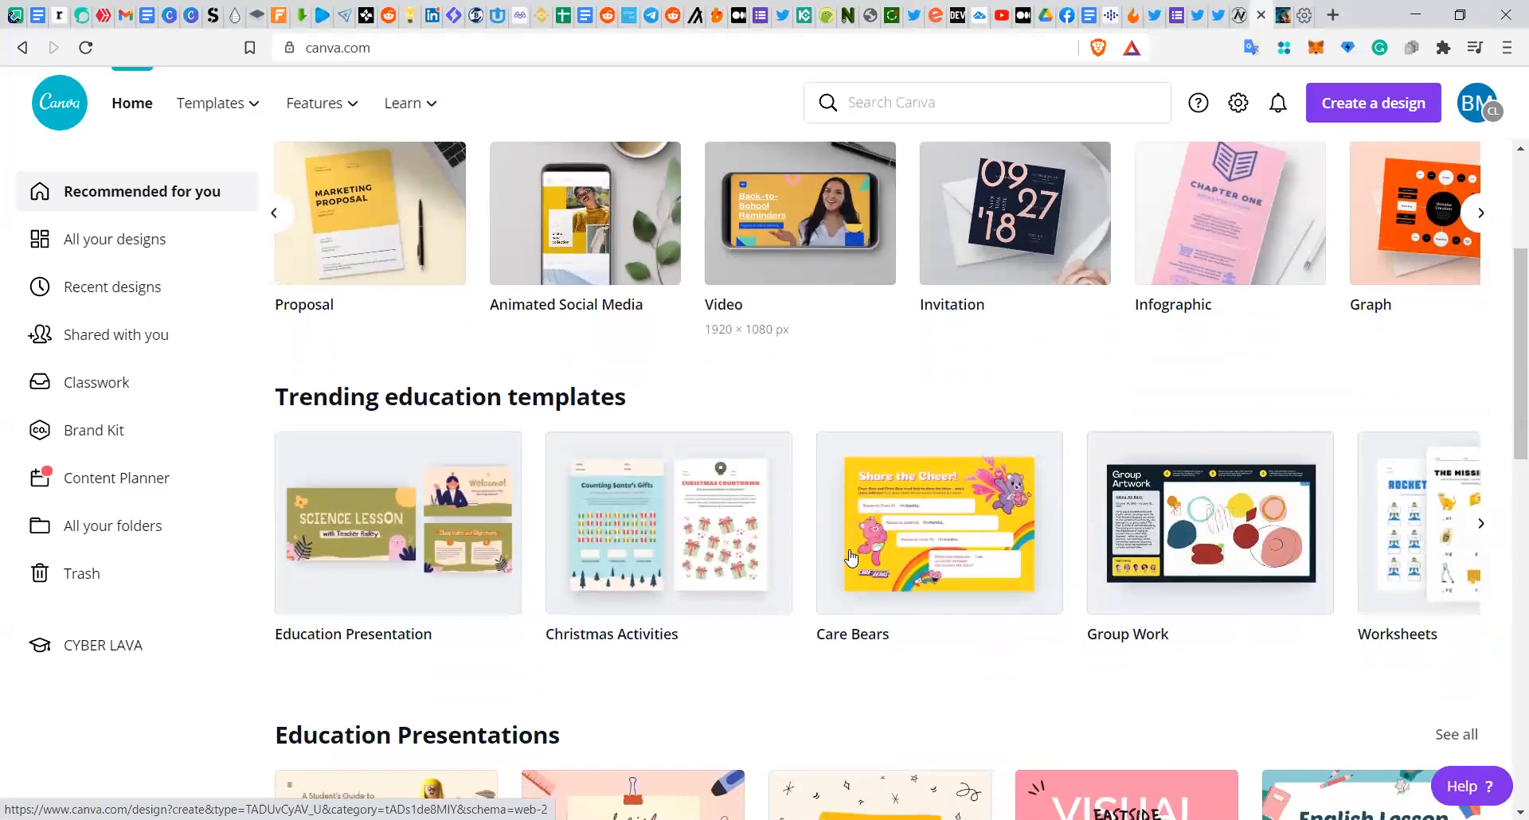
pyautogui.scroll(-6, 852, 559)
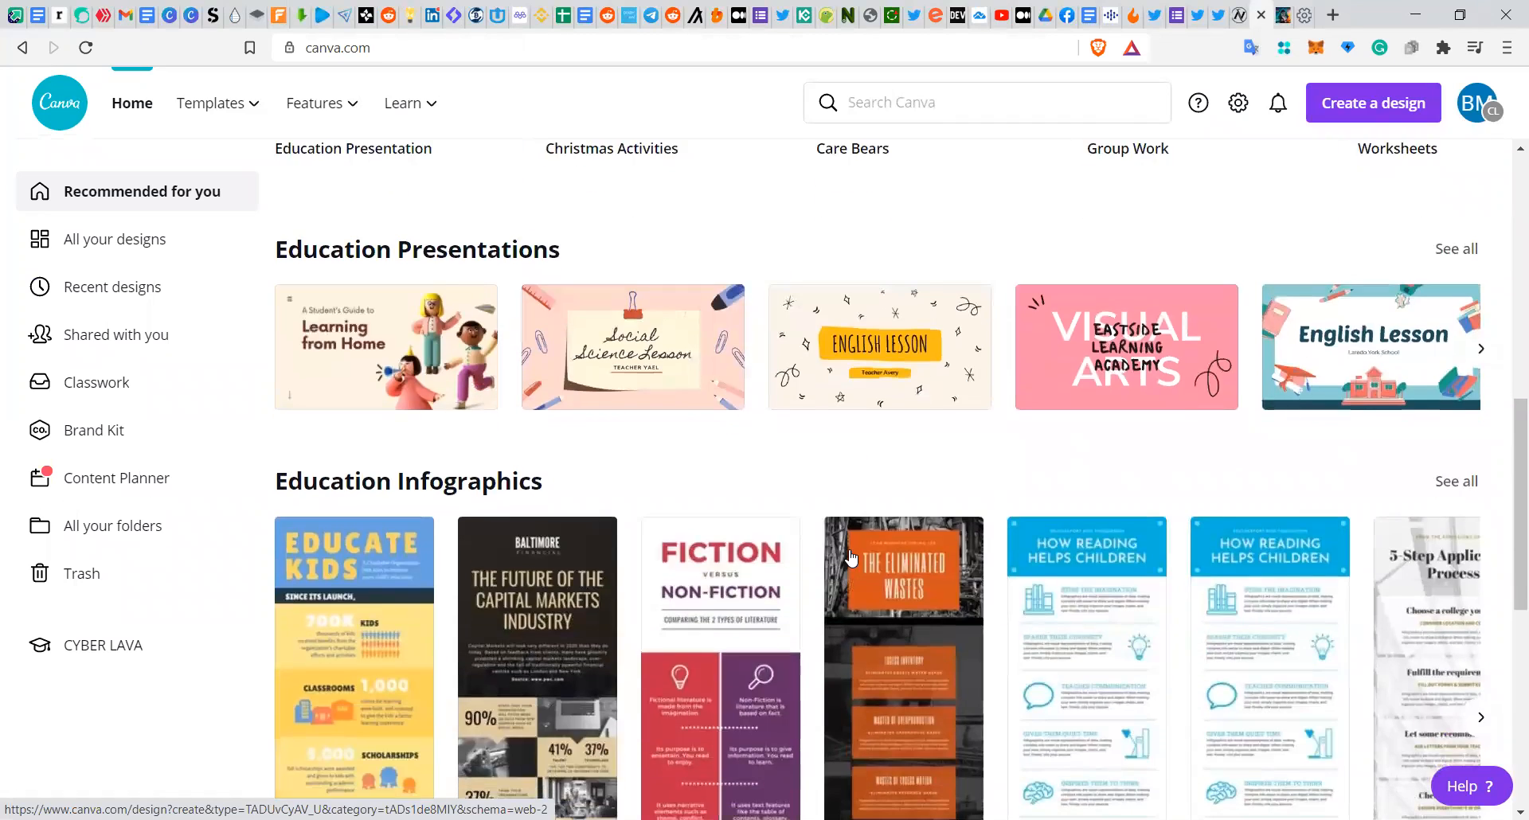
pyautogui.scroll(-4, 851, 559)
pyautogui.scroll(-10, 851, 558)
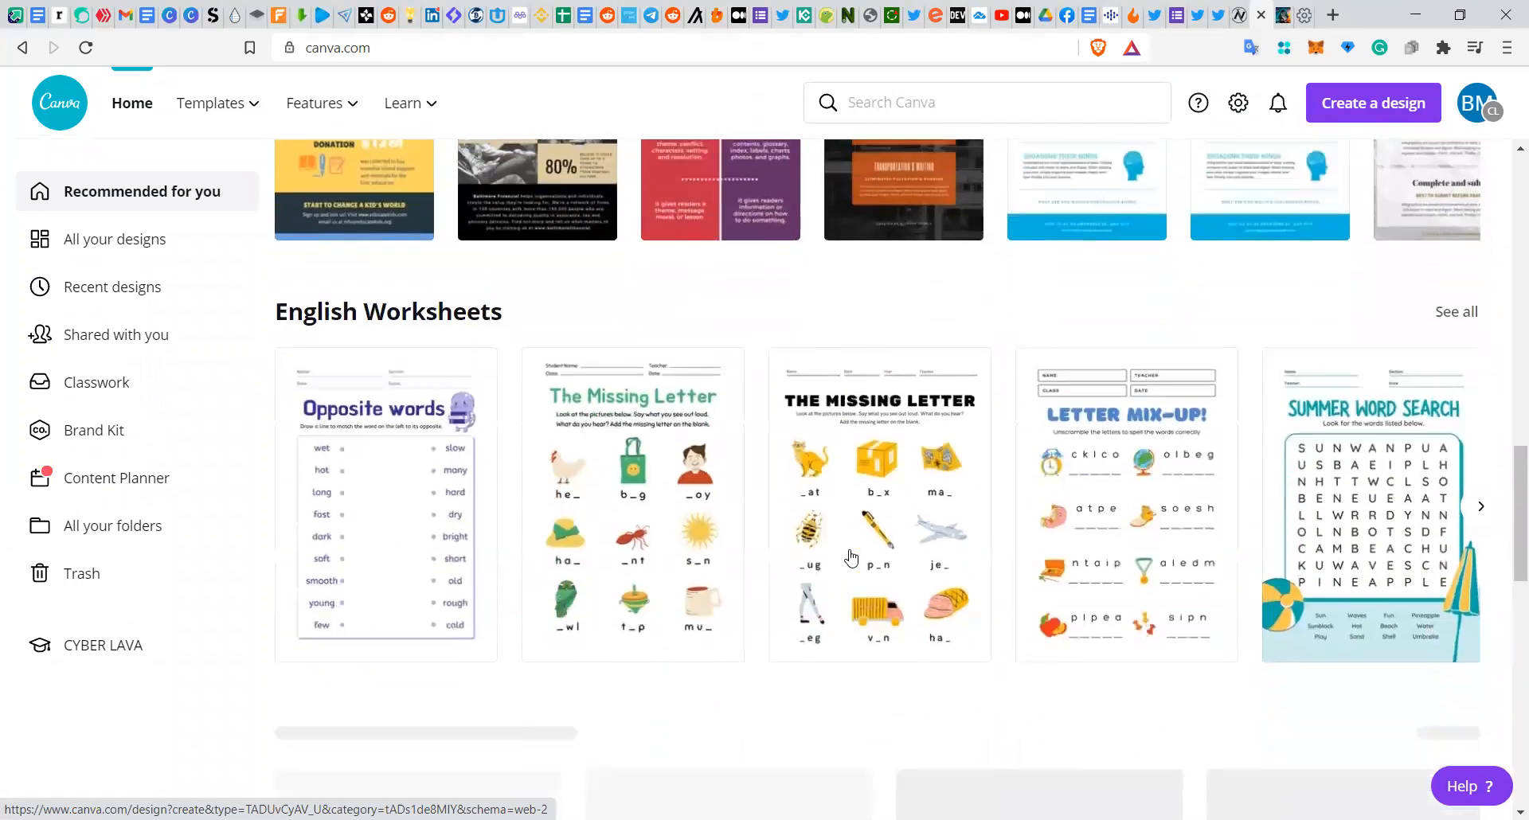
pyautogui.scroll(-9, 850, 558)
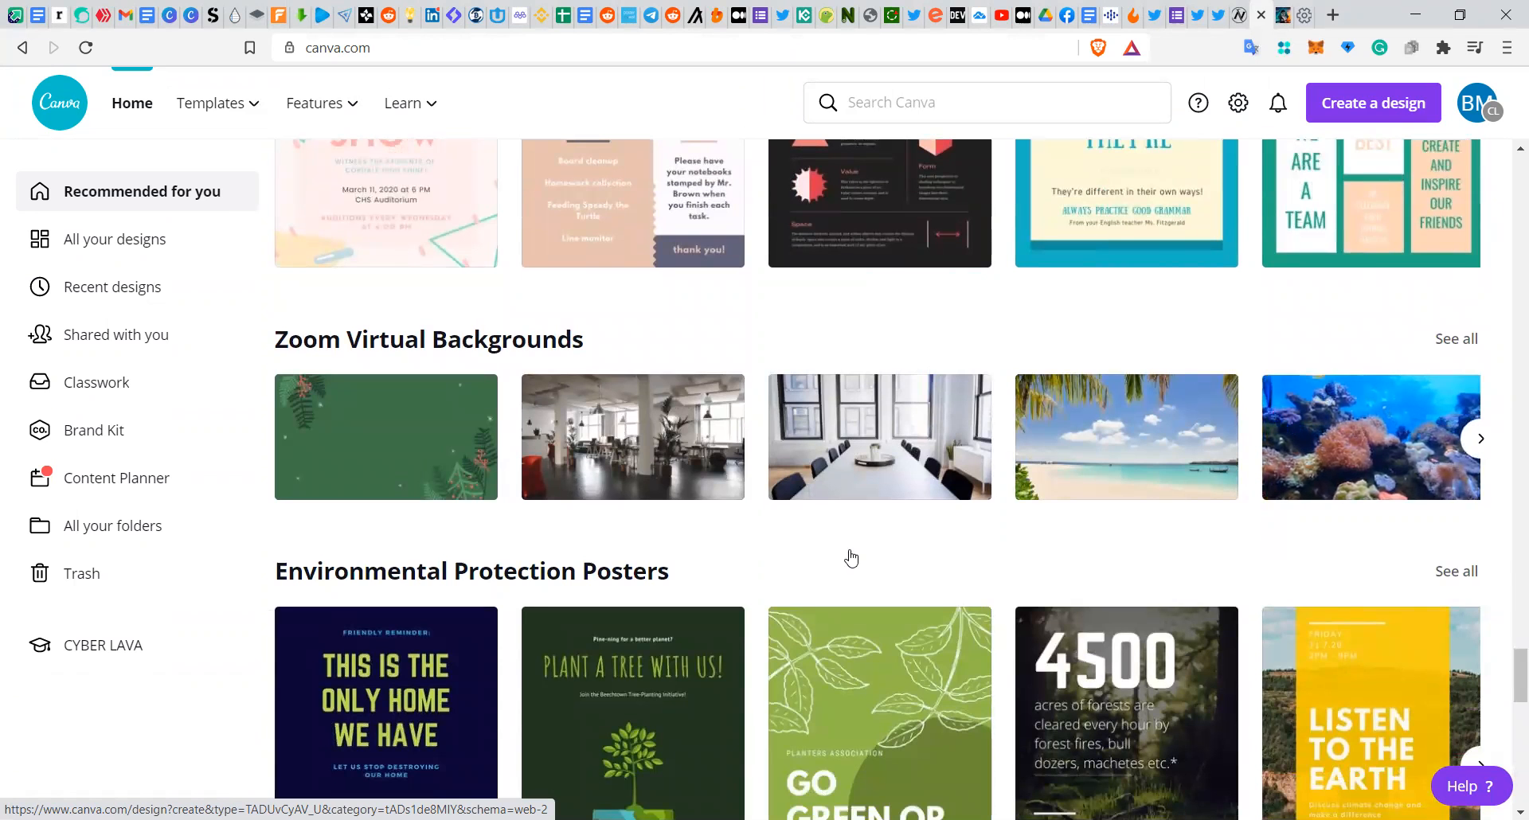
pyautogui.scroll(-5, 851, 558)
pyautogui.scroll(1, 852, 558)
pyautogui.scroll(-6, 851, 559)
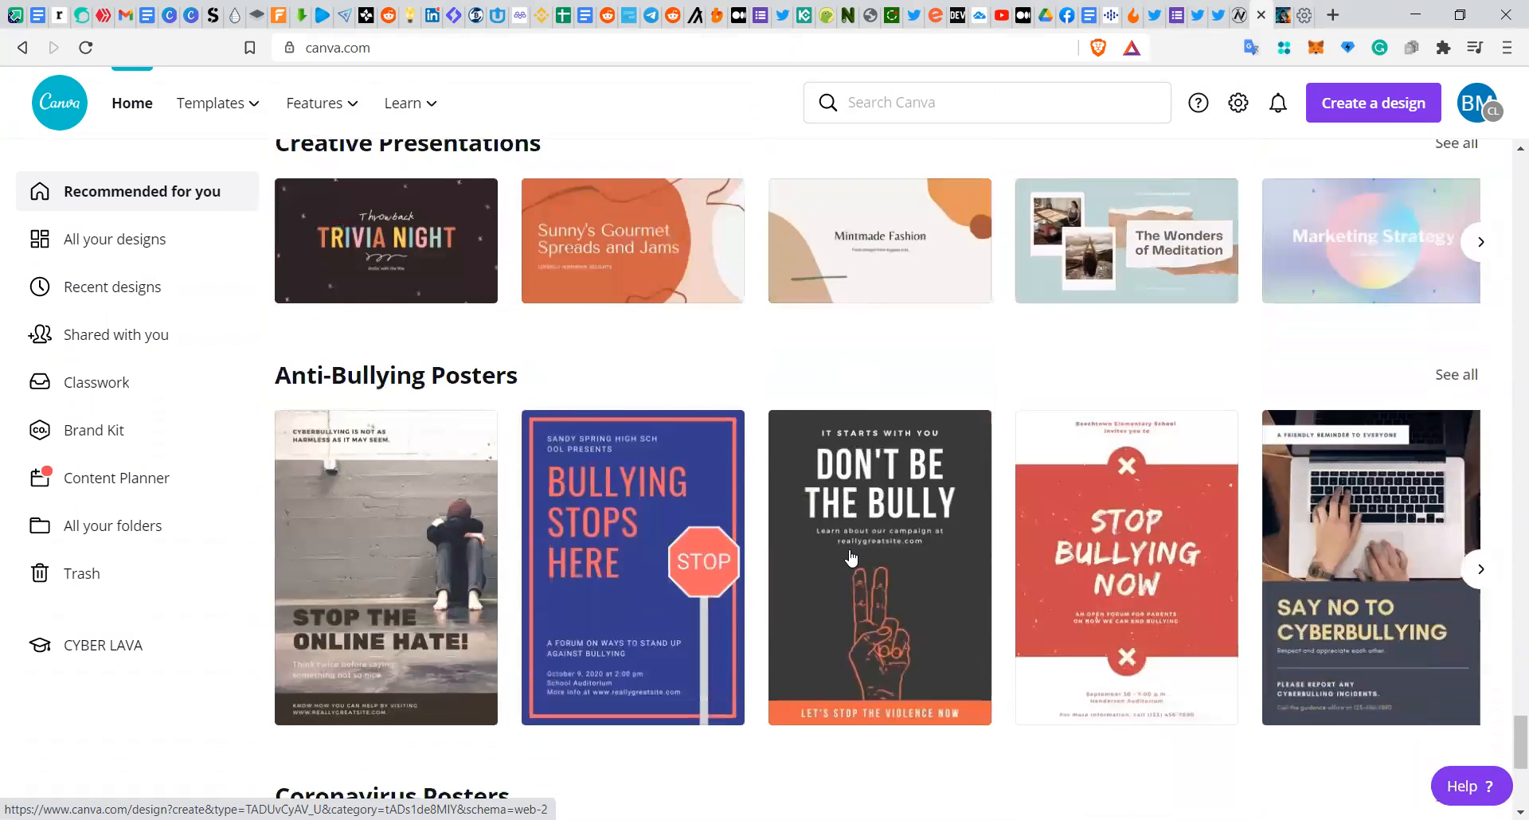
pyautogui.scroll(-8, 852, 558)
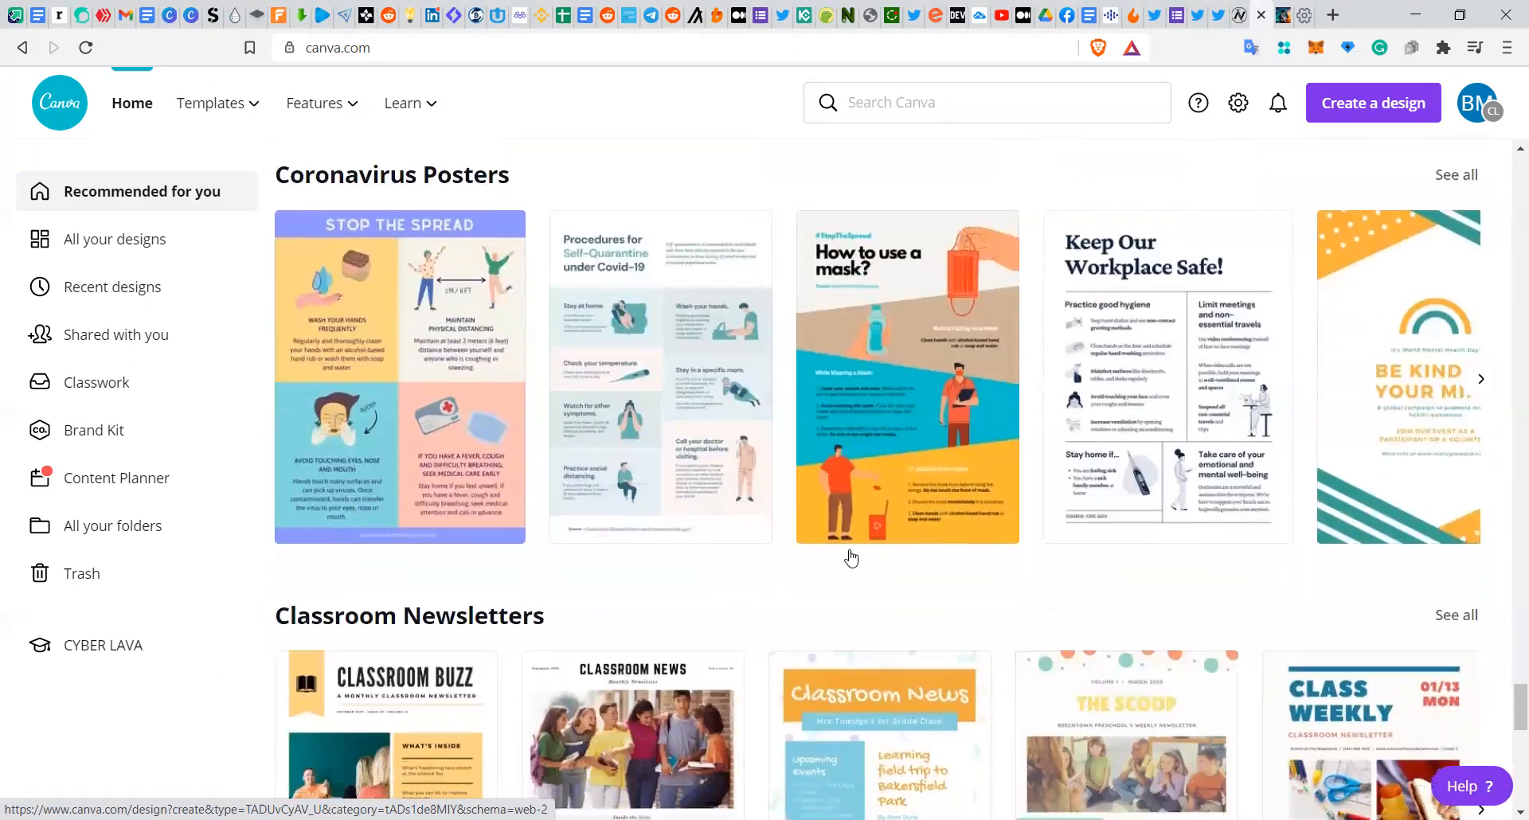
pyautogui.scroll(-10, 851, 559)
pyautogui.scroll(-12, 851, 558)
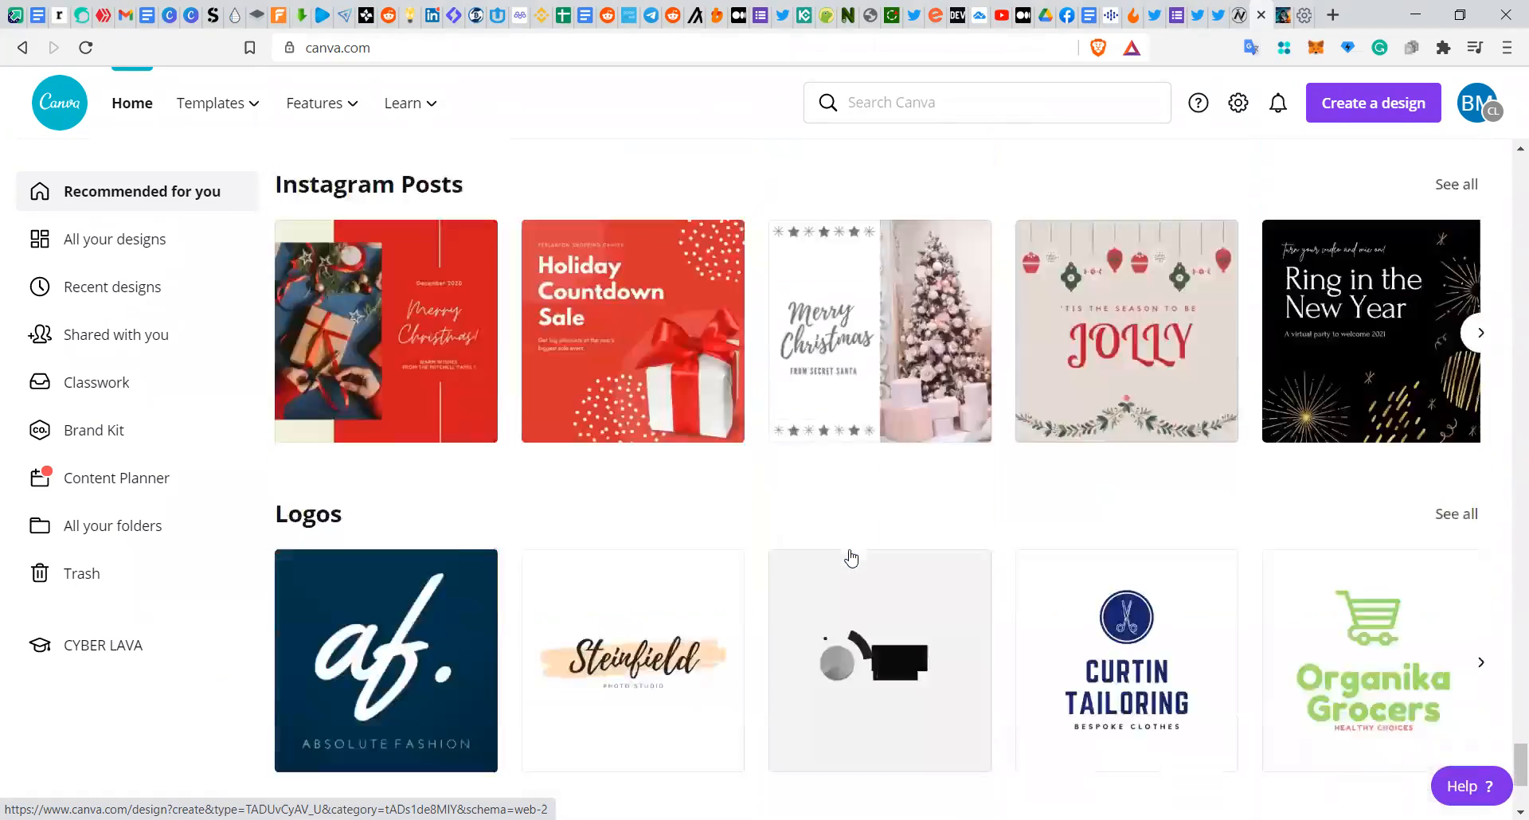
pyautogui.scroll(-8, 851, 558)
pyautogui.scroll(-1, 851, 558)
pyautogui.scroll(3, 852, 558)
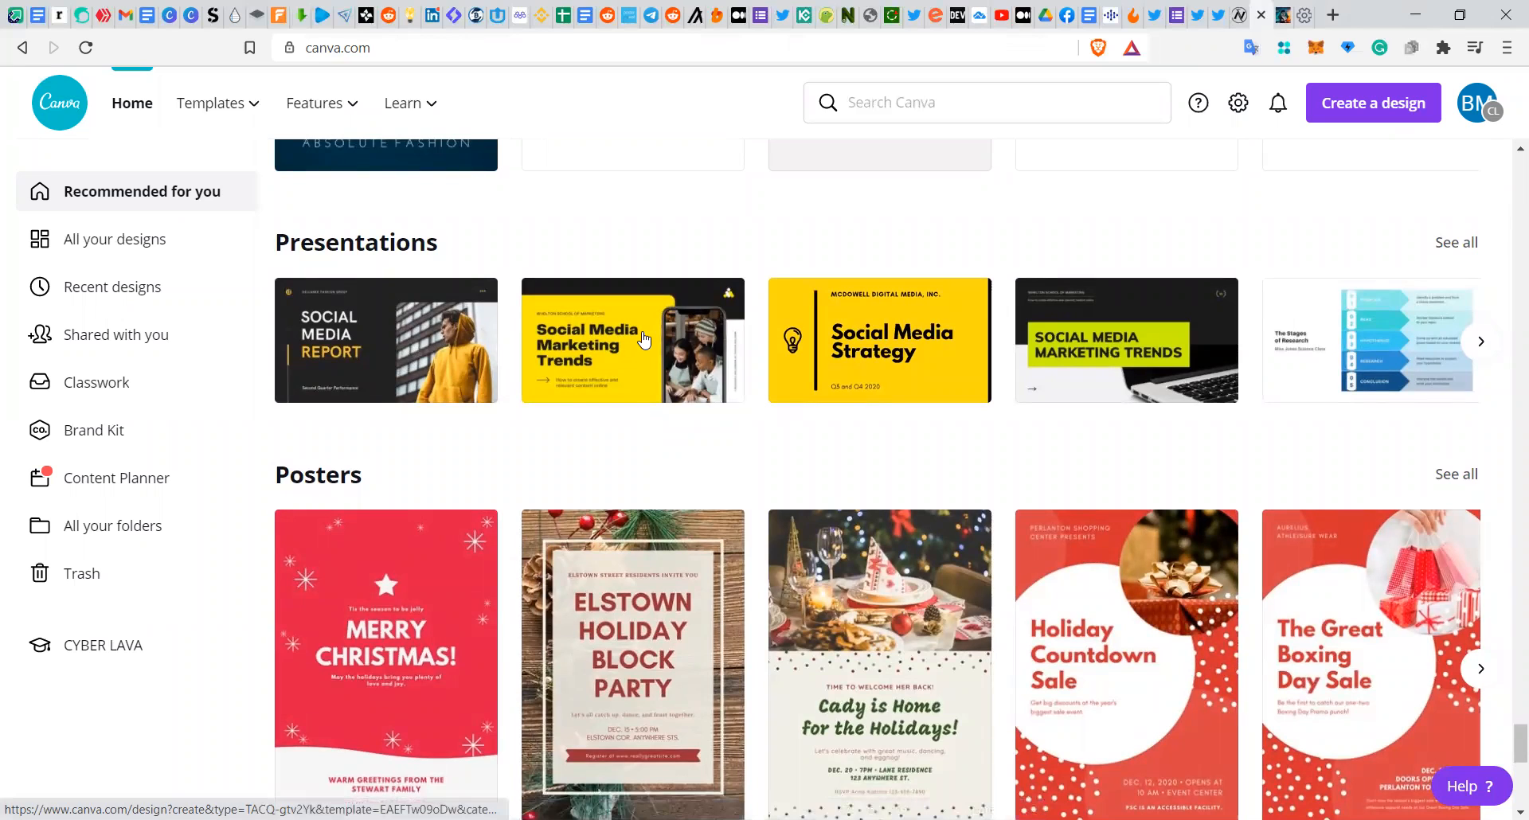
# Step: Open the black and yellow Social Media Marketing Trends presentation template for editing
pyautogui.click(684, 337)
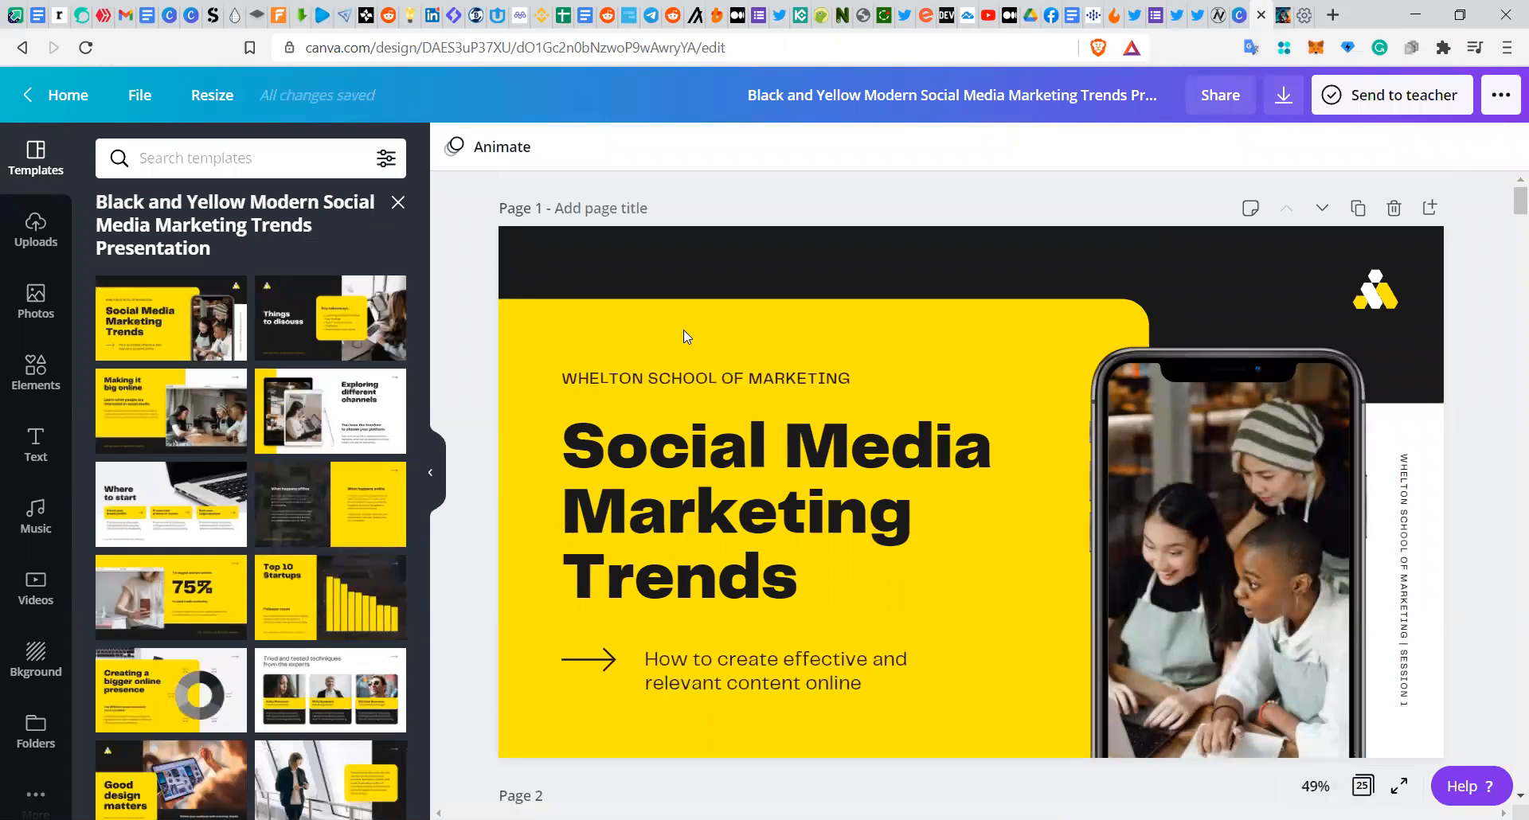
pyautogui.scroll(-2, 684, 329)
pyautogui.scroll(1, 683, 330)
pyautogui.scroll(1, 683, 331)
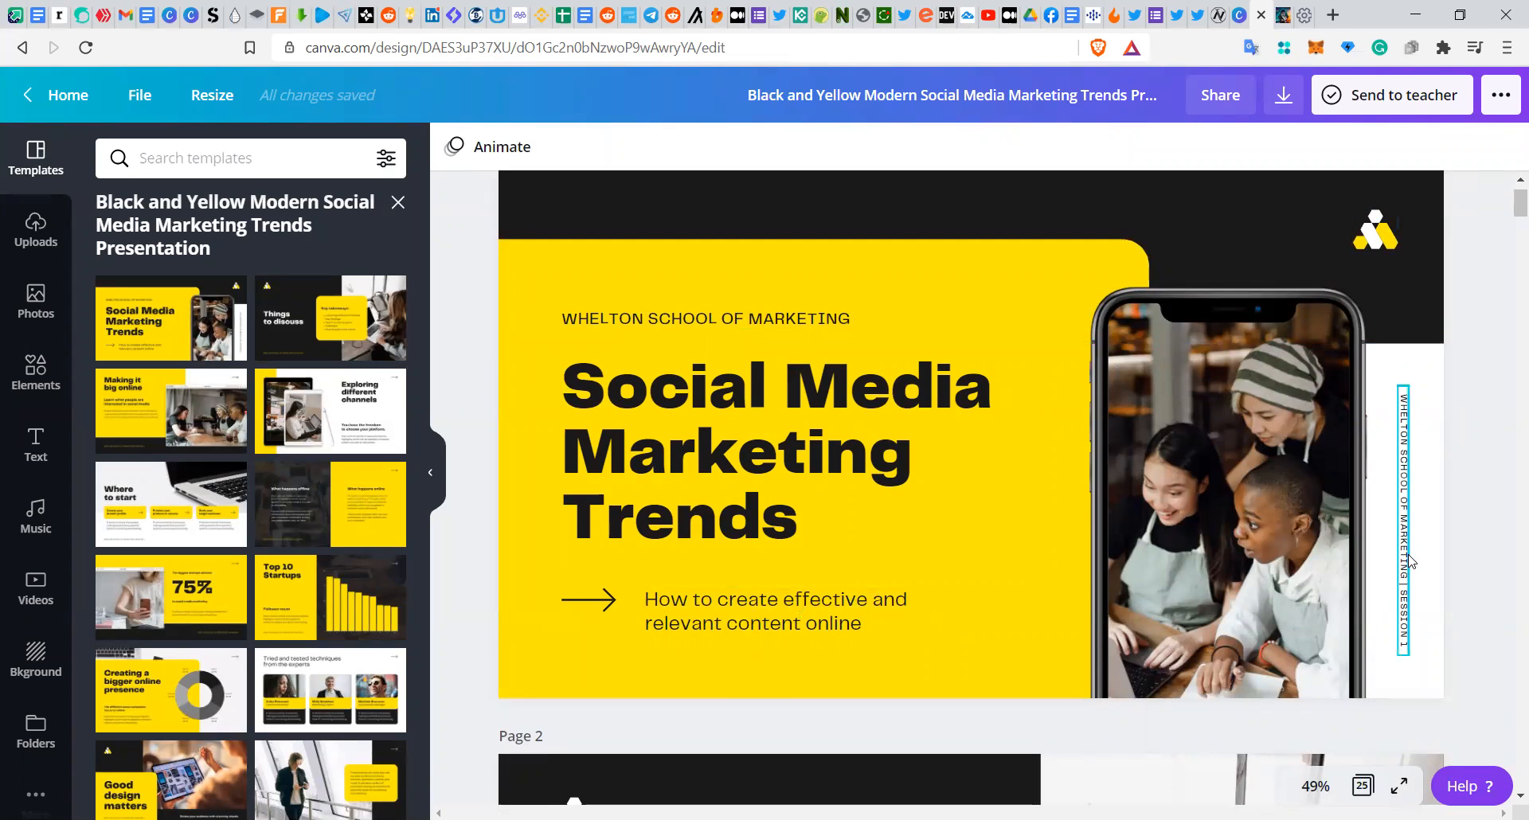
# Step: Reposition the photo inside the phone mockup frame on the title slide
pyautogui.doubleClick(1166, 518)
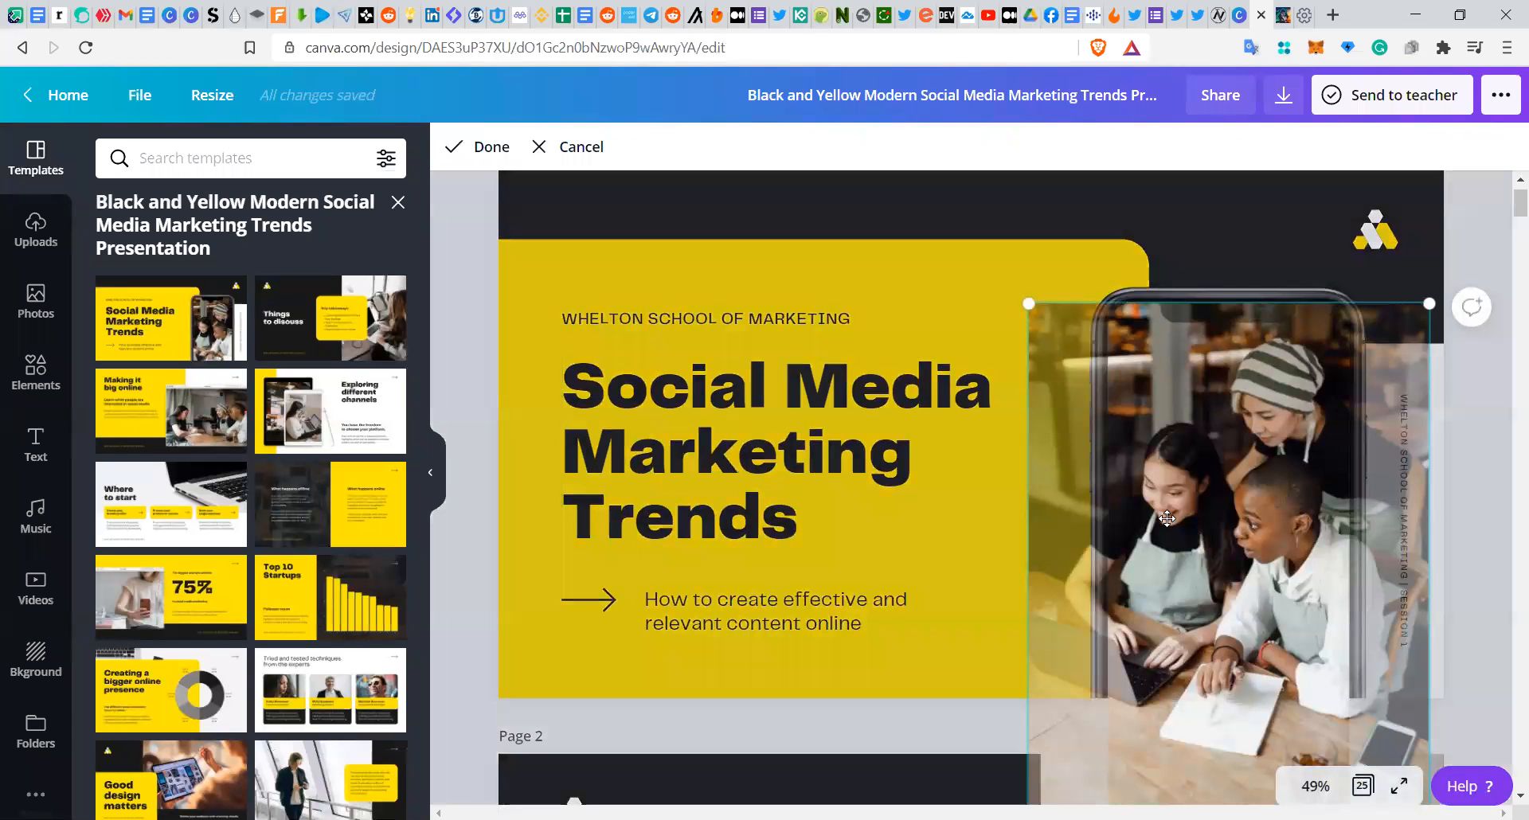
pyautogui.moveTo(1167, 519); pyautogui.dragTo(1197, 524)
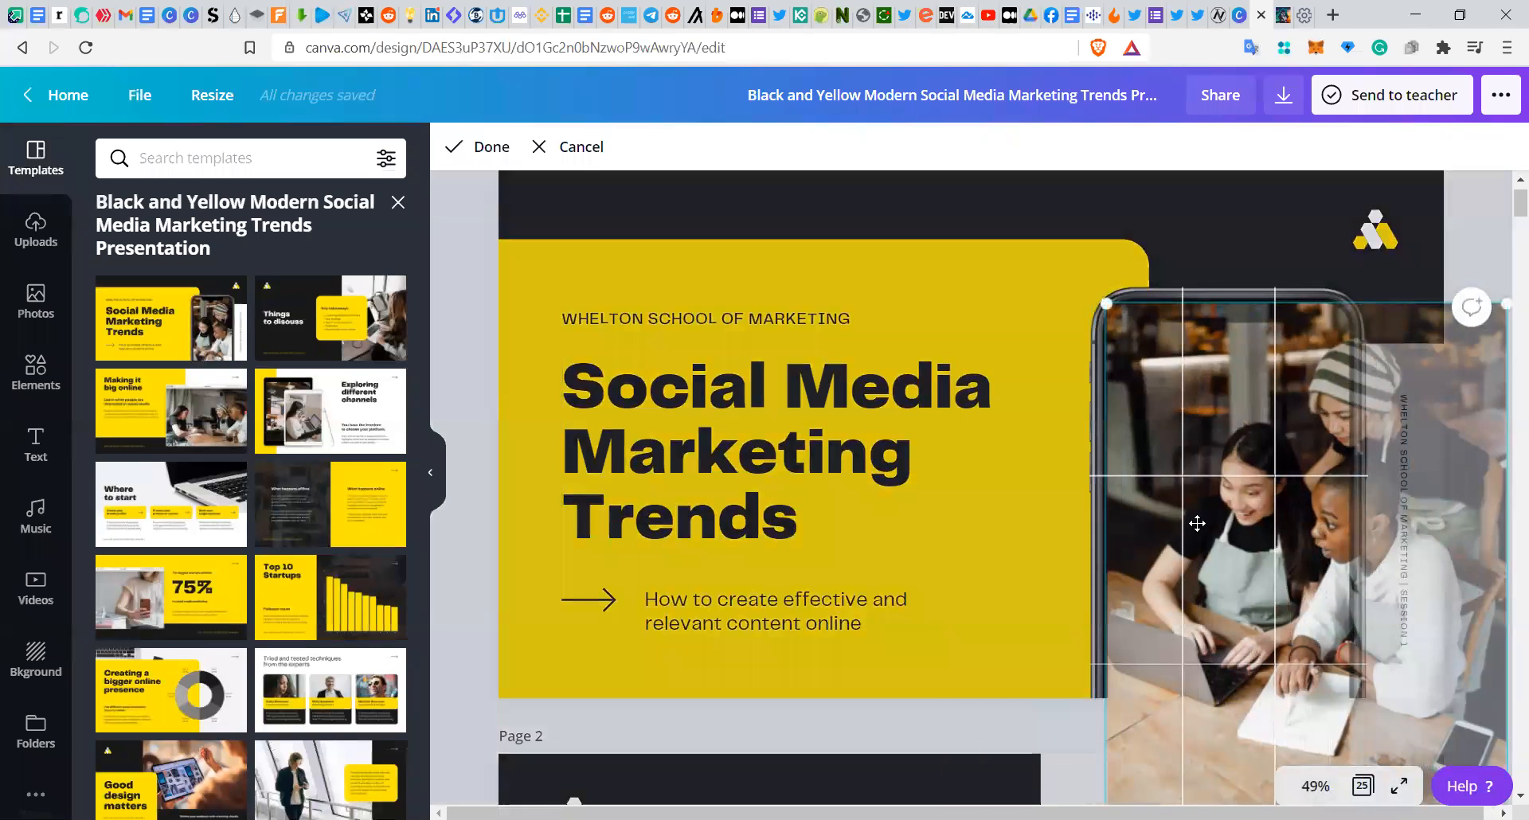
pyautogui.click(1051, 430)
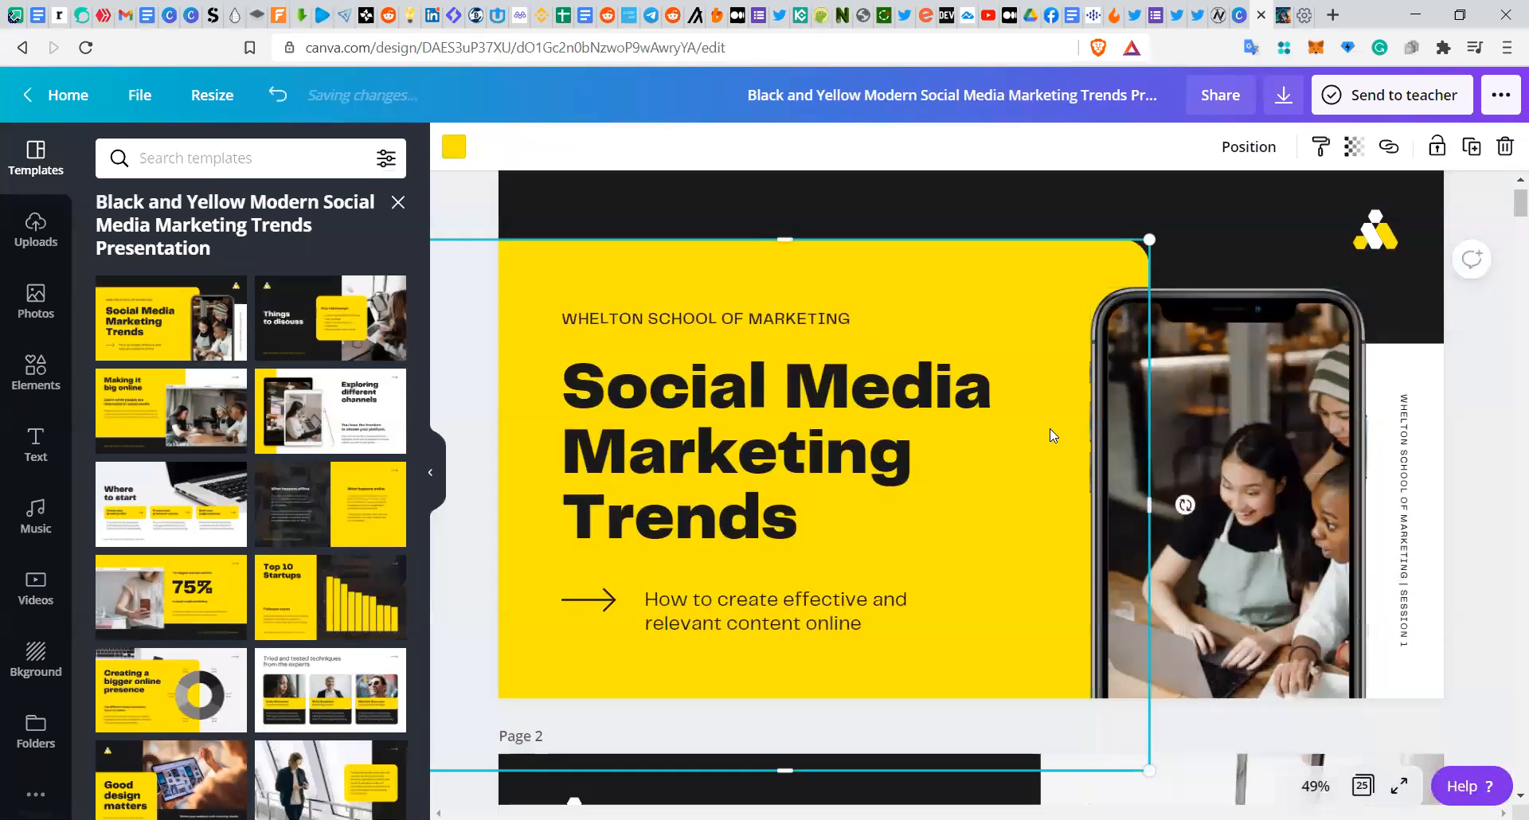
# Step: Move the phone photo slightly up and to the left on the title slide
pyautogui.click(1249, 237)
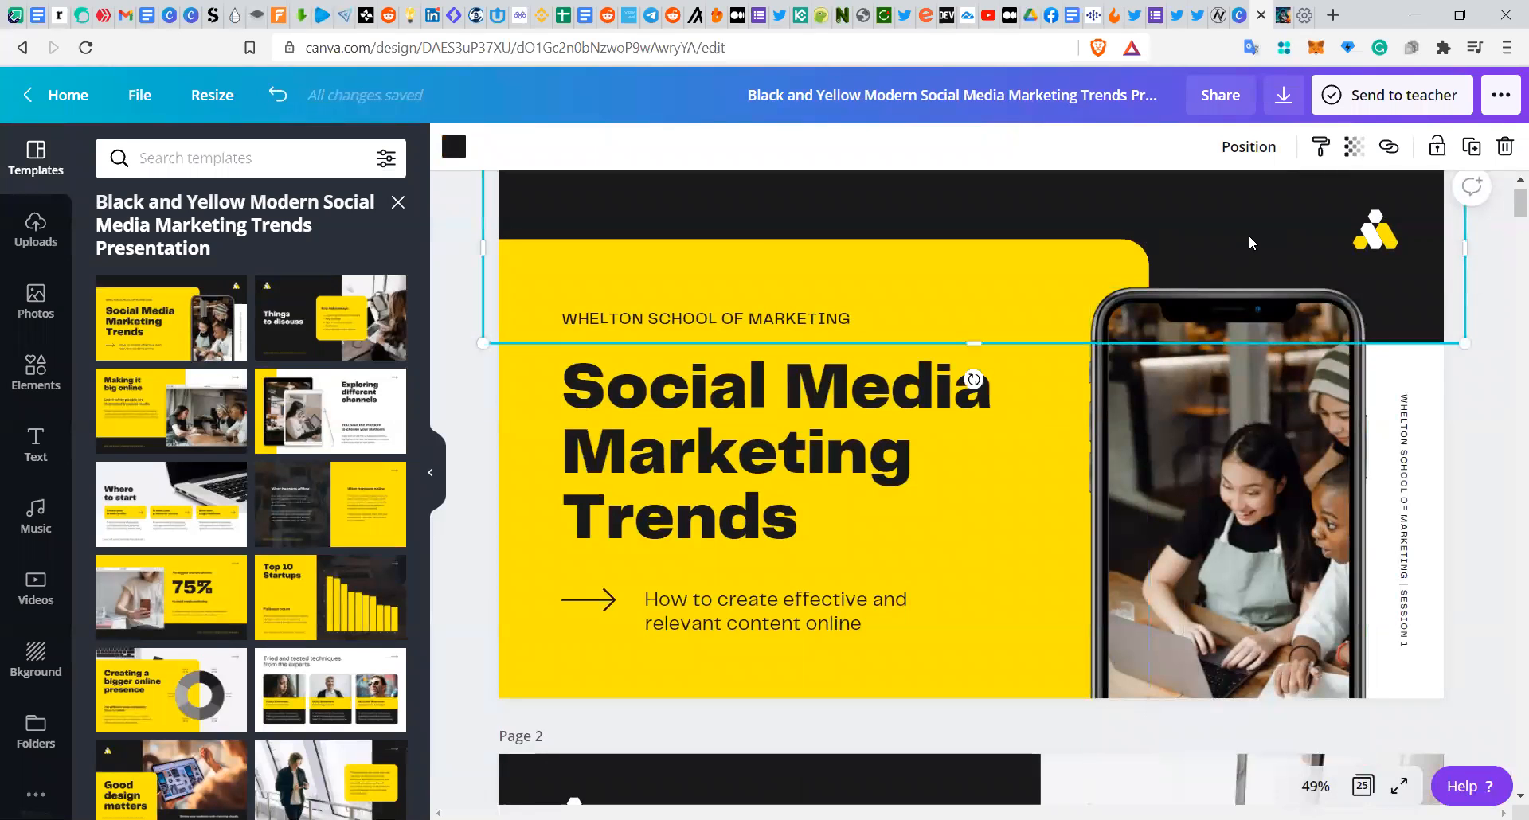
pyautogui.click(1258, 469)
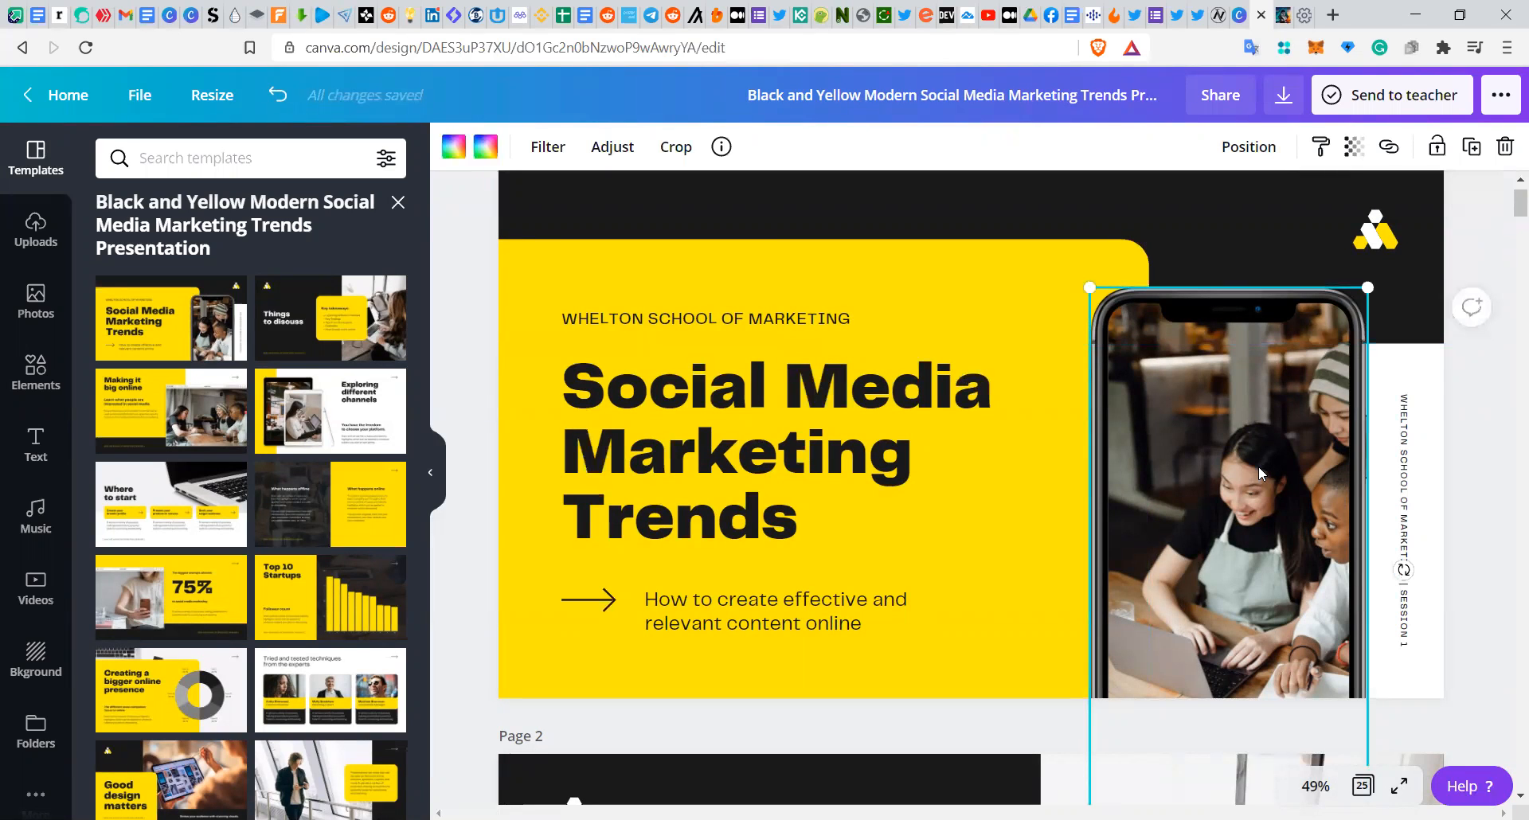
pyautogui.doubleClick(1258, 467)
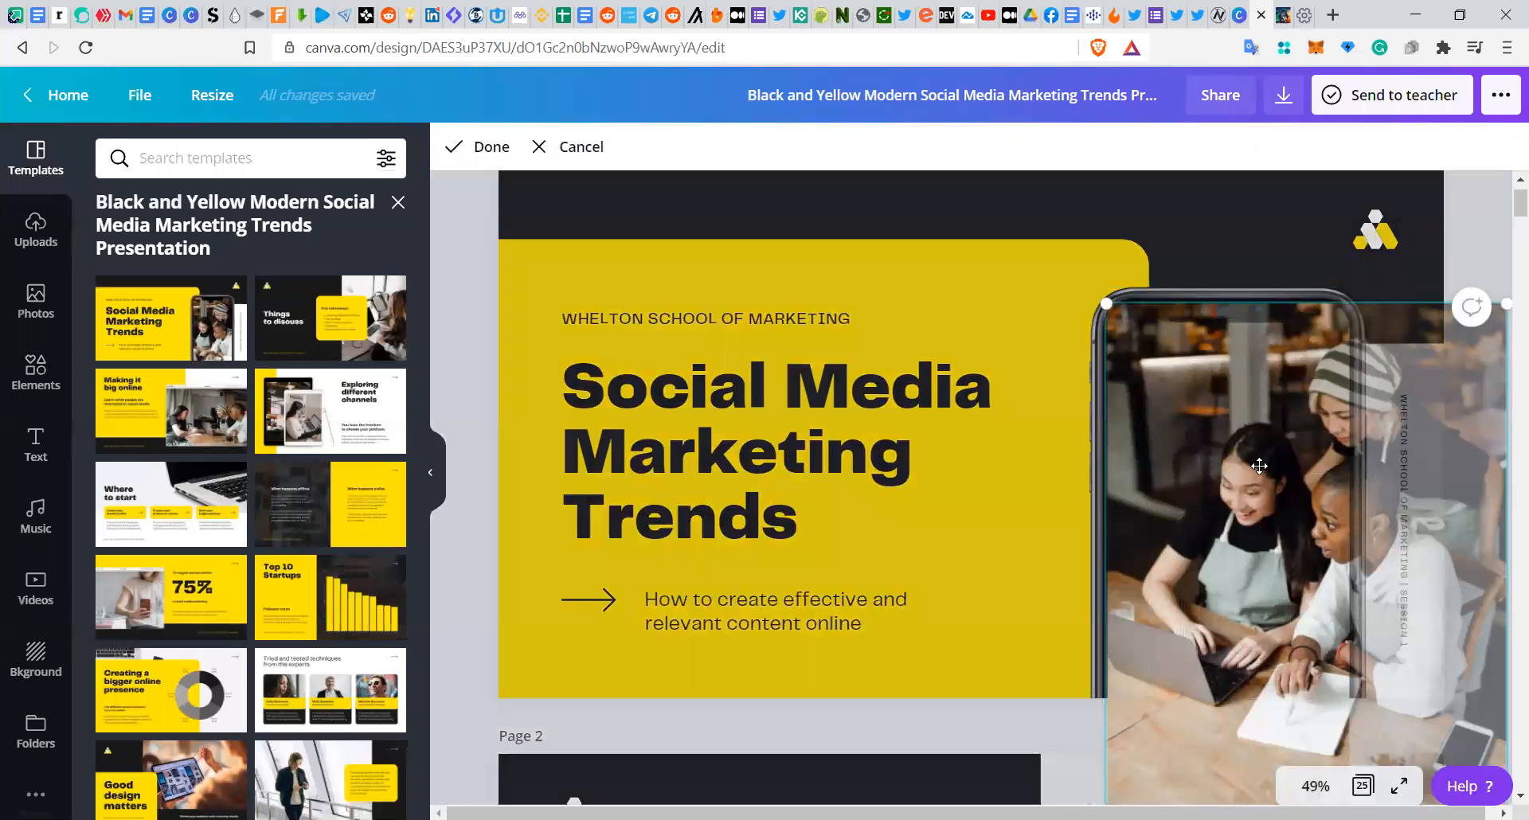
pyautogui.press('Escape')
pyautogui.moveTo(1258, 466); pyautogui.dragTo(1230, 422)
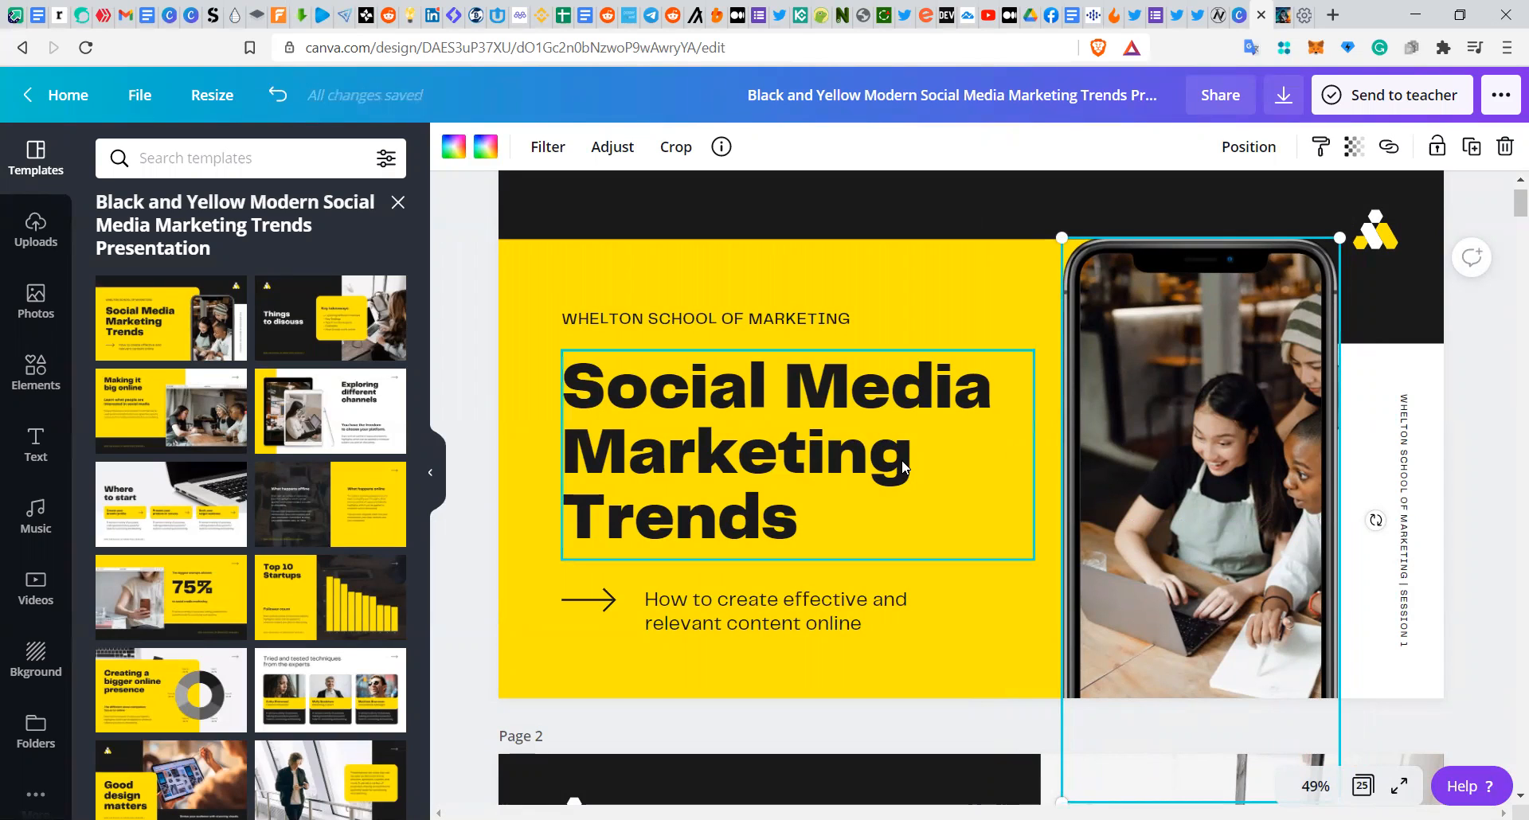
# Step: Replace the main title text with the user's first name followed by Social Media
pyautogui.click(801, 512)
pyautogui.click(802, 511)
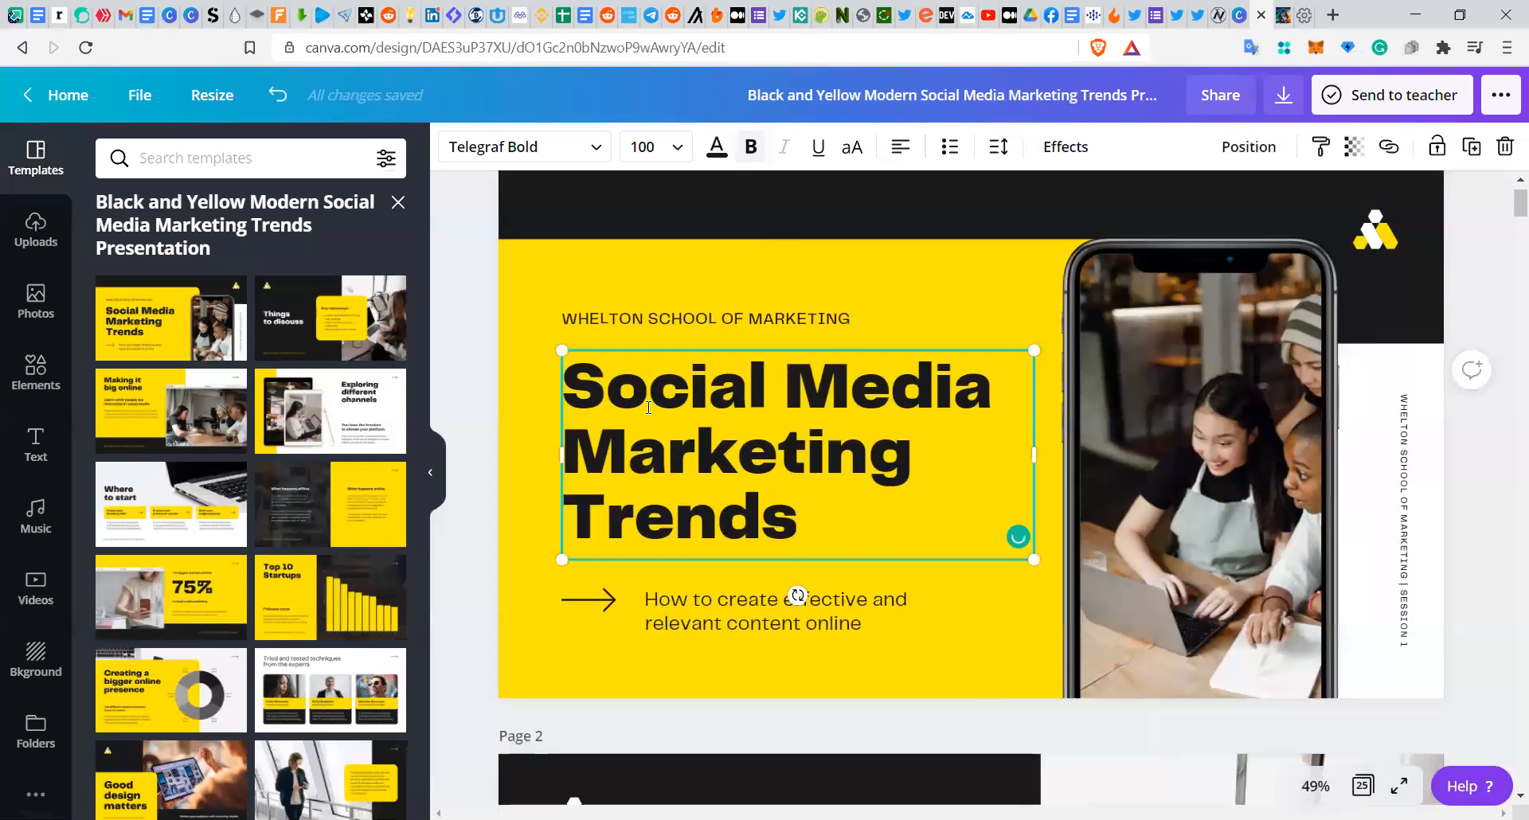
pyautogui.doubleClick(573, 389)
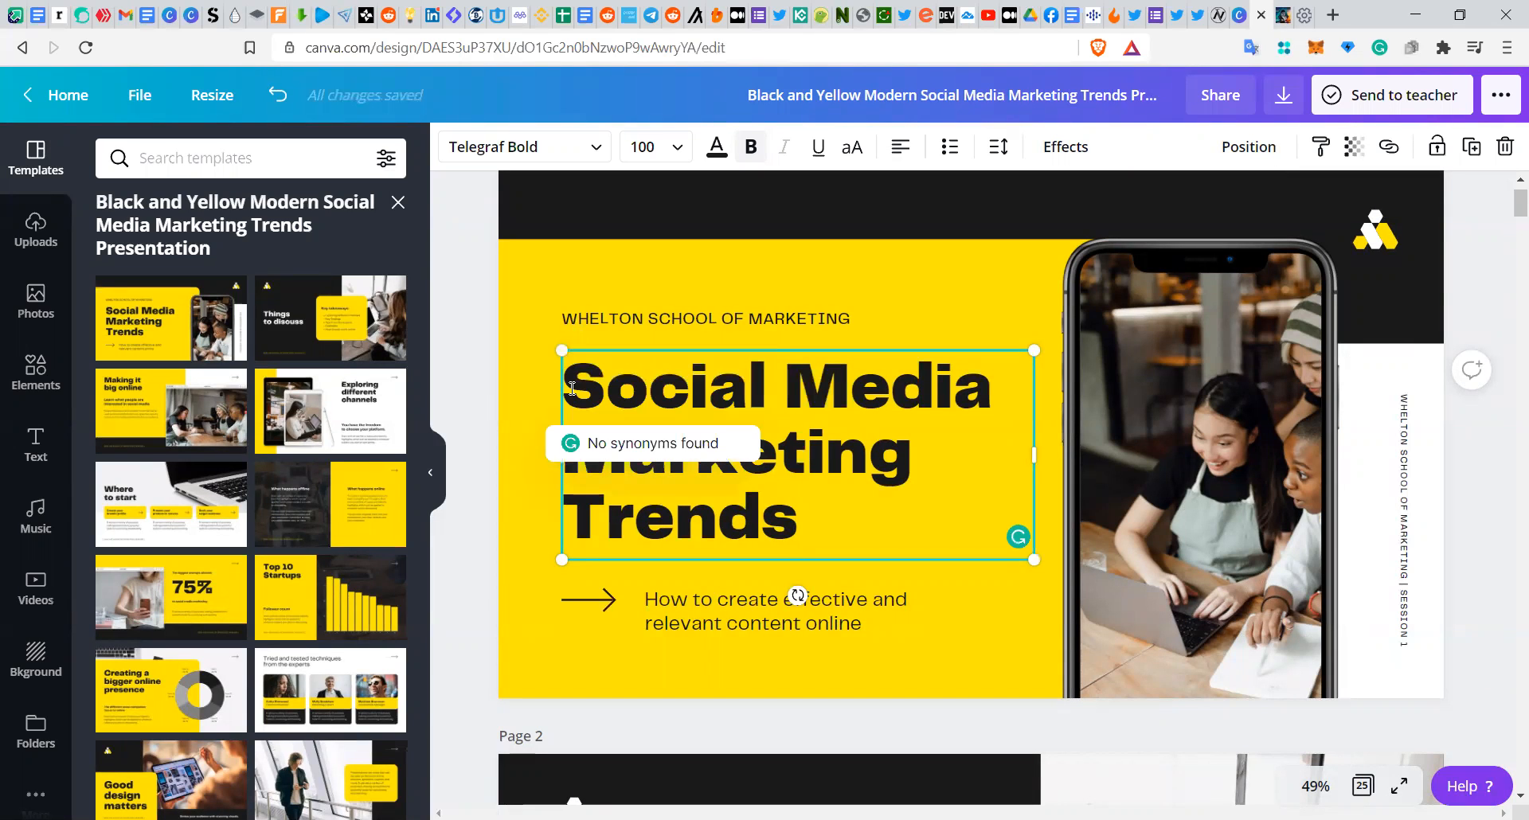
pyautogui.click(842, 514)
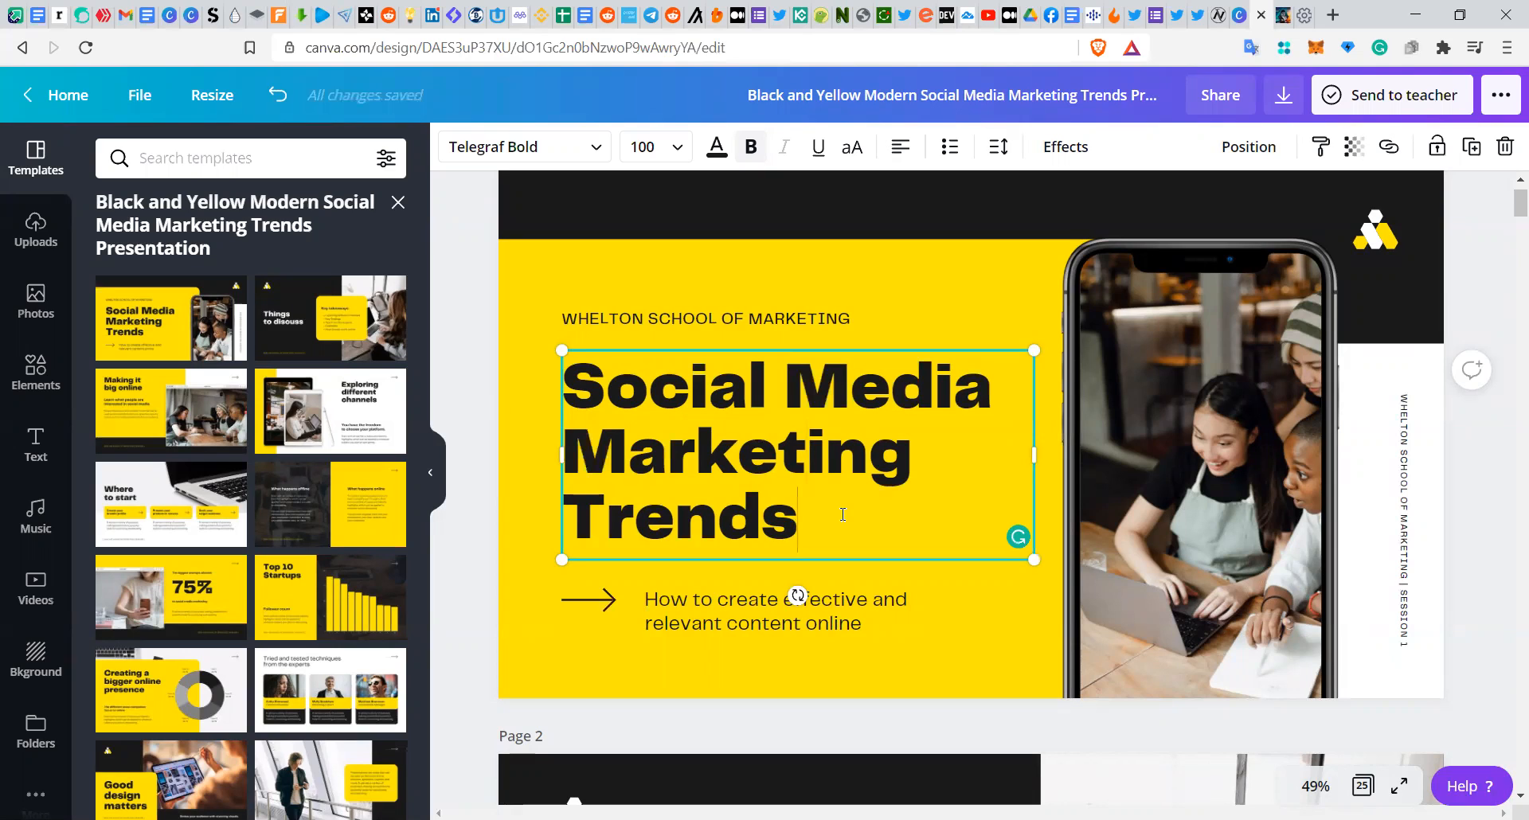
pyautogui.press('BackSpace')
pyautogui.press('BackSpace')
pyautogui.press('BackSpace')
pyautogui.press('BackSpace')
pyautogui.press('BackSpace')
pyautogui.press('BackSpace')
pyautogui.press('BackSpace')
pyautogui.press('BackSpace')
pyautogui.press('BackSpace')
pyautogui.press('BackSpace')
pyautogui.press('BackSpace')
pyautogui.press('BackSpace')
pyautogui.press('BackSpace')
pyautogui.press('BackSpace')
pyautogui.press('BackSpace')
pyautogui.press('BackSpace')
pyautogui.press('BackSpace')
pyautogui.press('BackSpace')
pyautogui.press('BackSpace')
pyautogui.press('BackSpace')
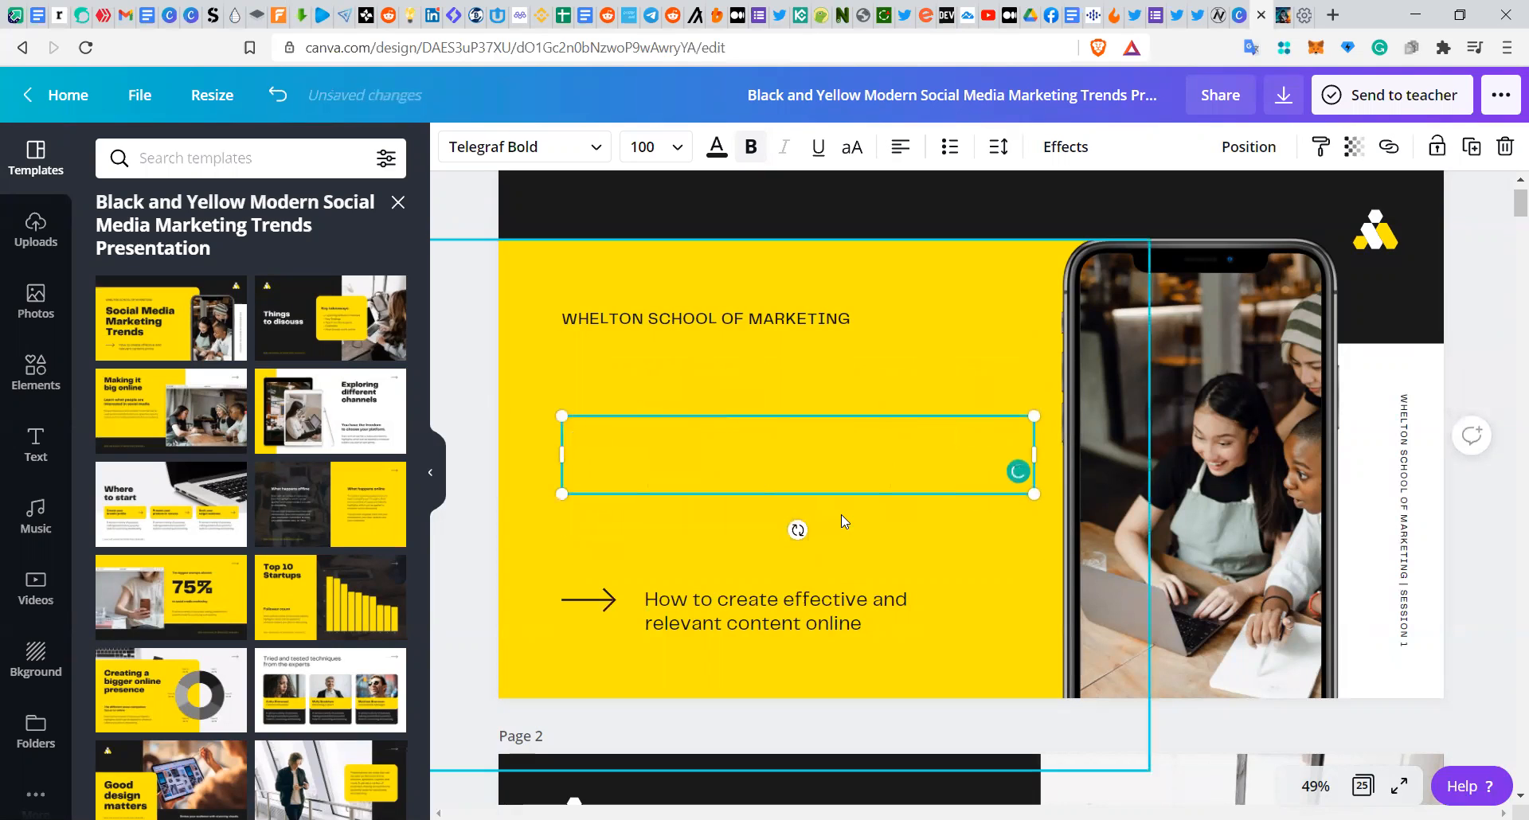
pyautogui.write('B')
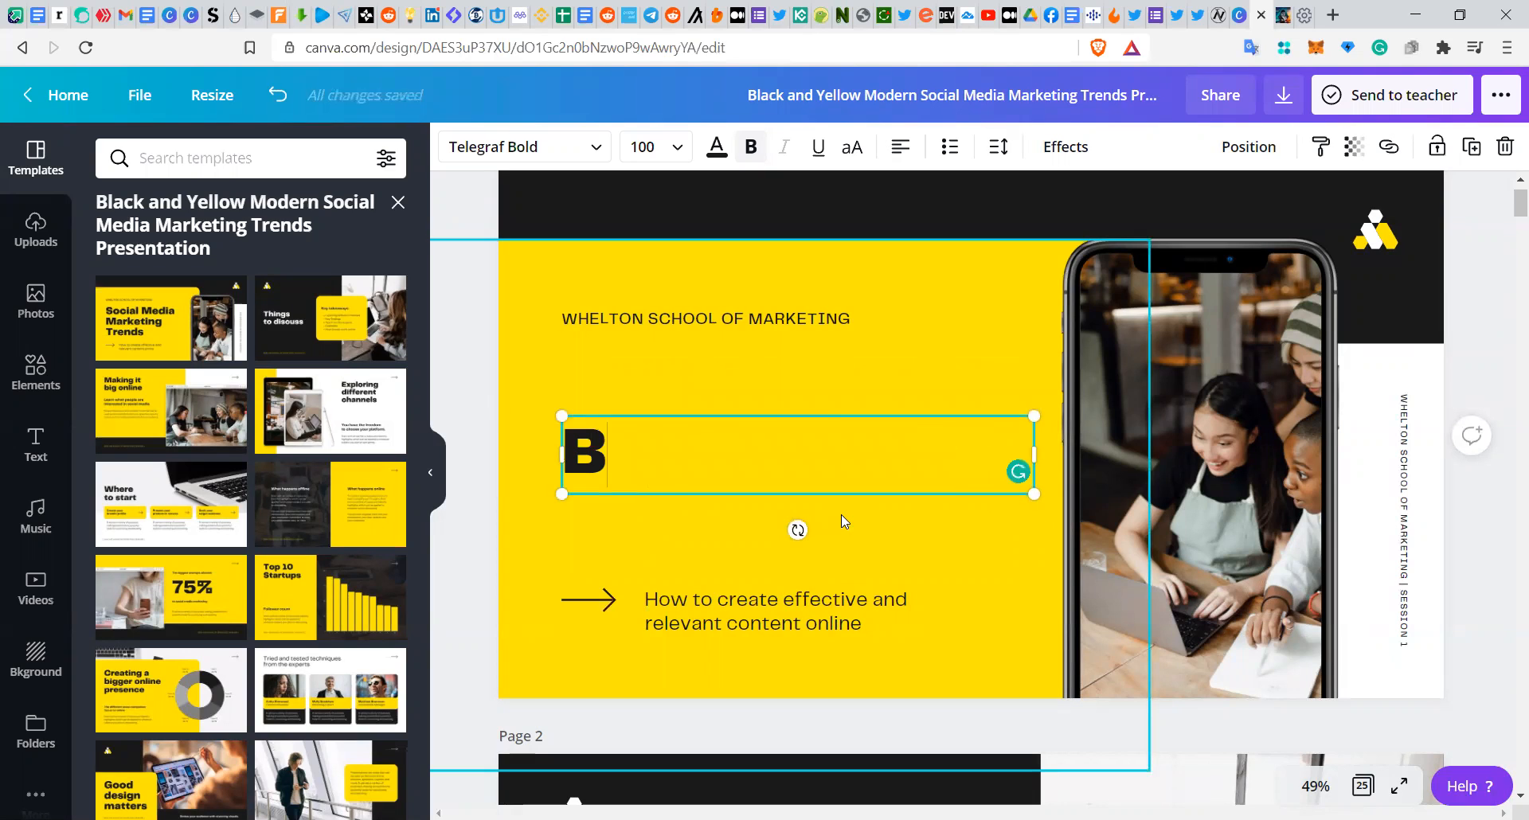
pyautogui.write('arineka ')
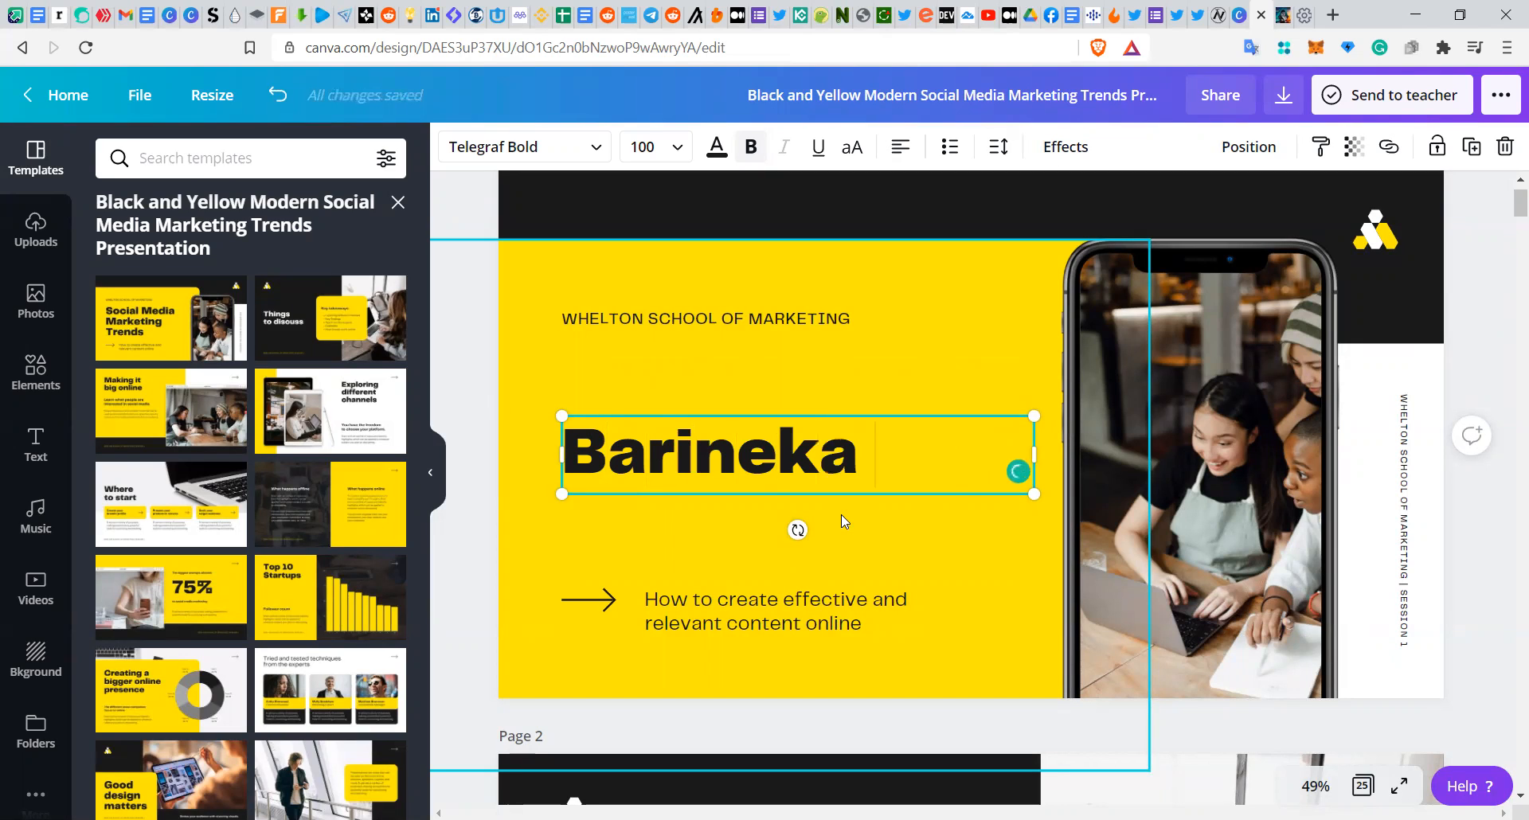
pyautogui.write('Social ')
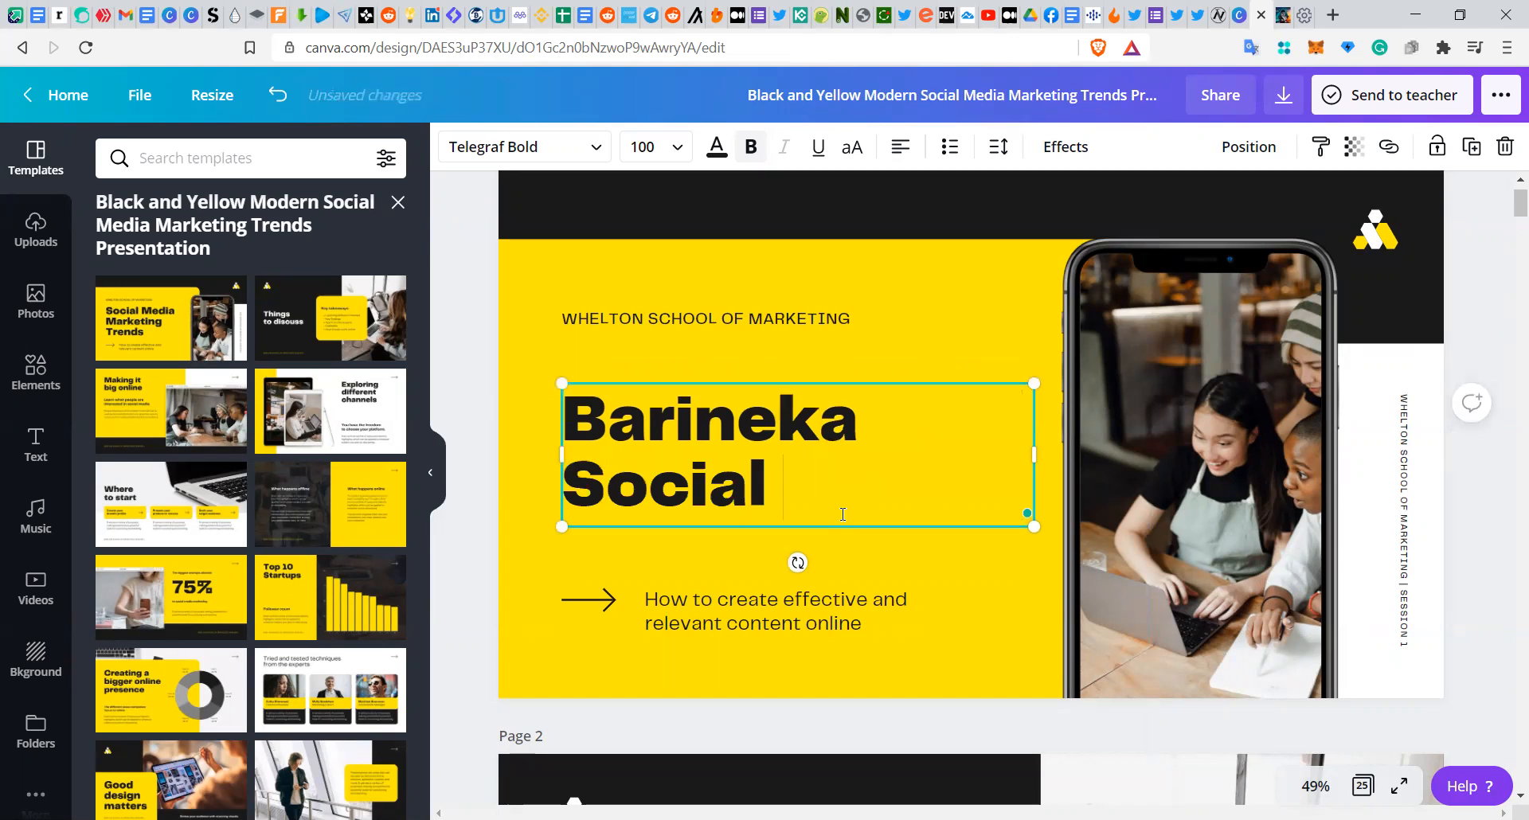
pyautogui.write('Media')
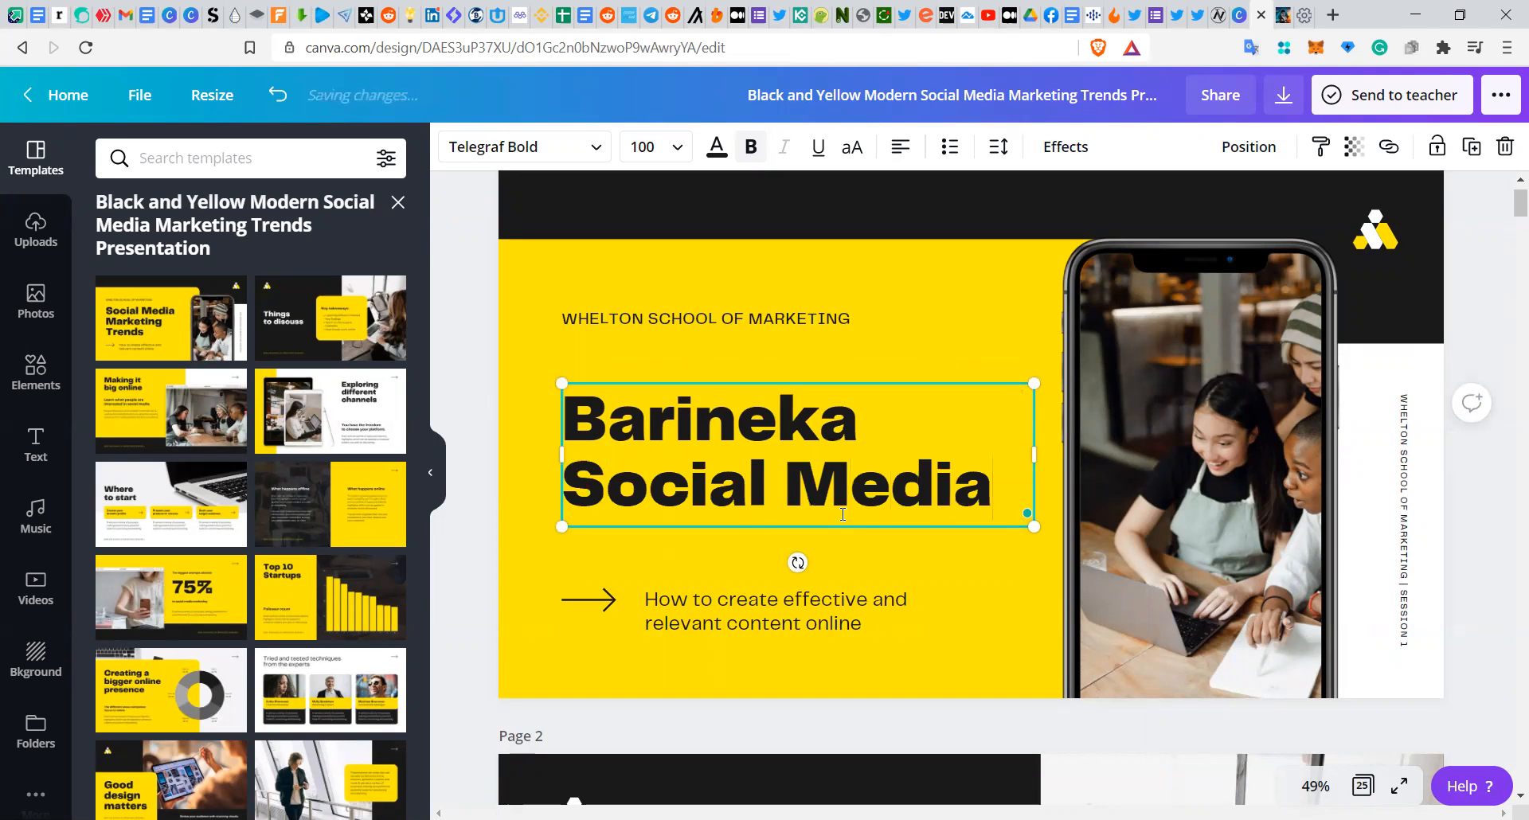
# Step: Change WHELTON in the school line to the user's first name in capitals, keeping SCHOOL OF MARKETING
pyautogui.click(640, 316)
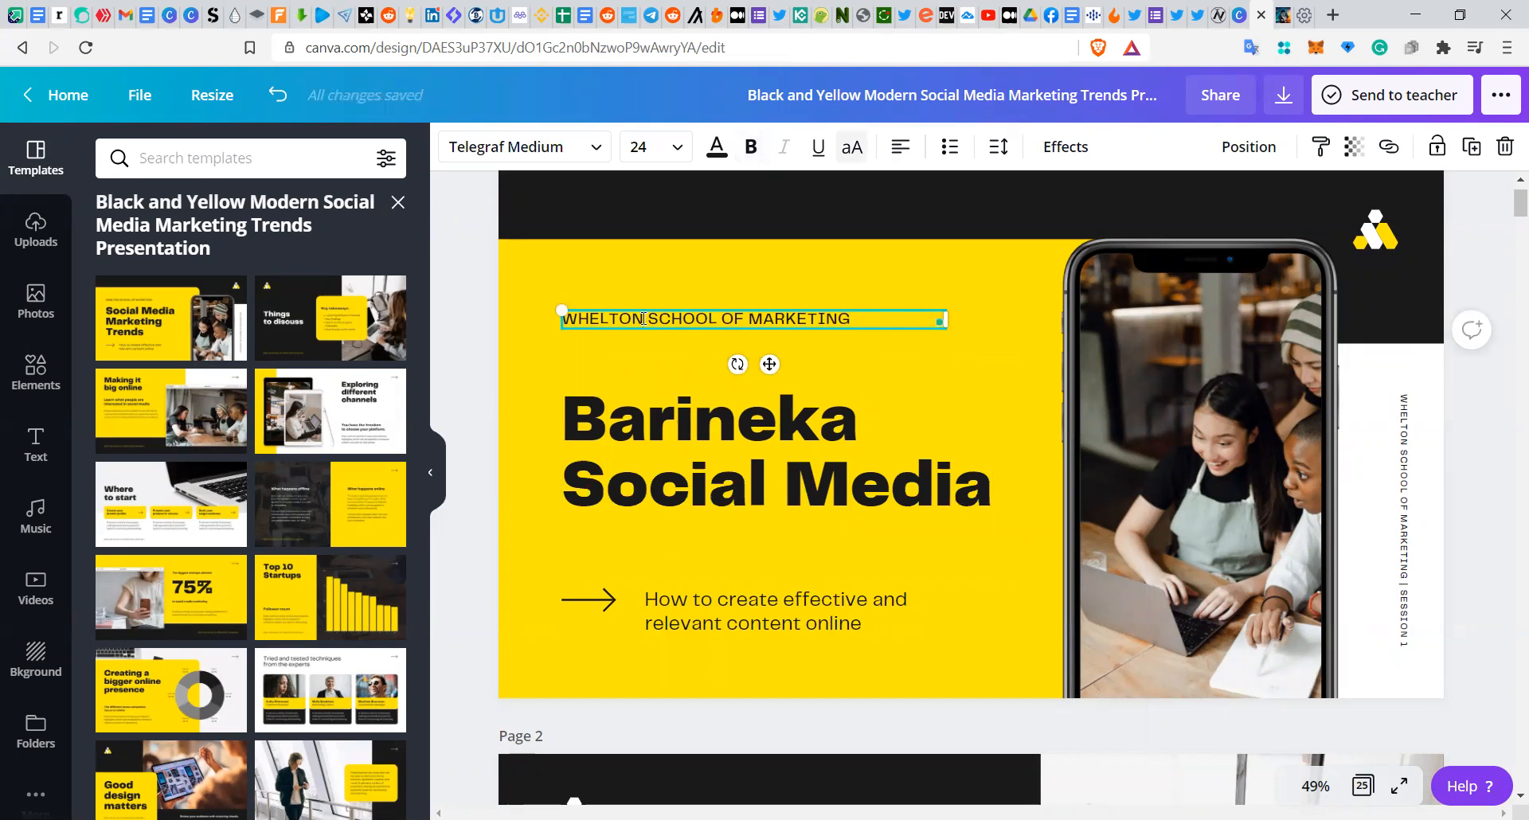
pyautogui.doubleClick(643, 318)
pyautogui.press('BackSpace')
pyautogui.write('BA')
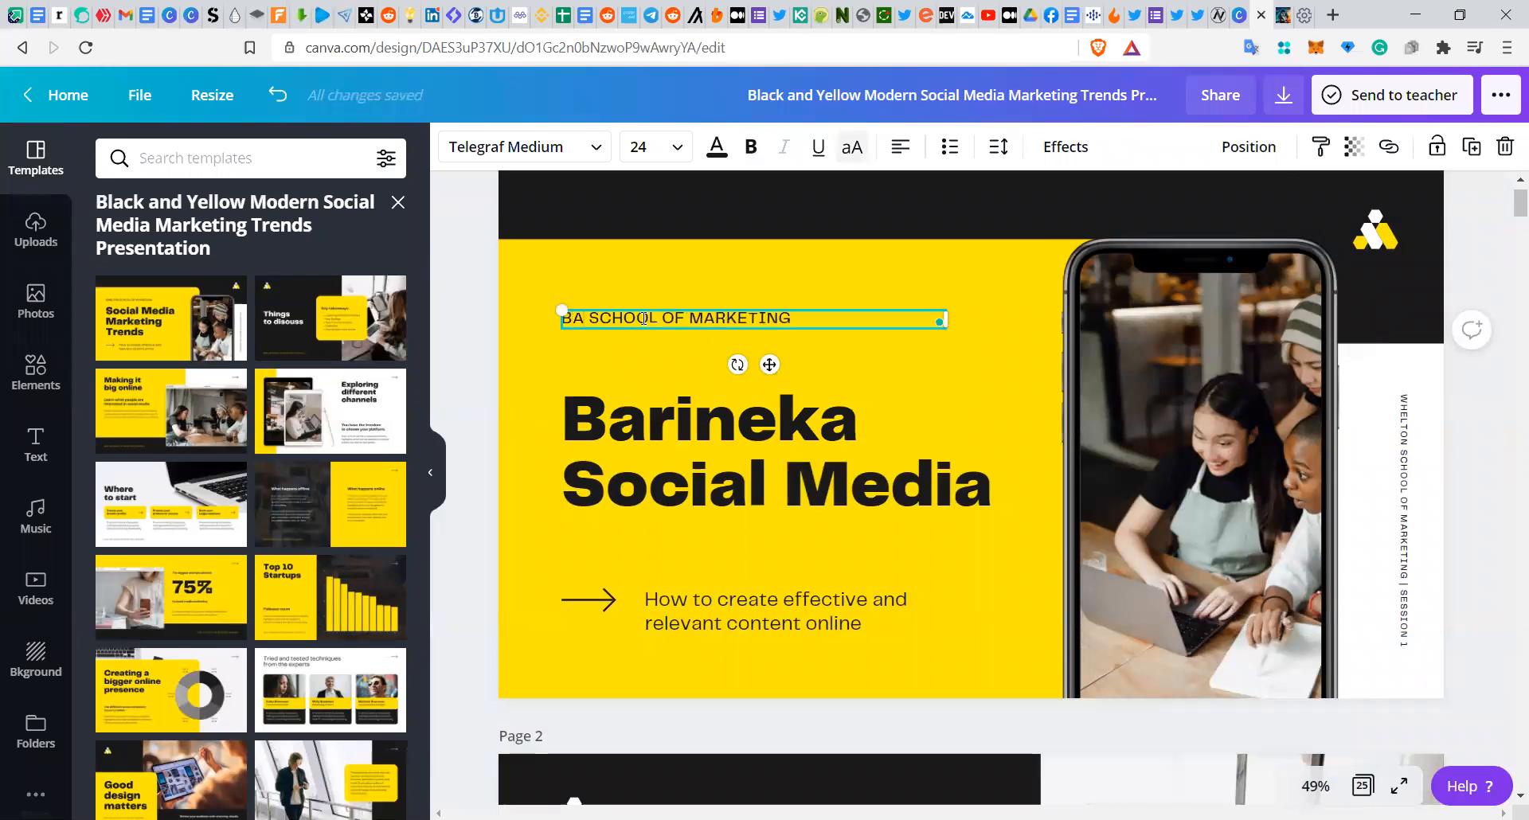
pyautogui.write('RINEKA')
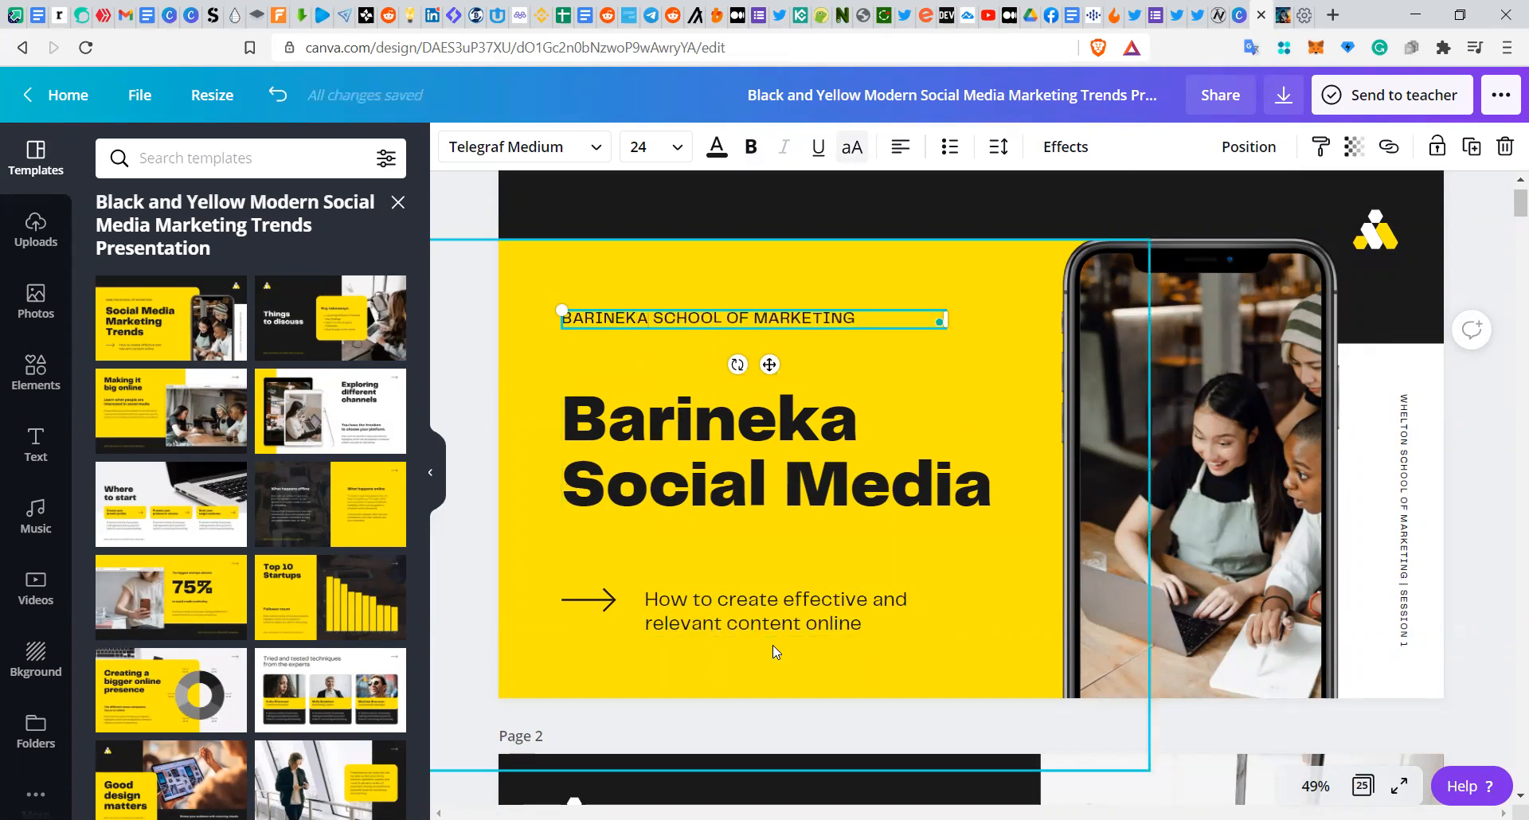
pyautogui.click(993, 644)
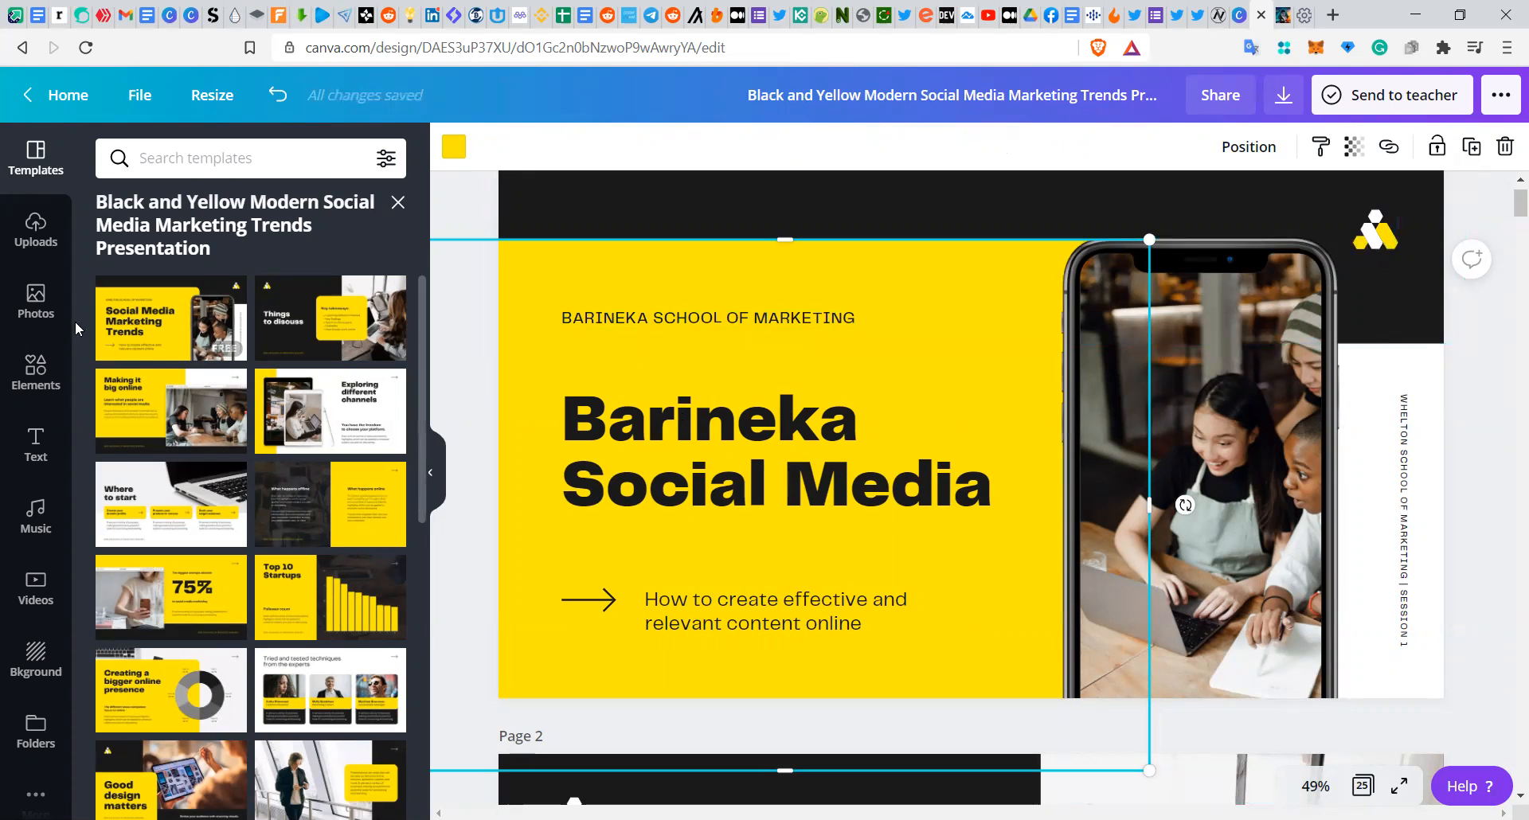
# Step: Open the uploads panel to add media to the design
pyautogui.click(22, 247)
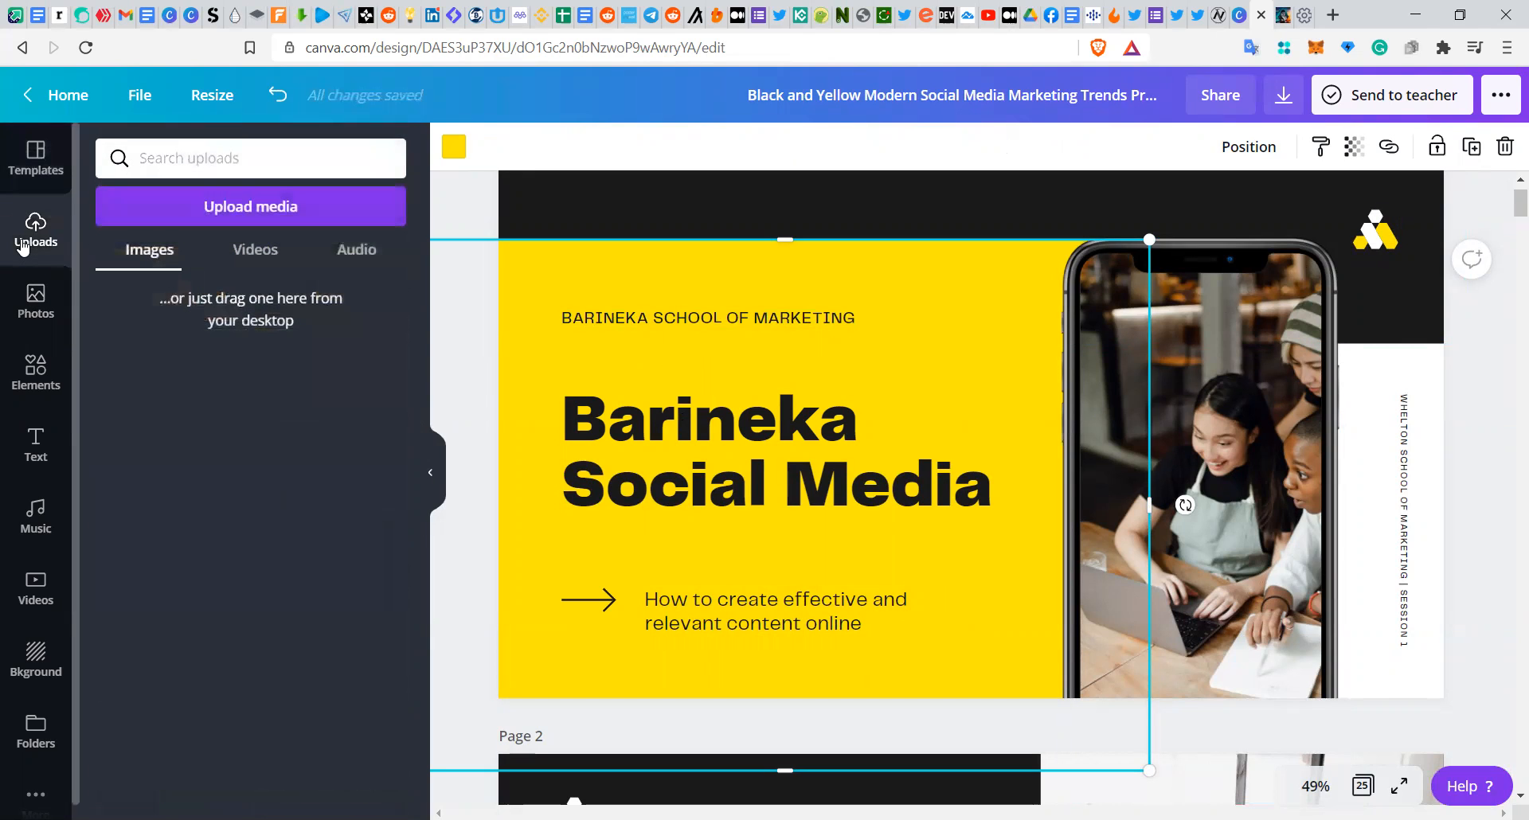
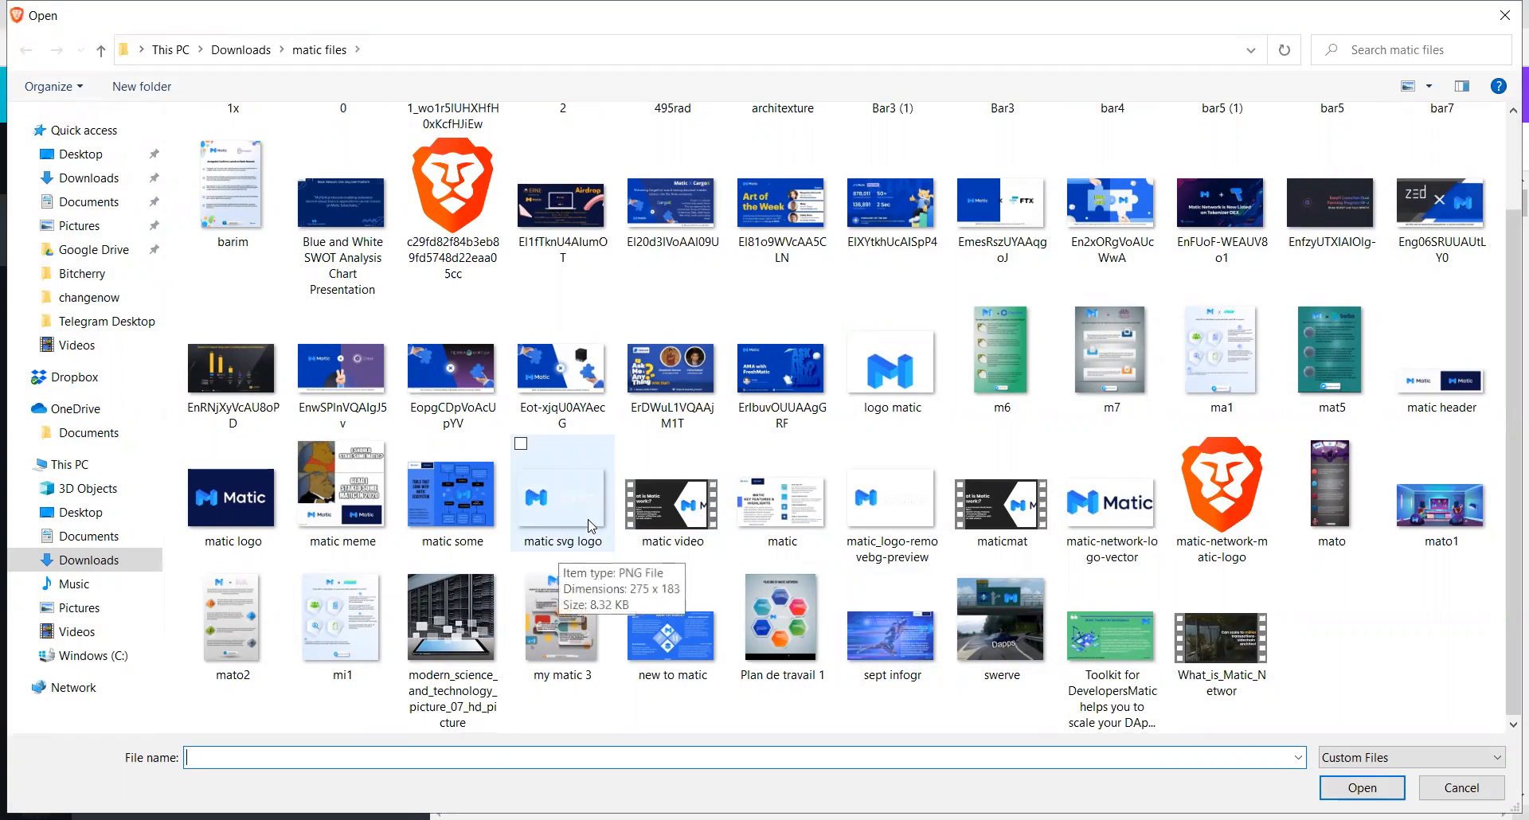
# Step: Upload the matic svg logo and logo matic images from the matic files folder to the uploads
pyautogui.doubleClick(562, 515)
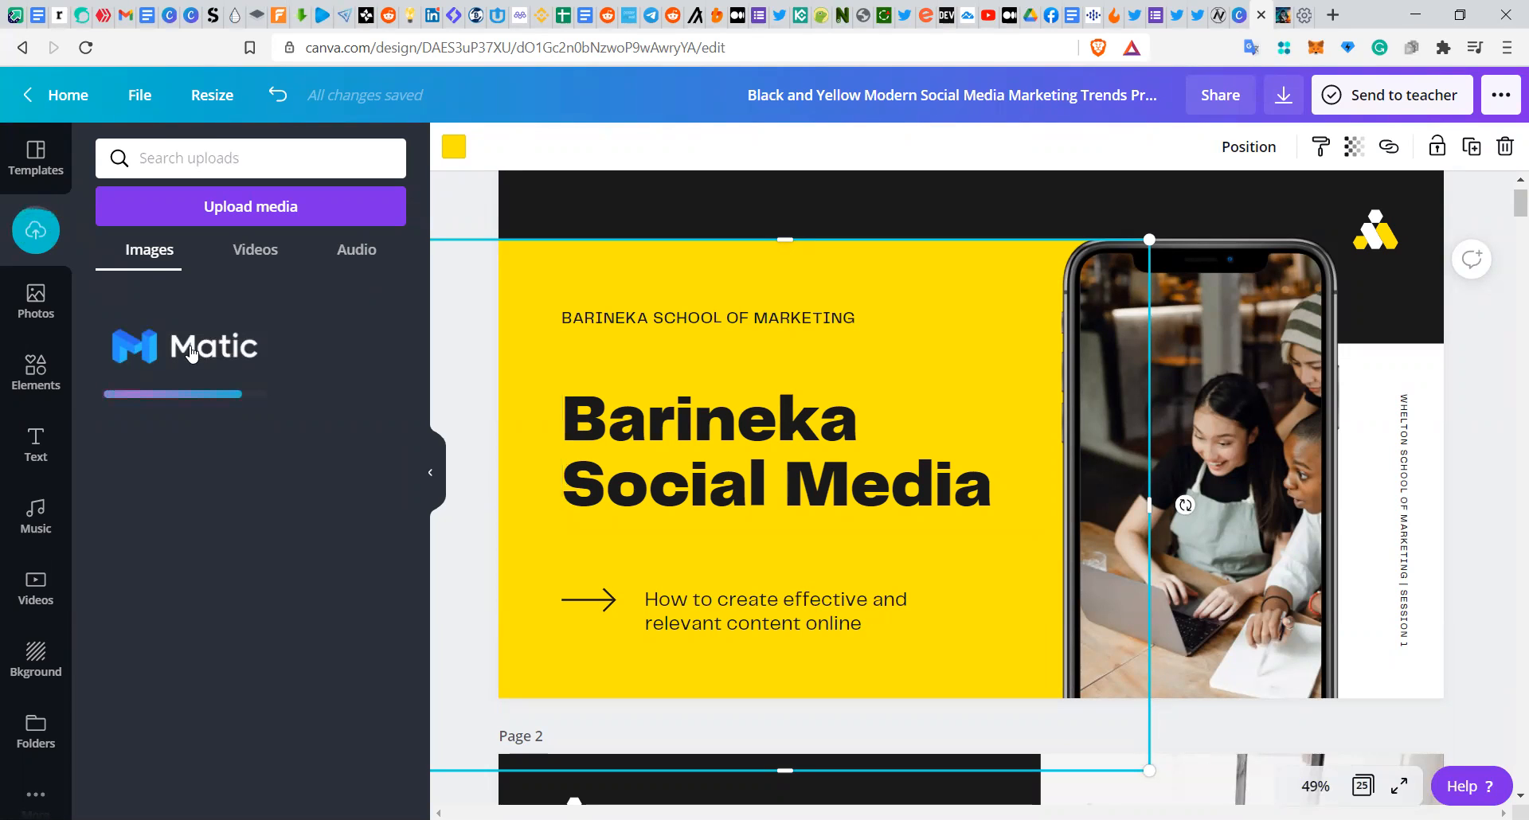
pyautogui.click(191, 206)
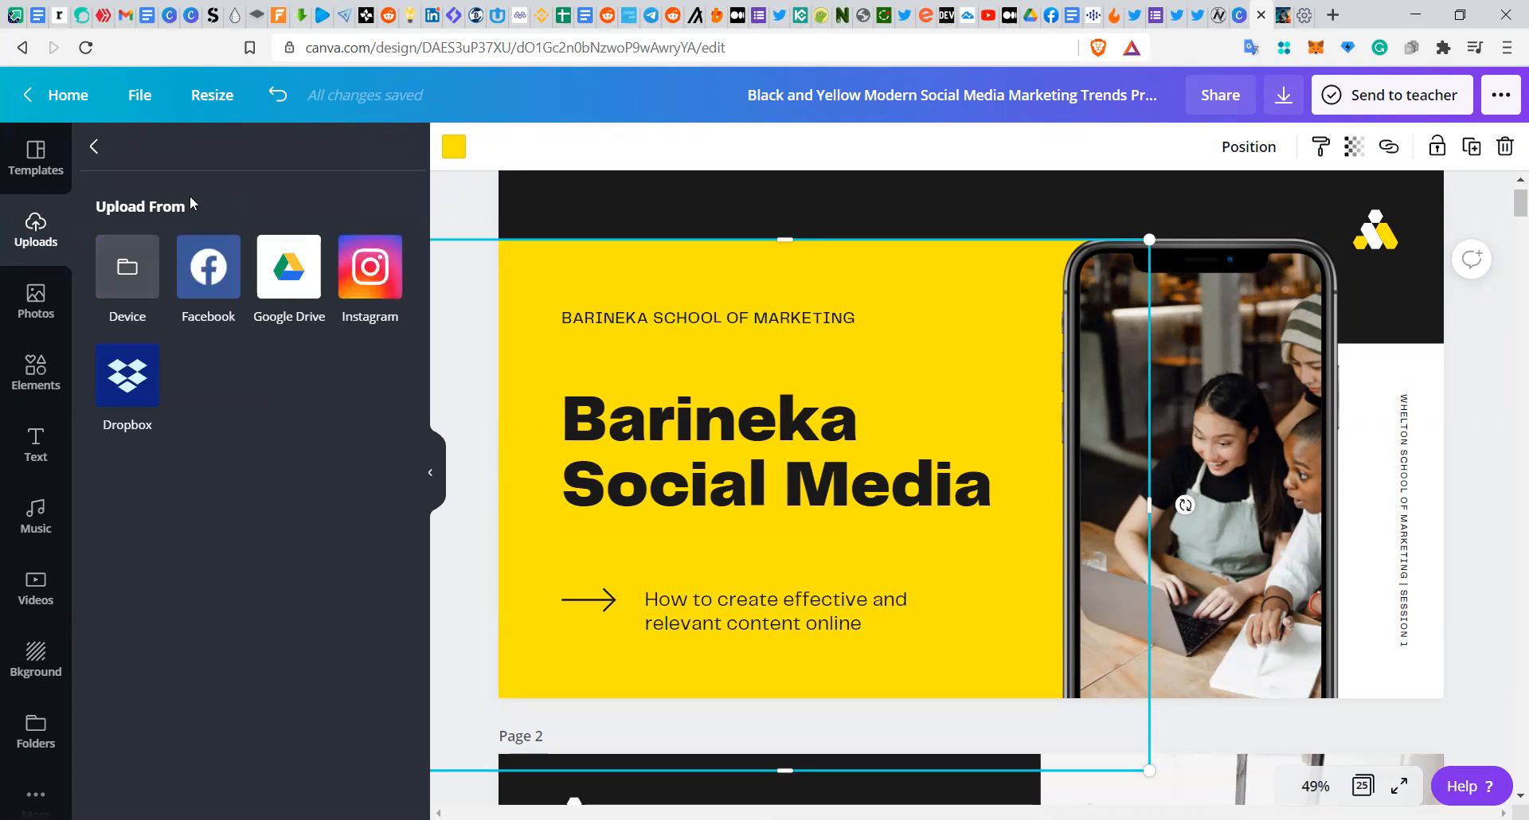
pyautogui.click(146, 274)
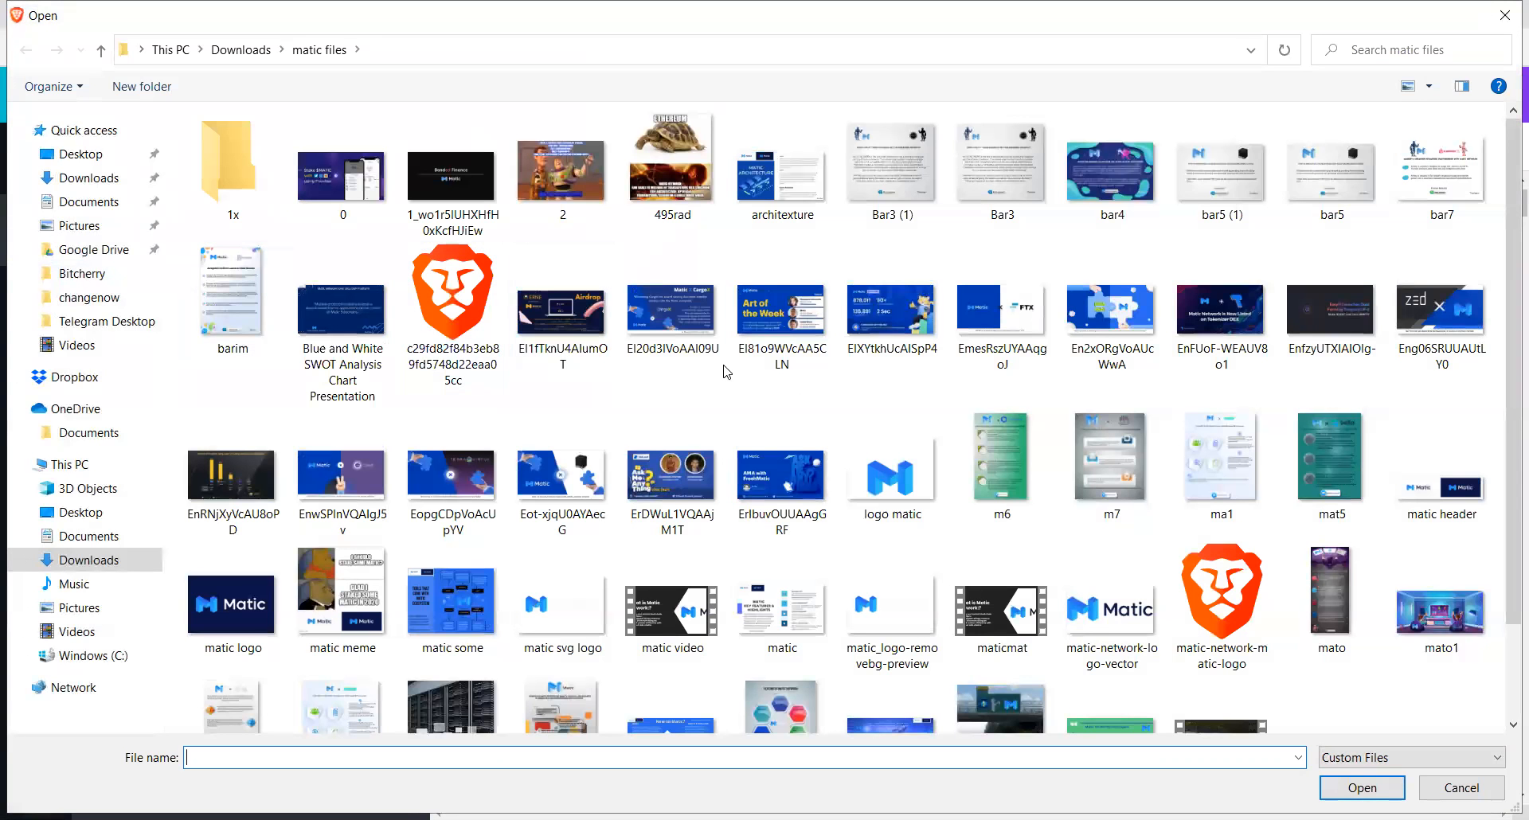
pyautogui.click(887, 462)
pyautogui.doubleClick(887, 461)
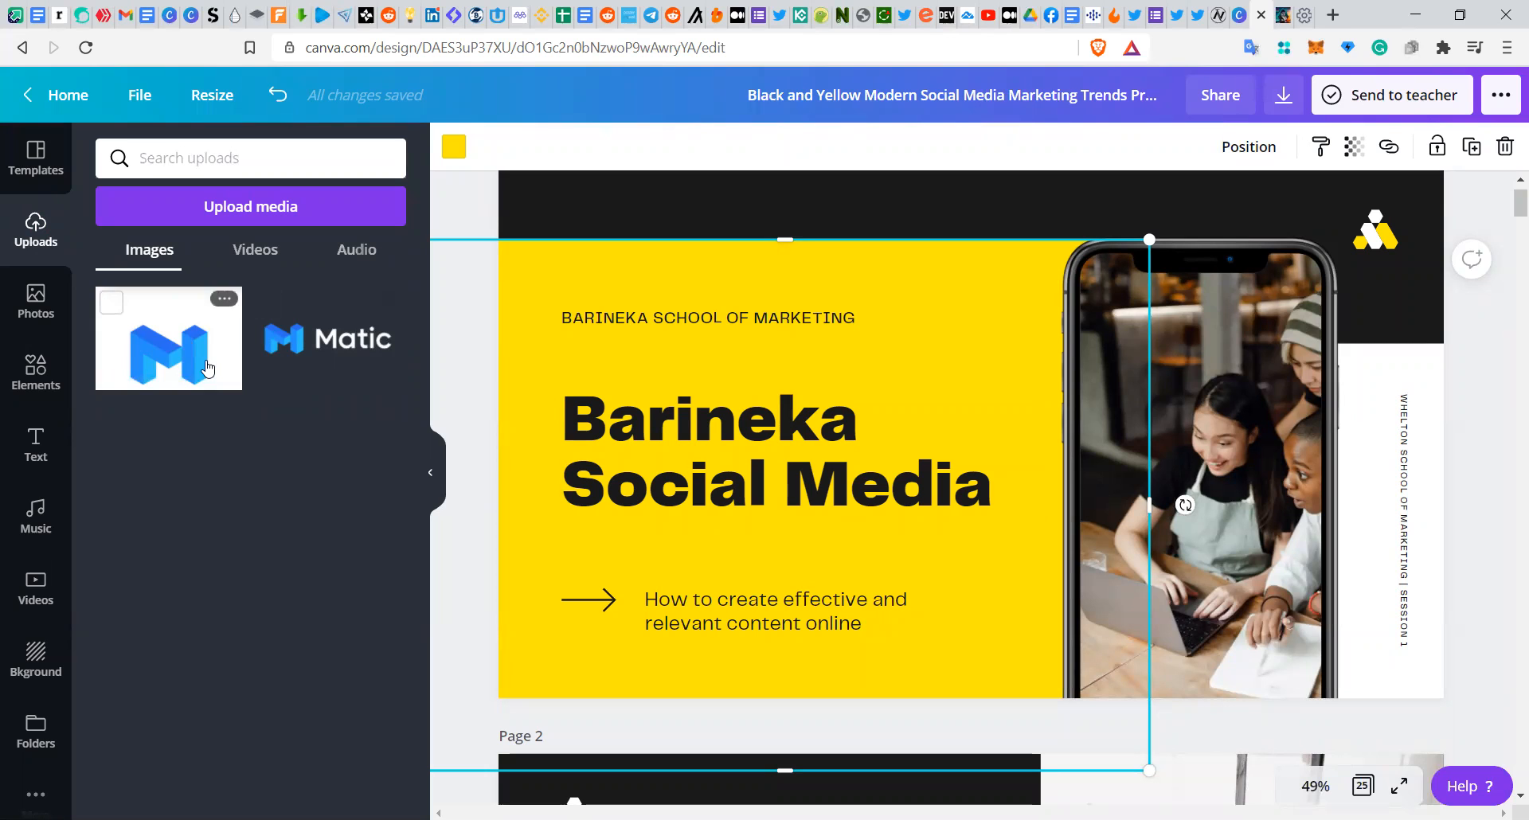
# Step: Add the 3D M logo image and the Matic wordmark logo onto the title slide, moving the M image left
pyautogui.moveTo(207, 367); pyautogui.dragTo(497, 347)
pyautogui.moveTo(894, 321); pyautogui.dragTo(974, 247)
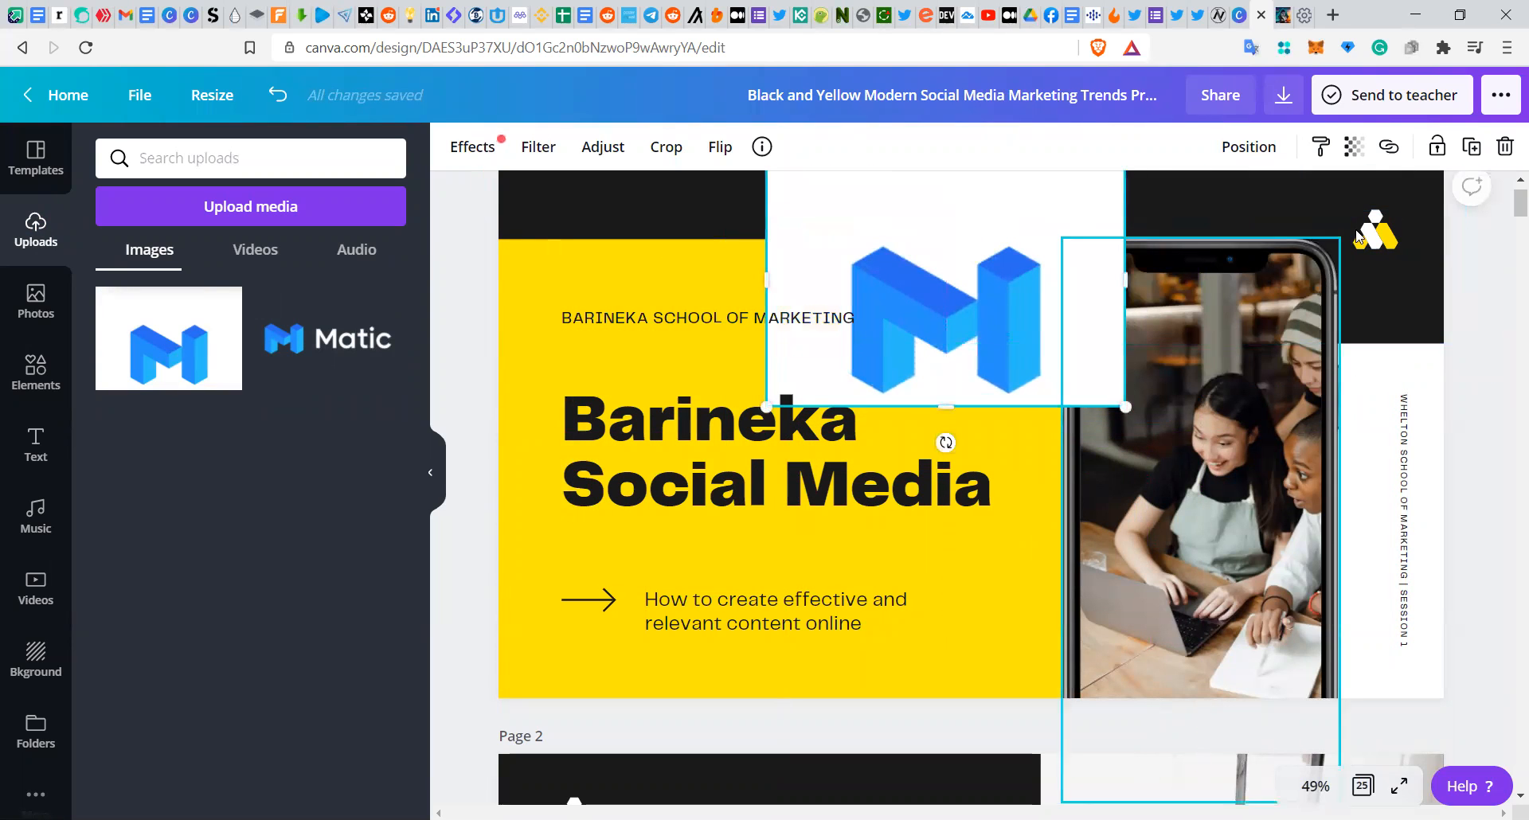
pyautogui.moveTo(328, 339); pyautogui.dragTo(1244, 231)
pyautogui.moveTo(1077, 325); pyautogui.dragTo(611, 410)
pyautogui.click(1232, 269)
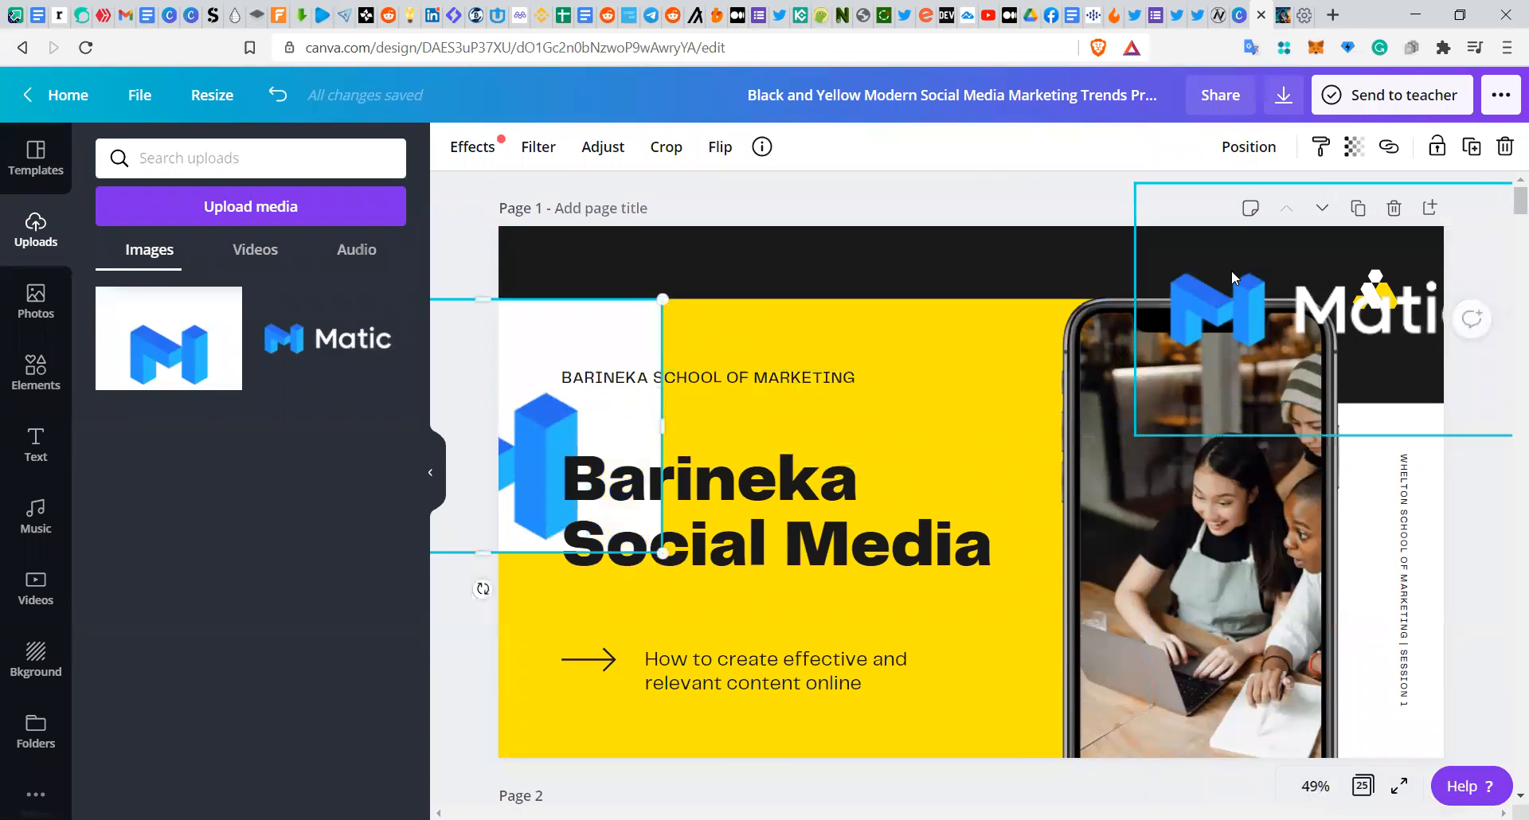
# Step: Shrink the Matic wordmark and move it into the template logo's top-right spot, pushing that logo aside
pyautogui.moveTo(1232, 270); pyautogui.dragTo(1124, 266)
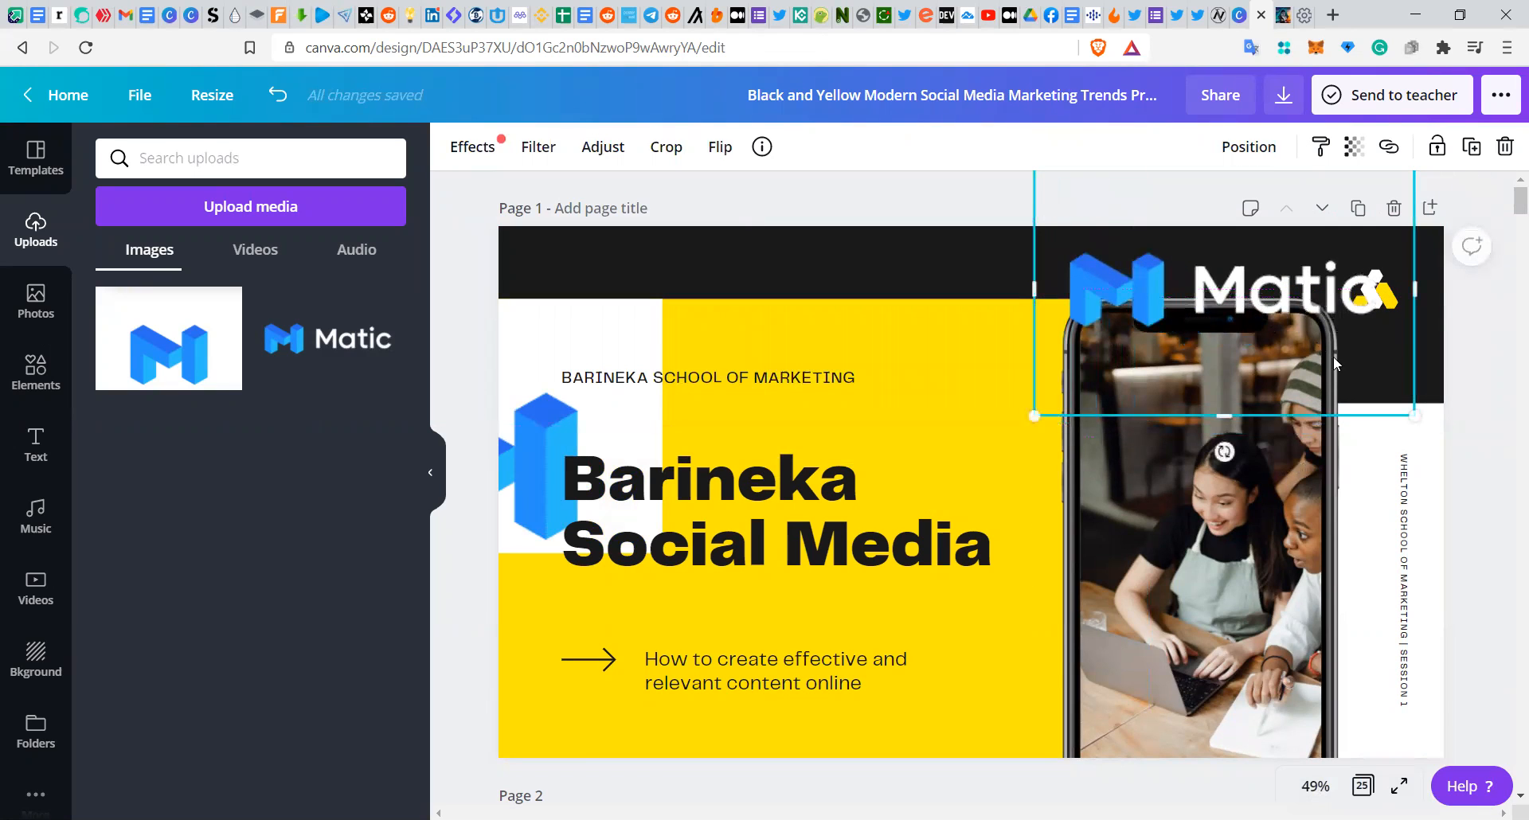
pyautogui.moveTo(1364, 366); pyautogui.dragTo(1260, 271)
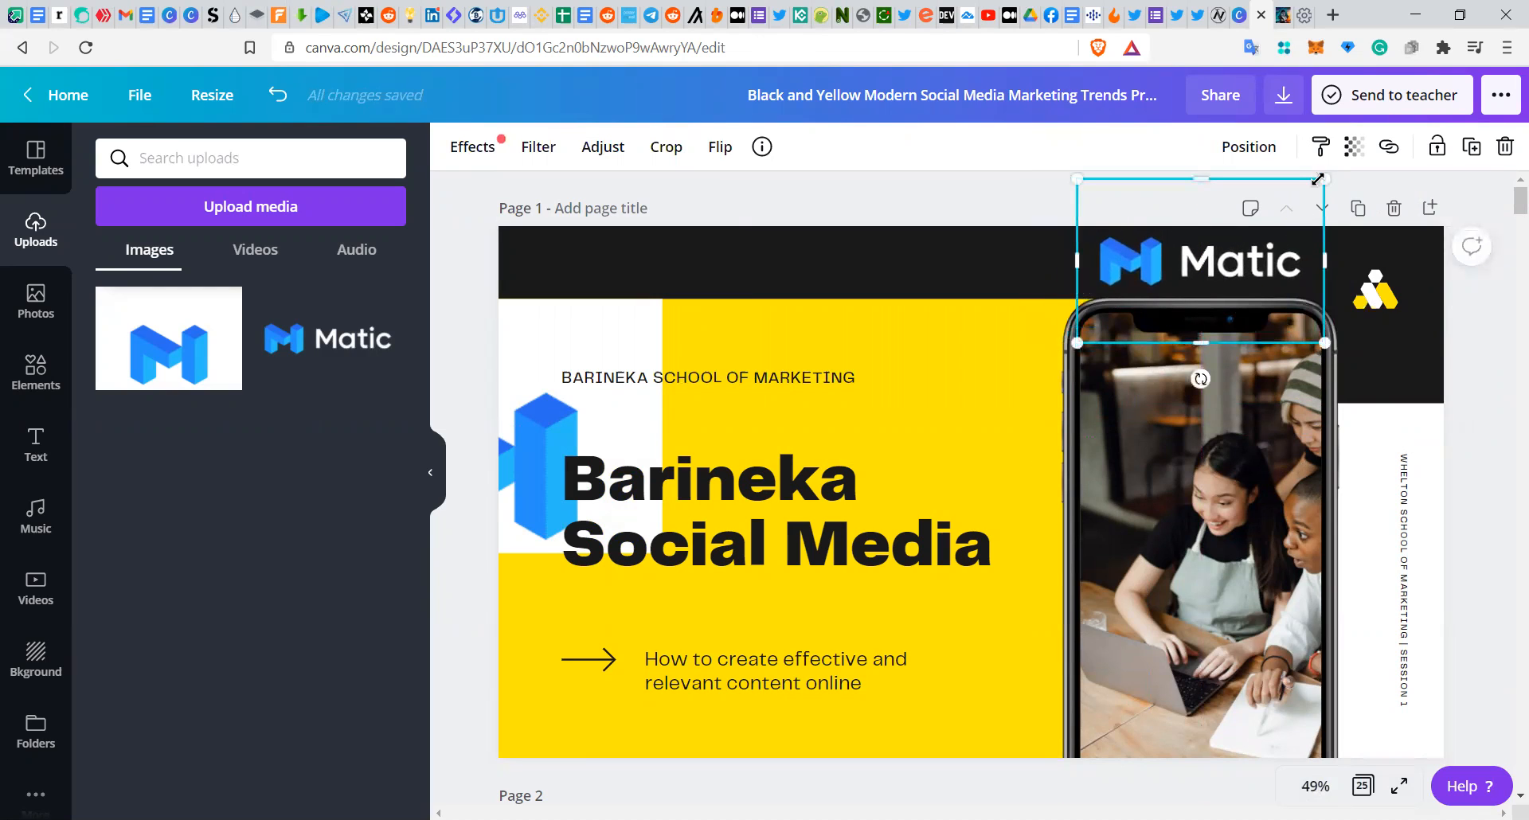
pyautogui.moveTo(1320, 179); pyautogui.dragTo(1294, 244)
pyautogui.moveTo(1381, 288); pyautogui.dragTo(1057, 269)
pyautogui.moveTo(1310, 293); pyautogui.dragTo(1393, 291)
# Step: Delete the template's yellow triangle logo from the title slide header
pyautogui.click(1057, 276)
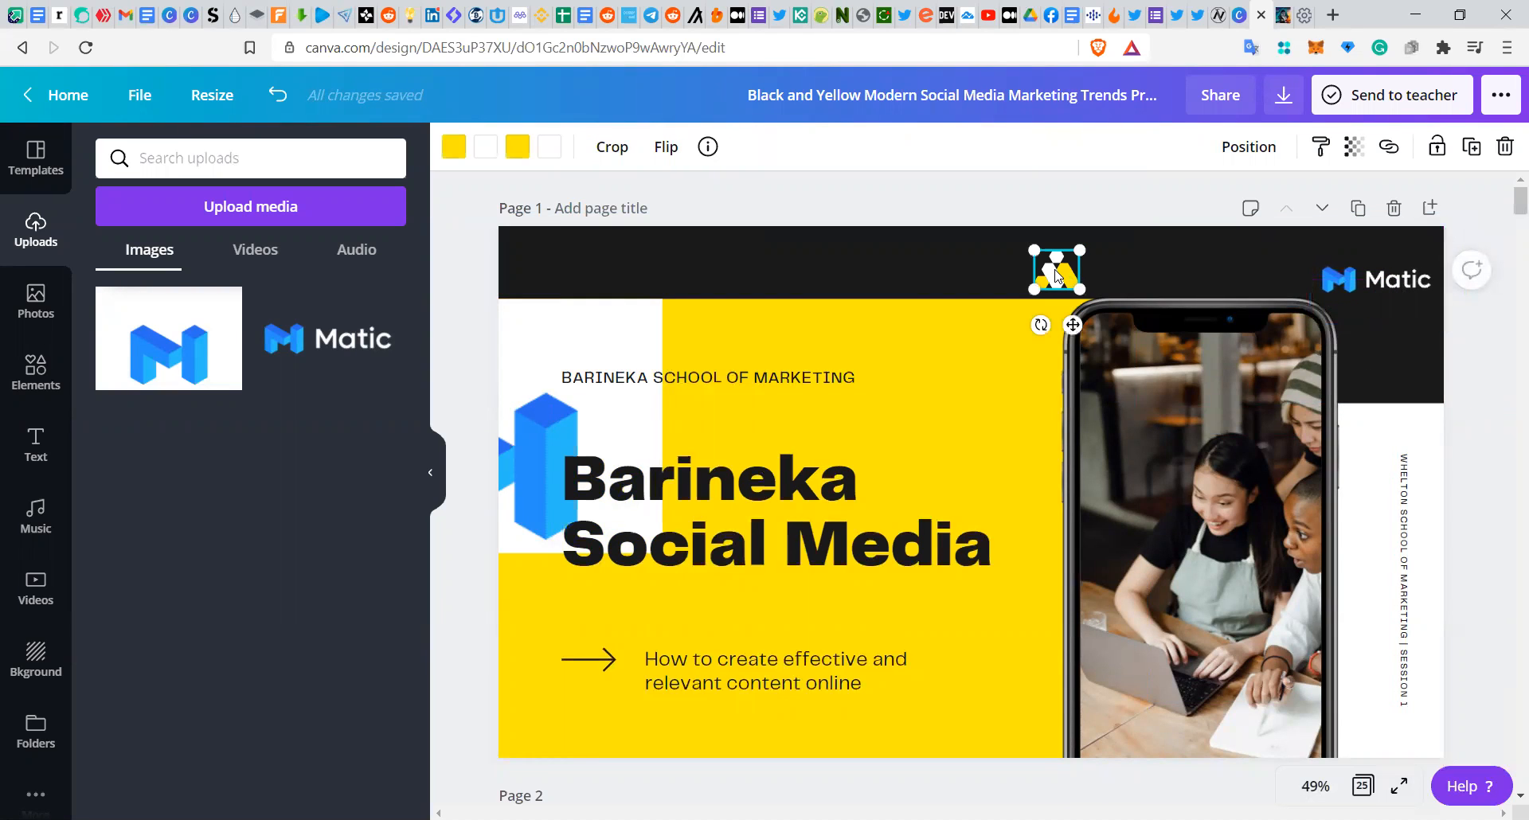
pyautogui.rightClick(1056, 275)
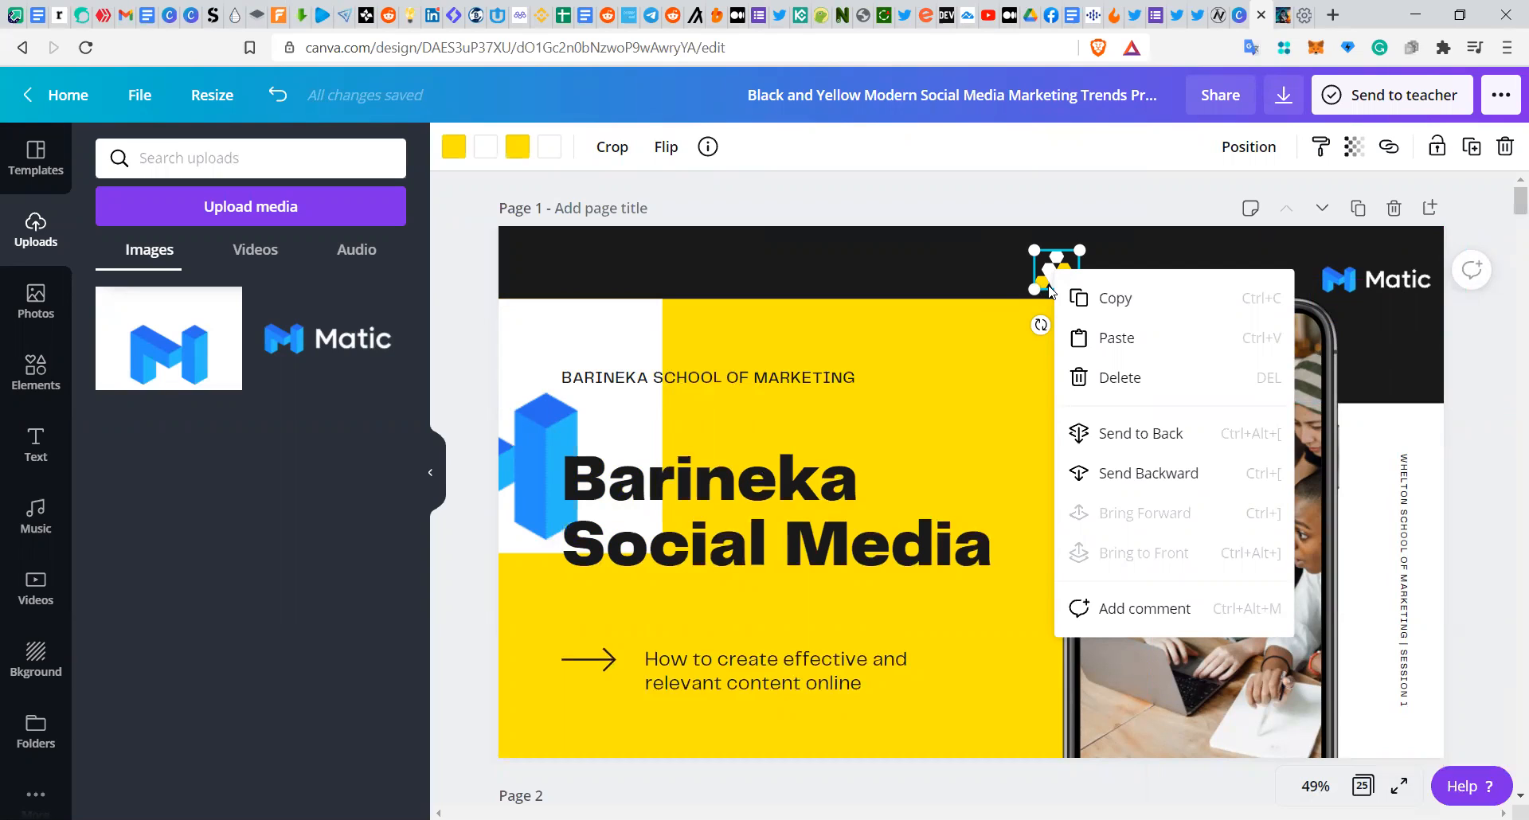
pyautogui.click(1109, 374)
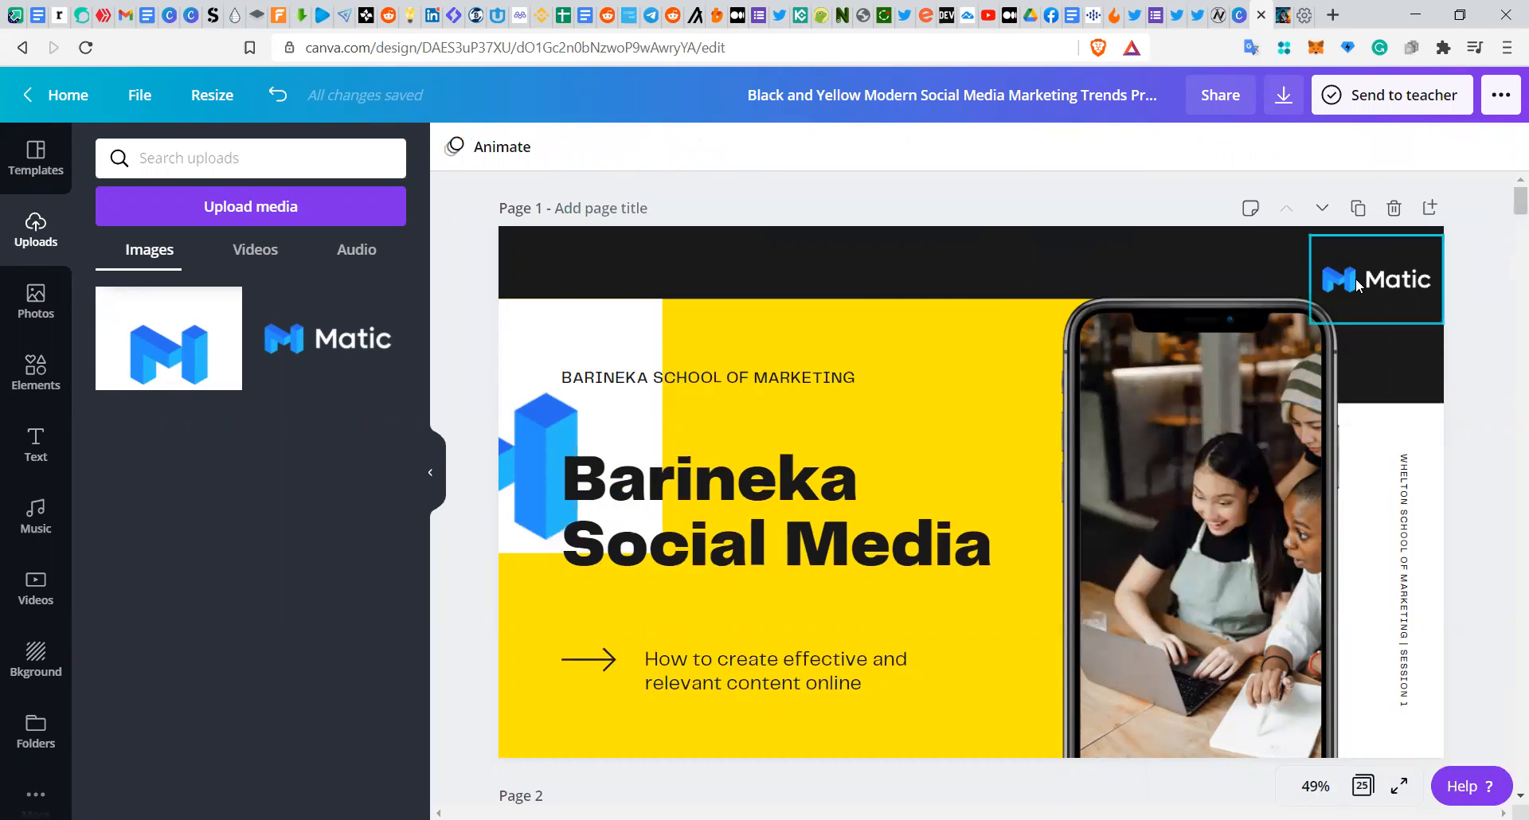
# Step: Align the Matic wordmark in the header's top-right corner and move the 3D M image up into the header
pyautogui.moveTo(1356, 287); pyautogui.dragTo(1176, 283)
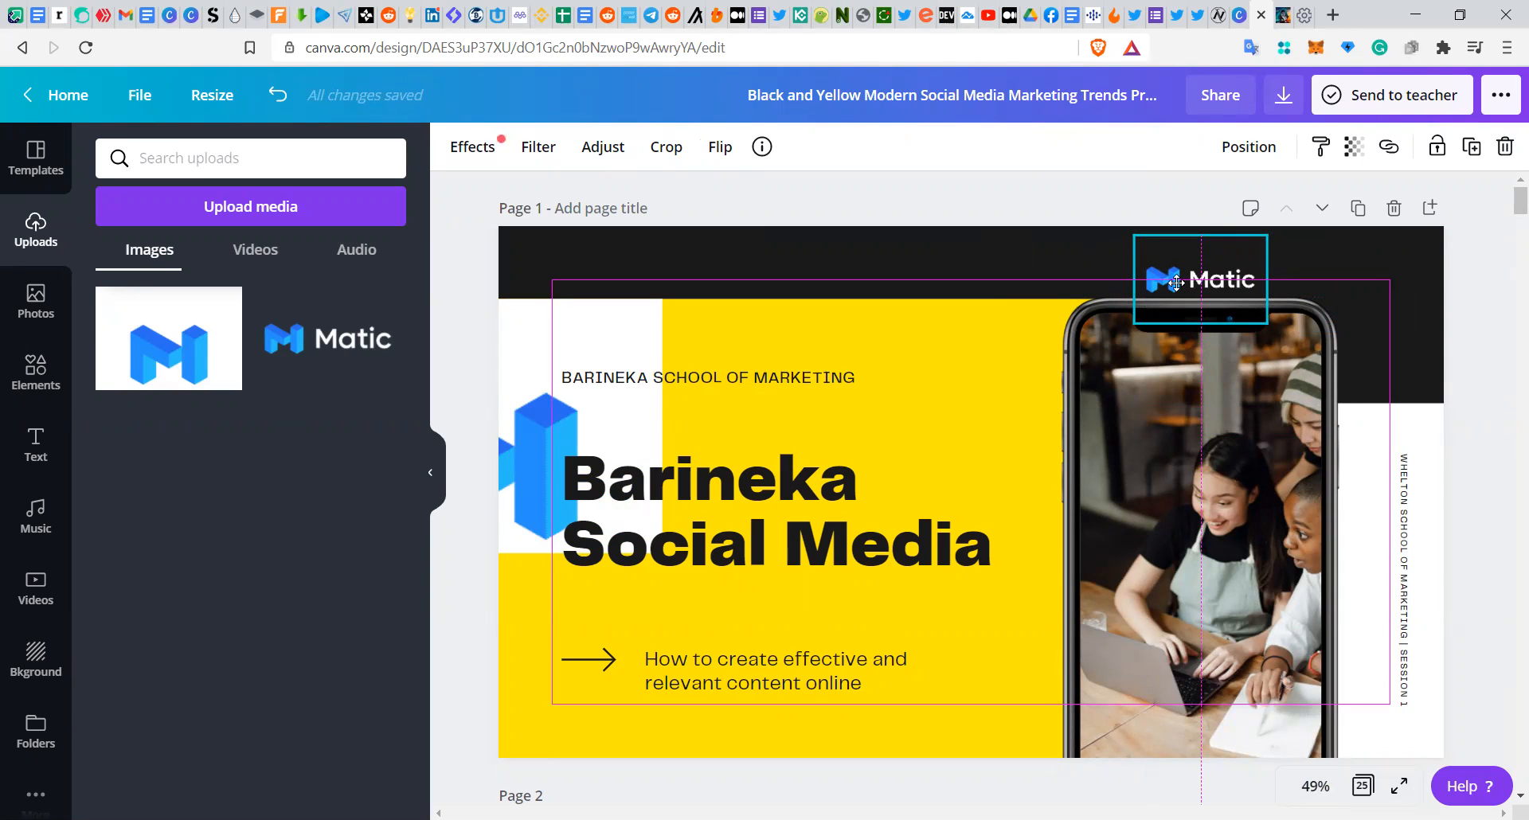
pyautogui.moveTo(1176, 283); pyautogui.dragTo(1297, 283)
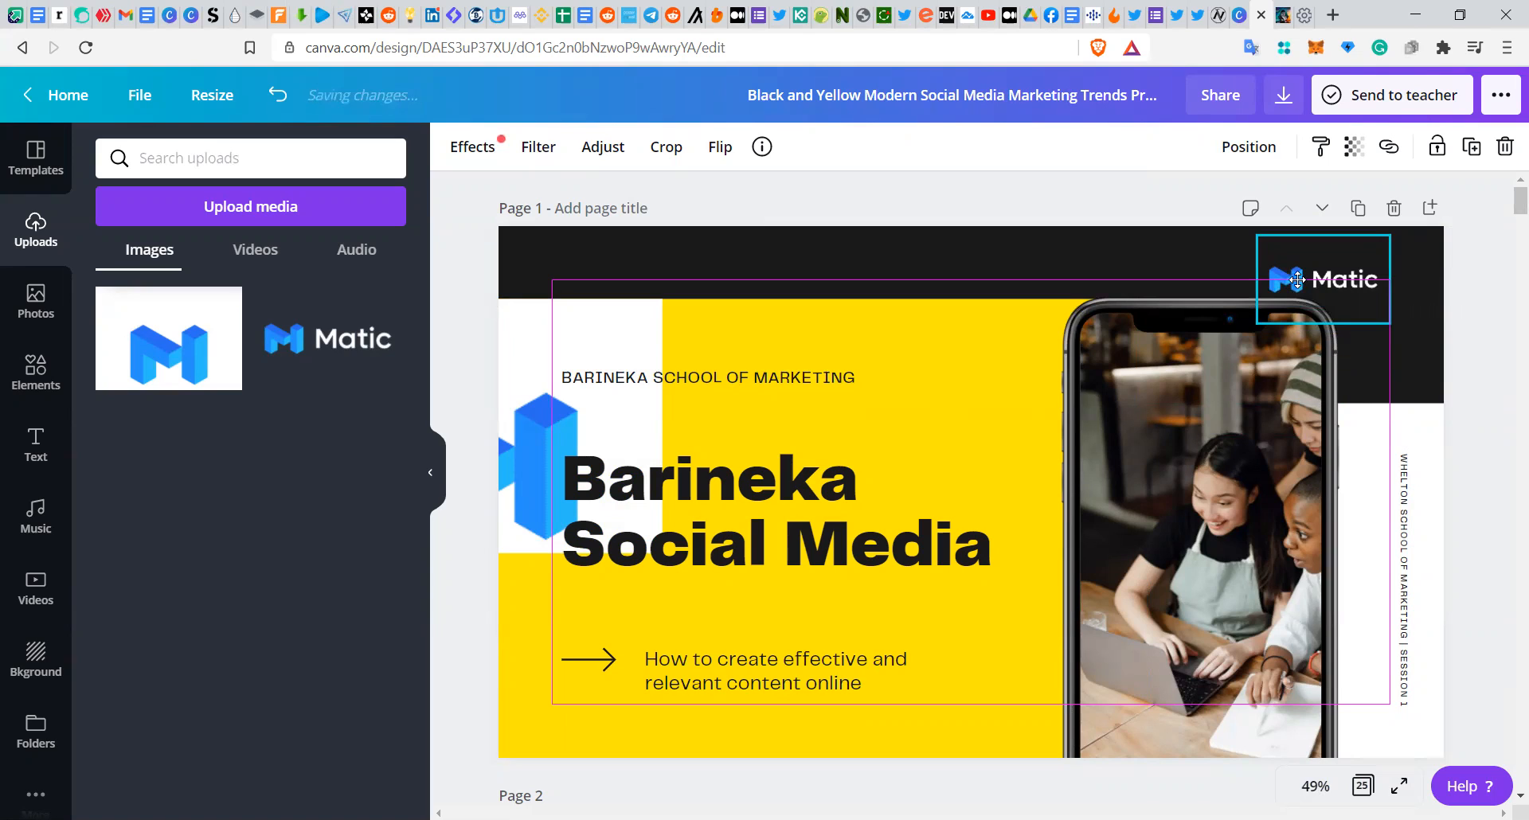
pyautogui.moveTo(1298, 279); pyautogui.dragTo(1312, 278)
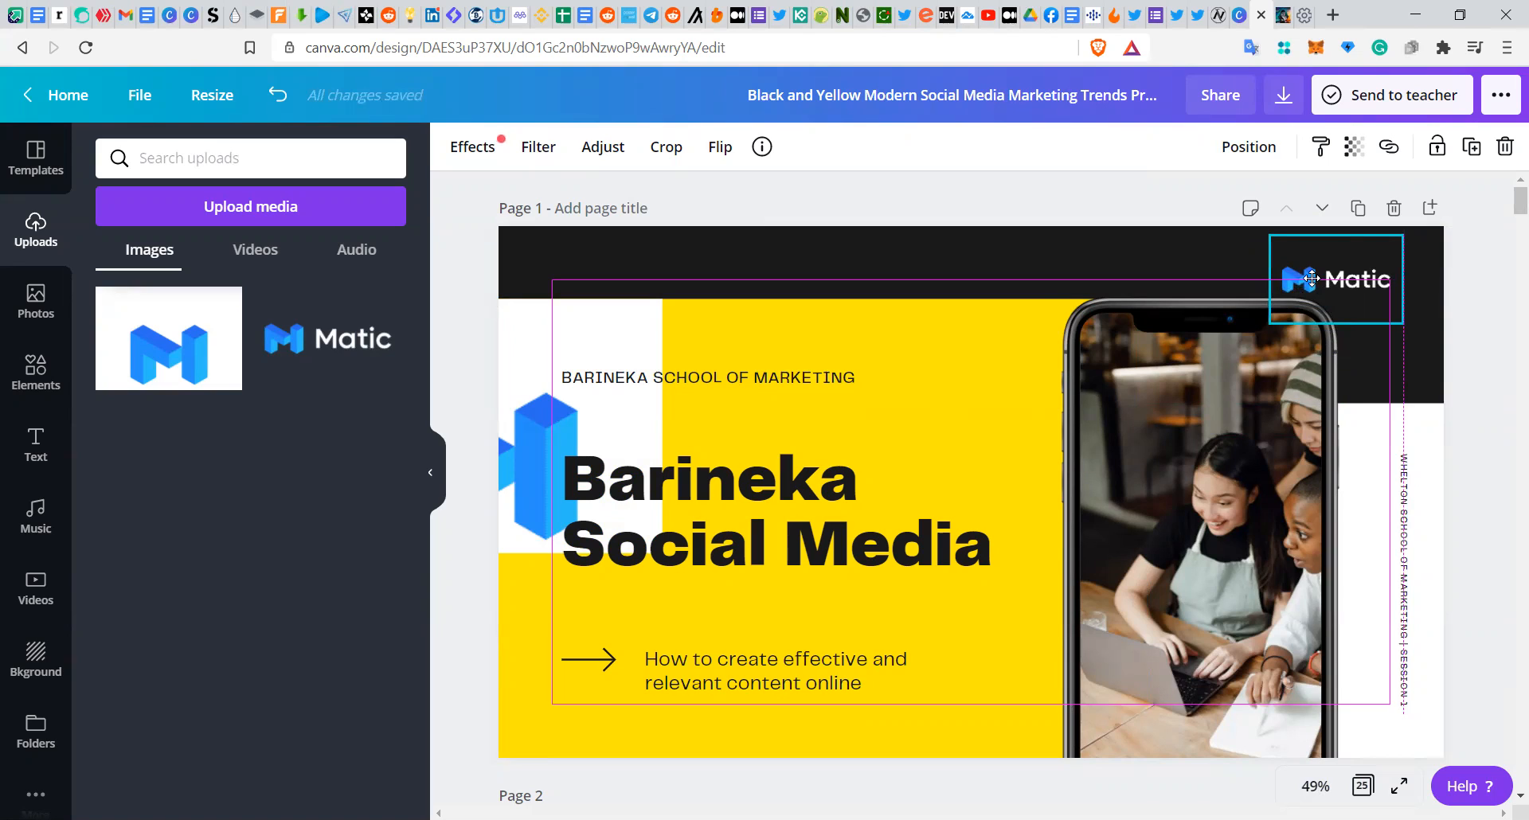
pyautogui.moveTo(1312, 278); pyautogui.dragTo(1313, 281)
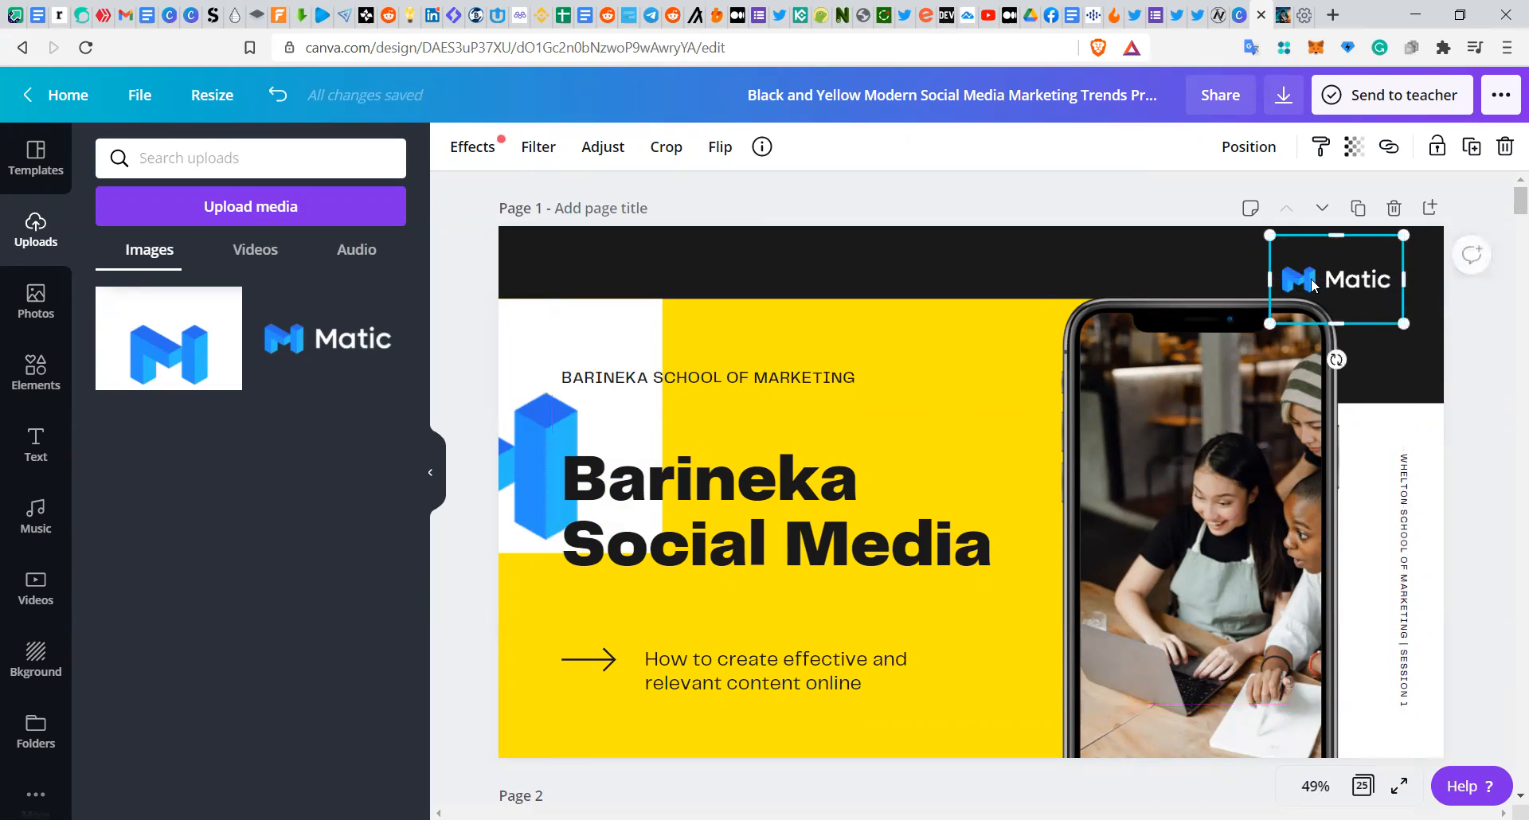
pyautogui.click(1031, 273)
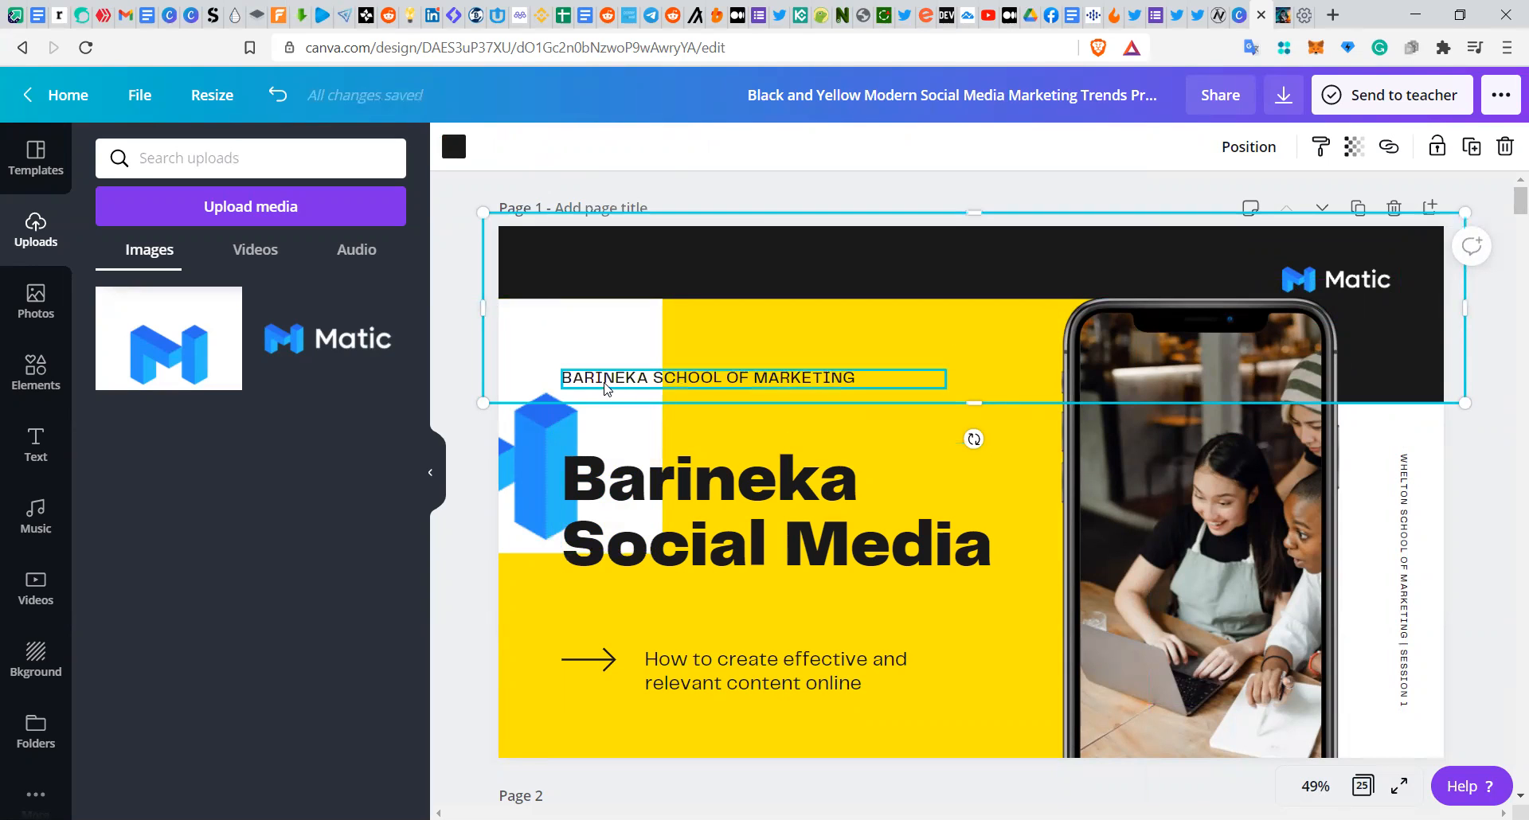
pyautogui.moveTo(567, 439); pyautogui.dragTo(905, 317)
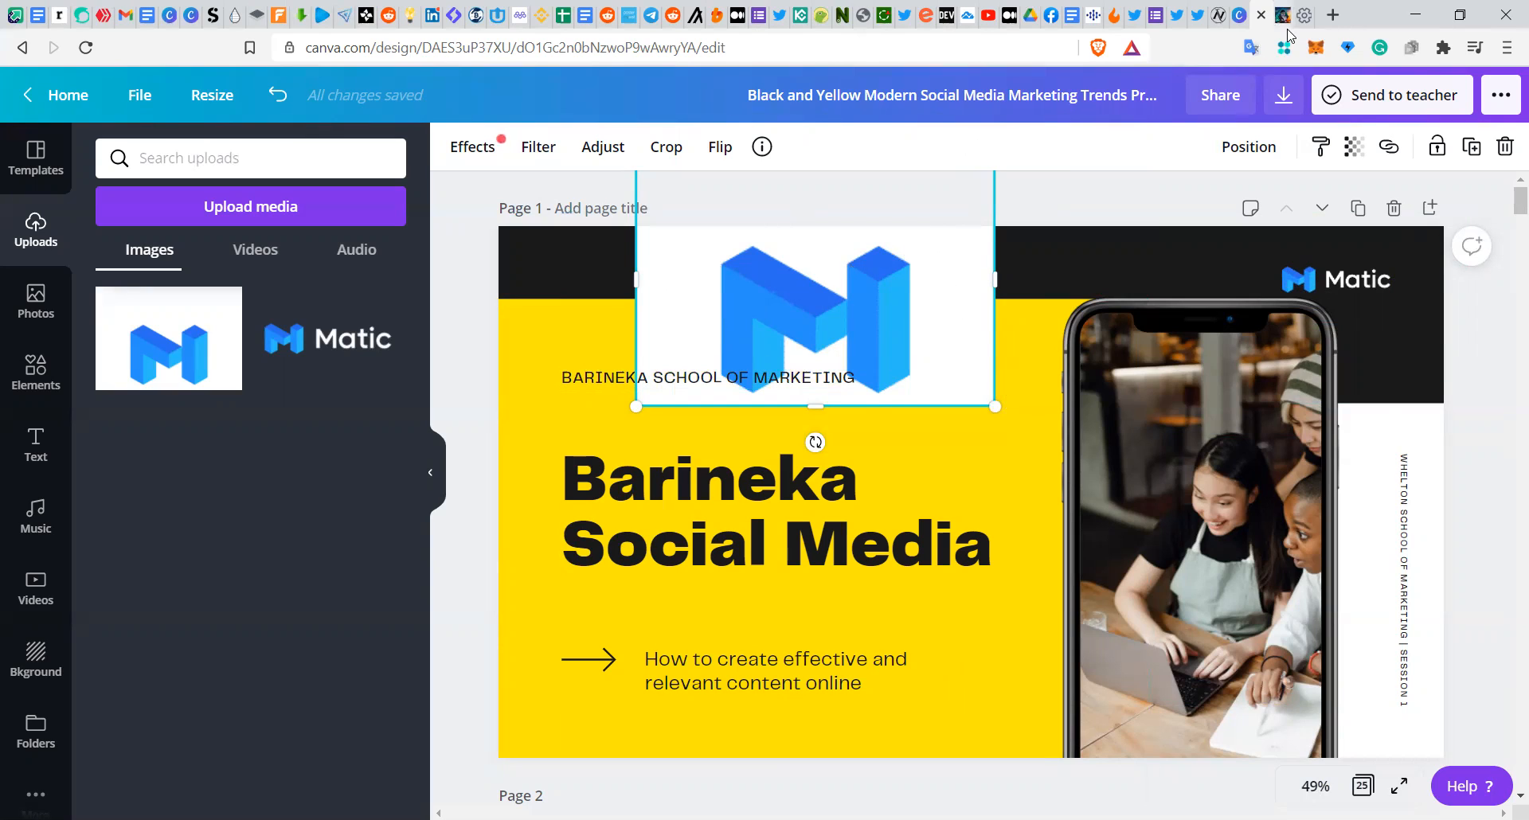
# Step: Open a new browser tab, search for bg remove, and open the remove.bg website
pyautogui.click(1335, 16)
pyautogui.write('bg')
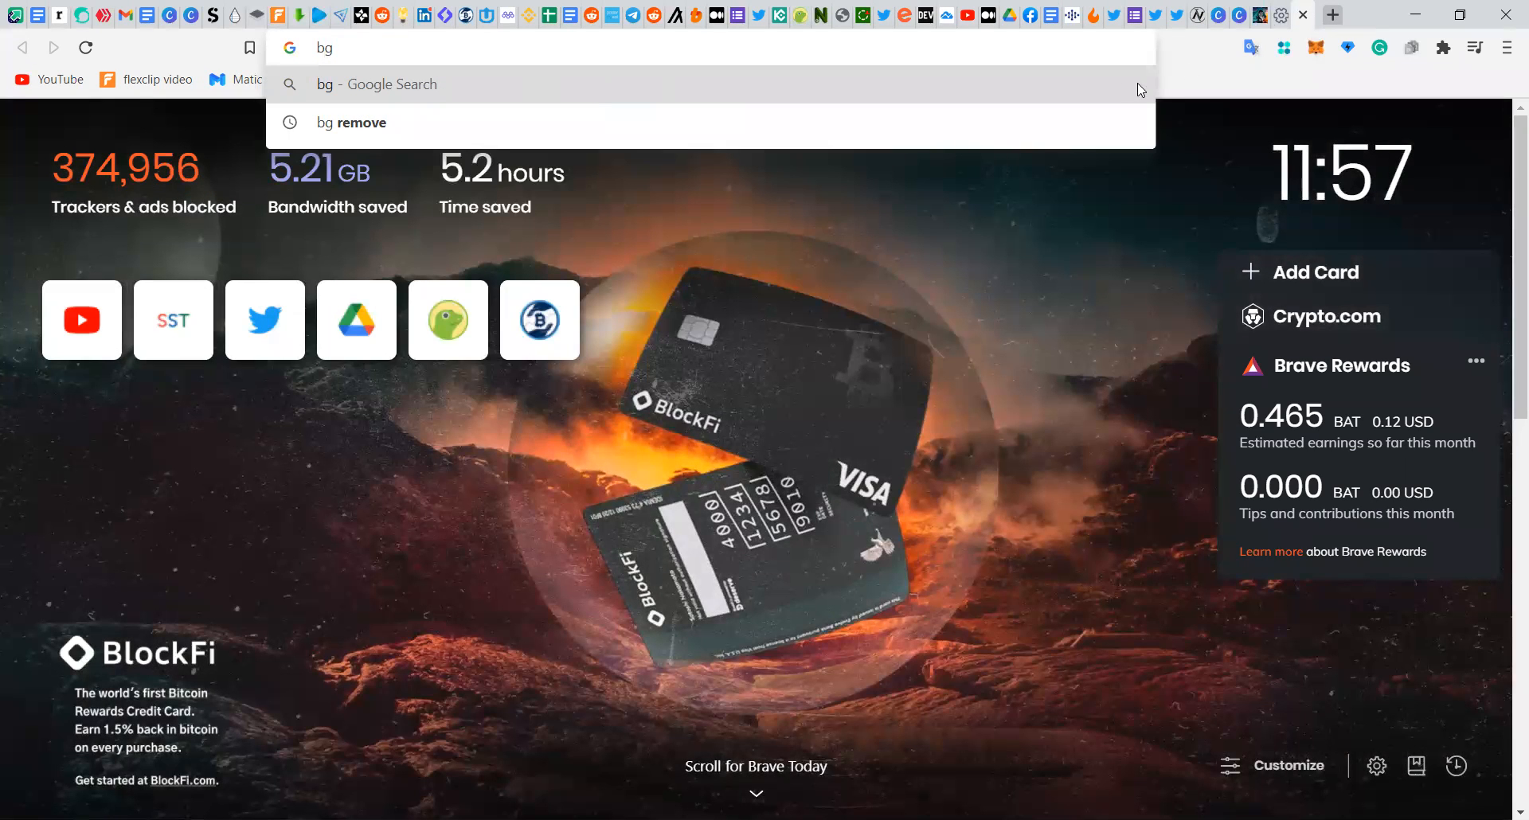
pyautogui.click(988, 121)
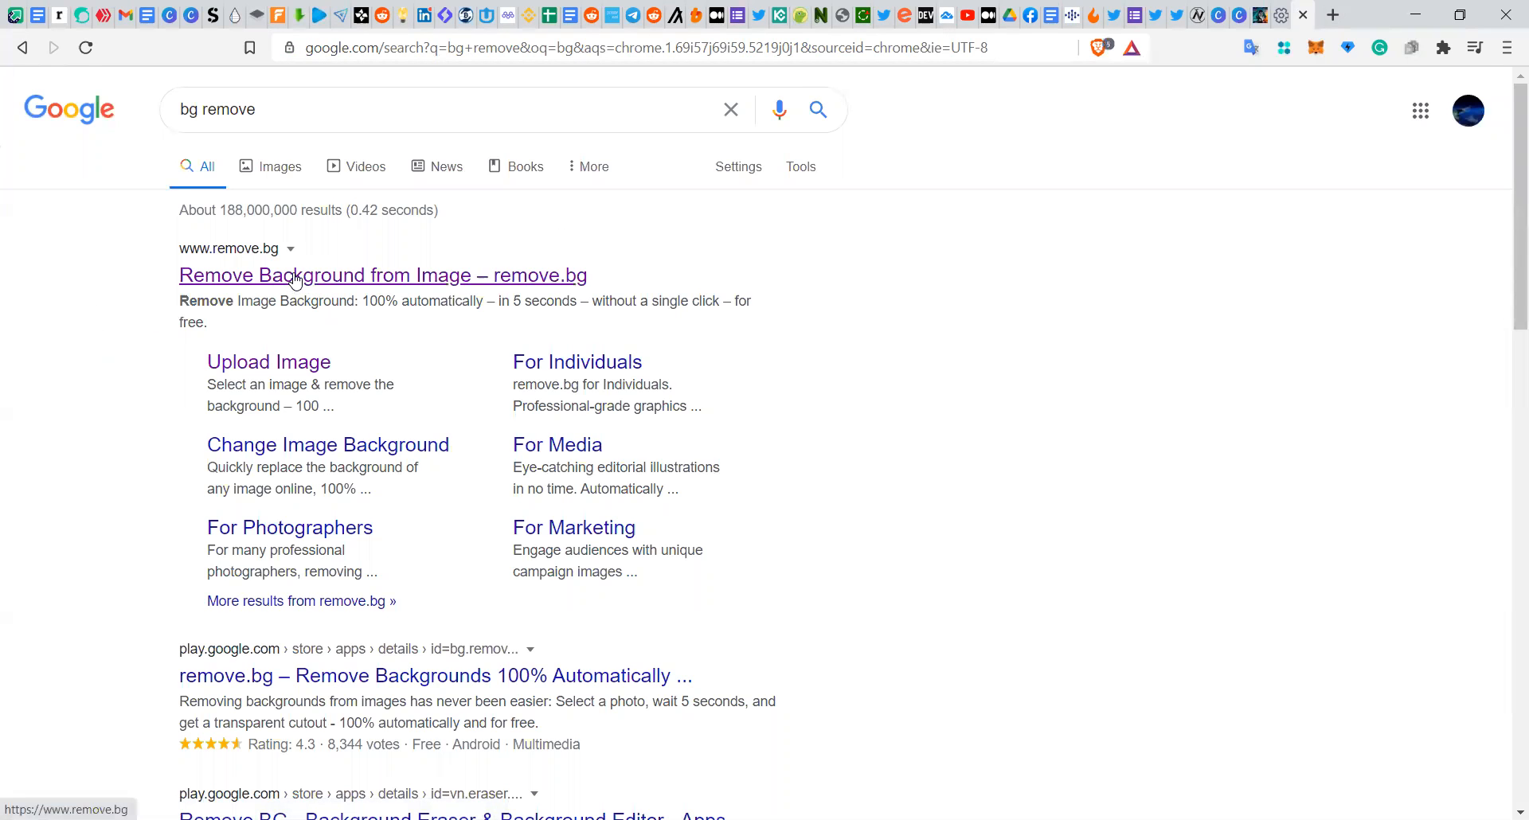
pyautogui.click(294, 276)
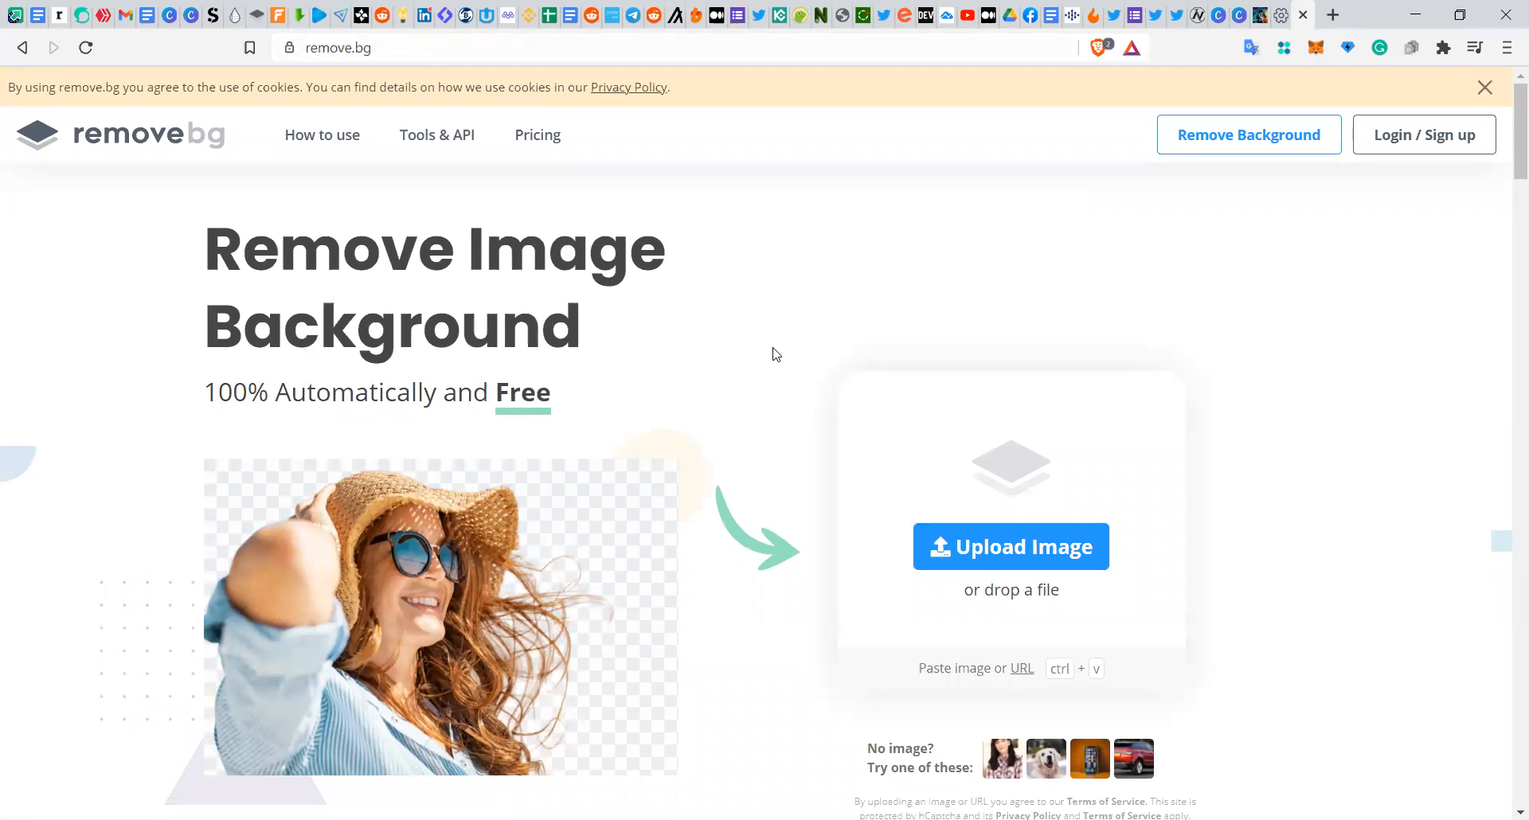
# Step: Upload the logo matic image to remove.bg to remove its background
pyautogui.click(964, 532)
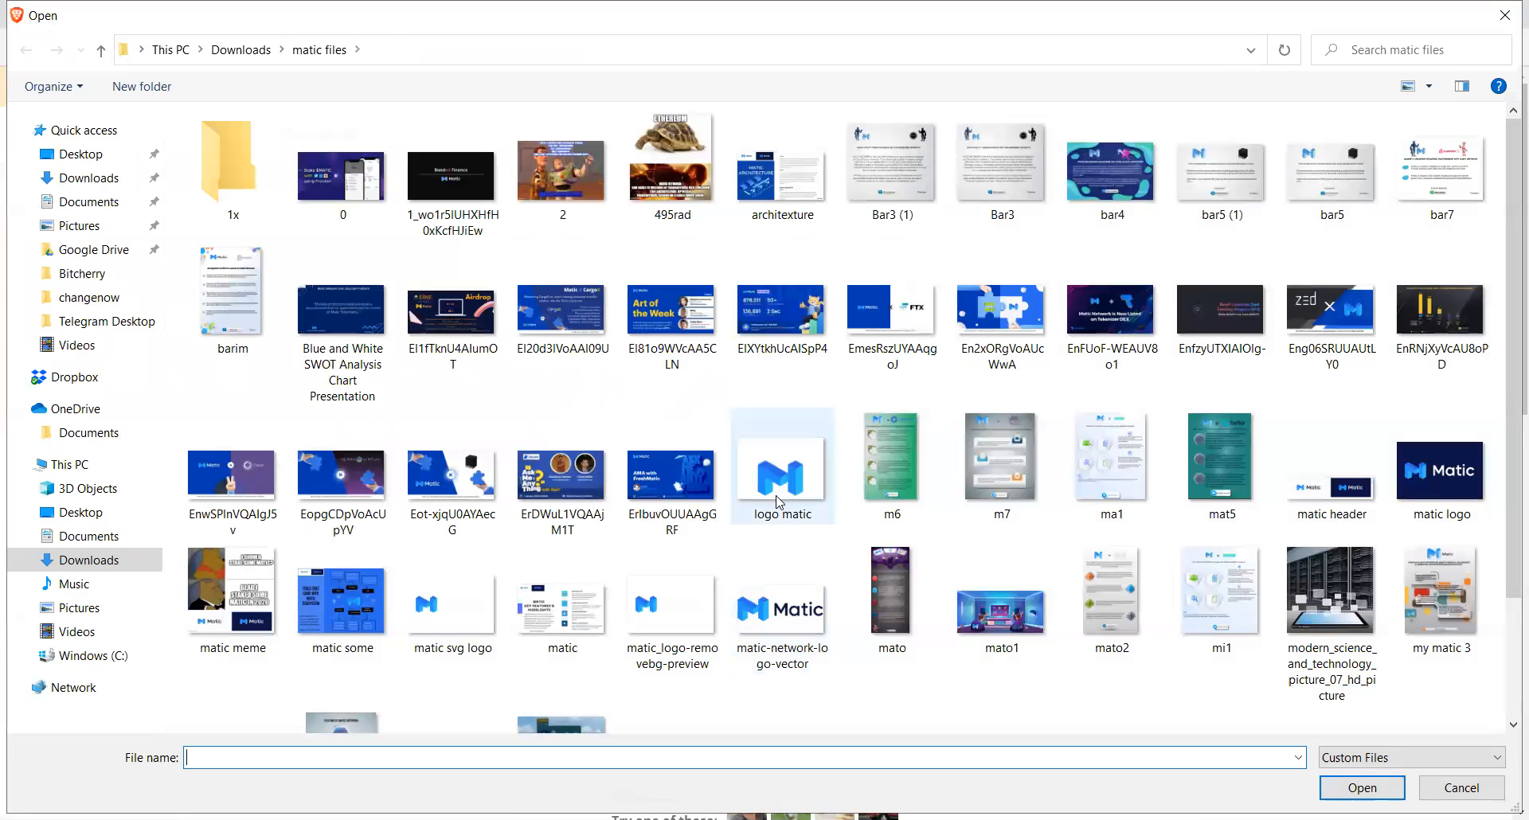
pyautogui.doubleClick(777, 497)
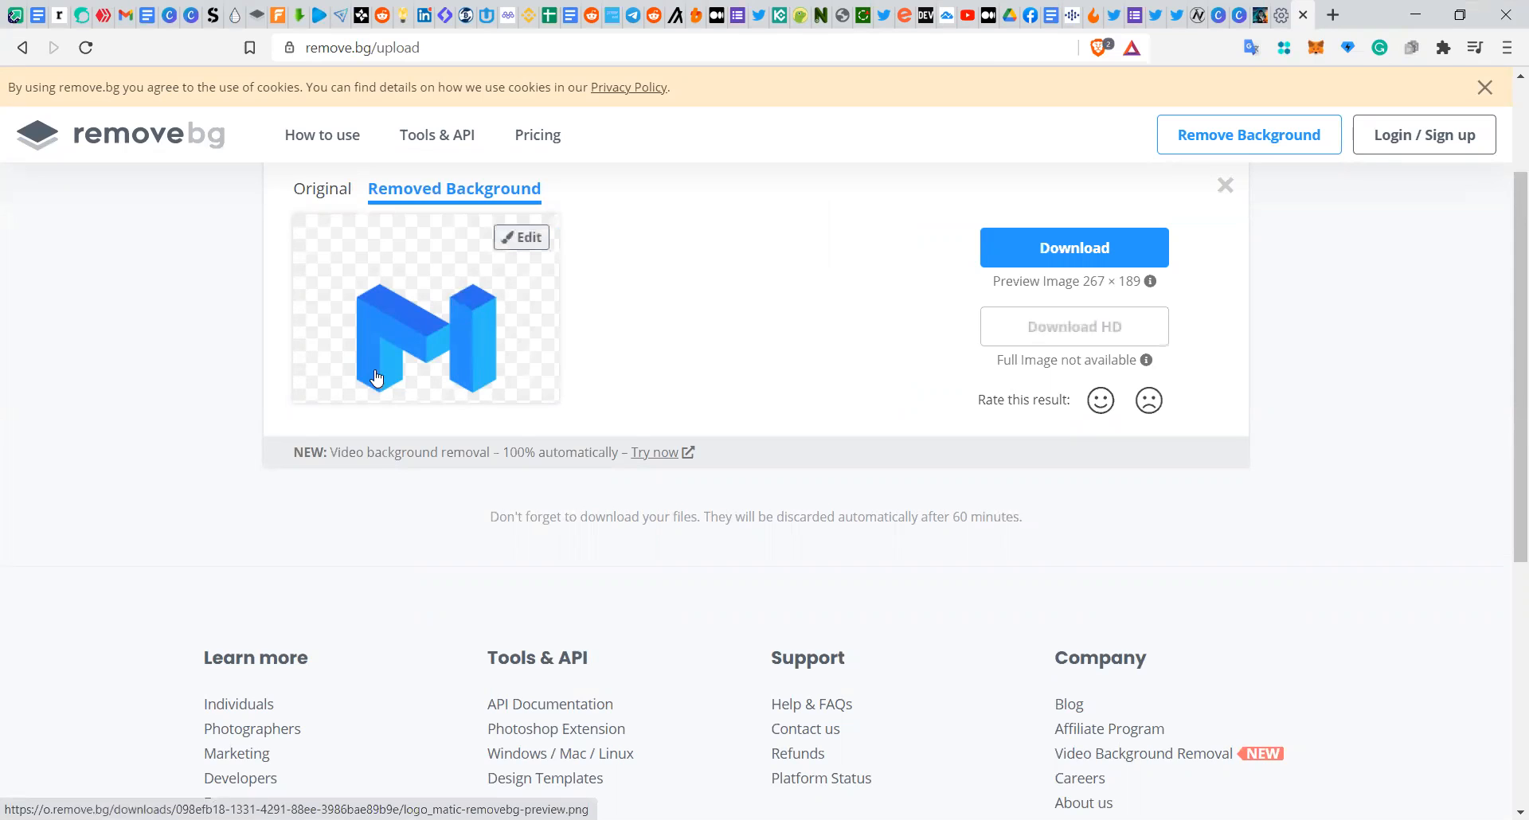
# Step: Download the background-removed preview image into the matic files folder
pyautogui.click(1032, 264)
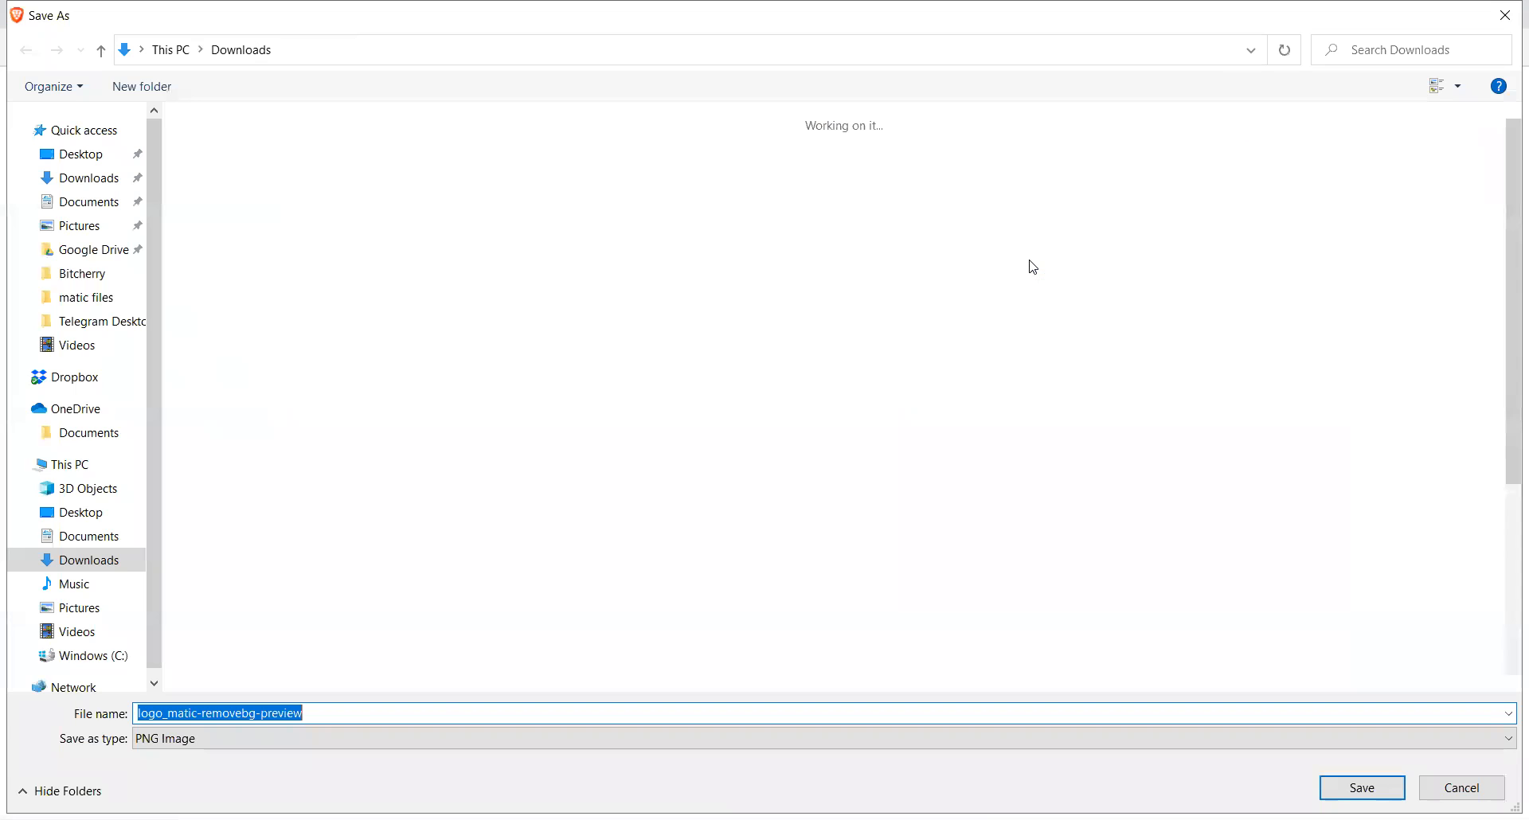
pyautogui.click(1033, 266)
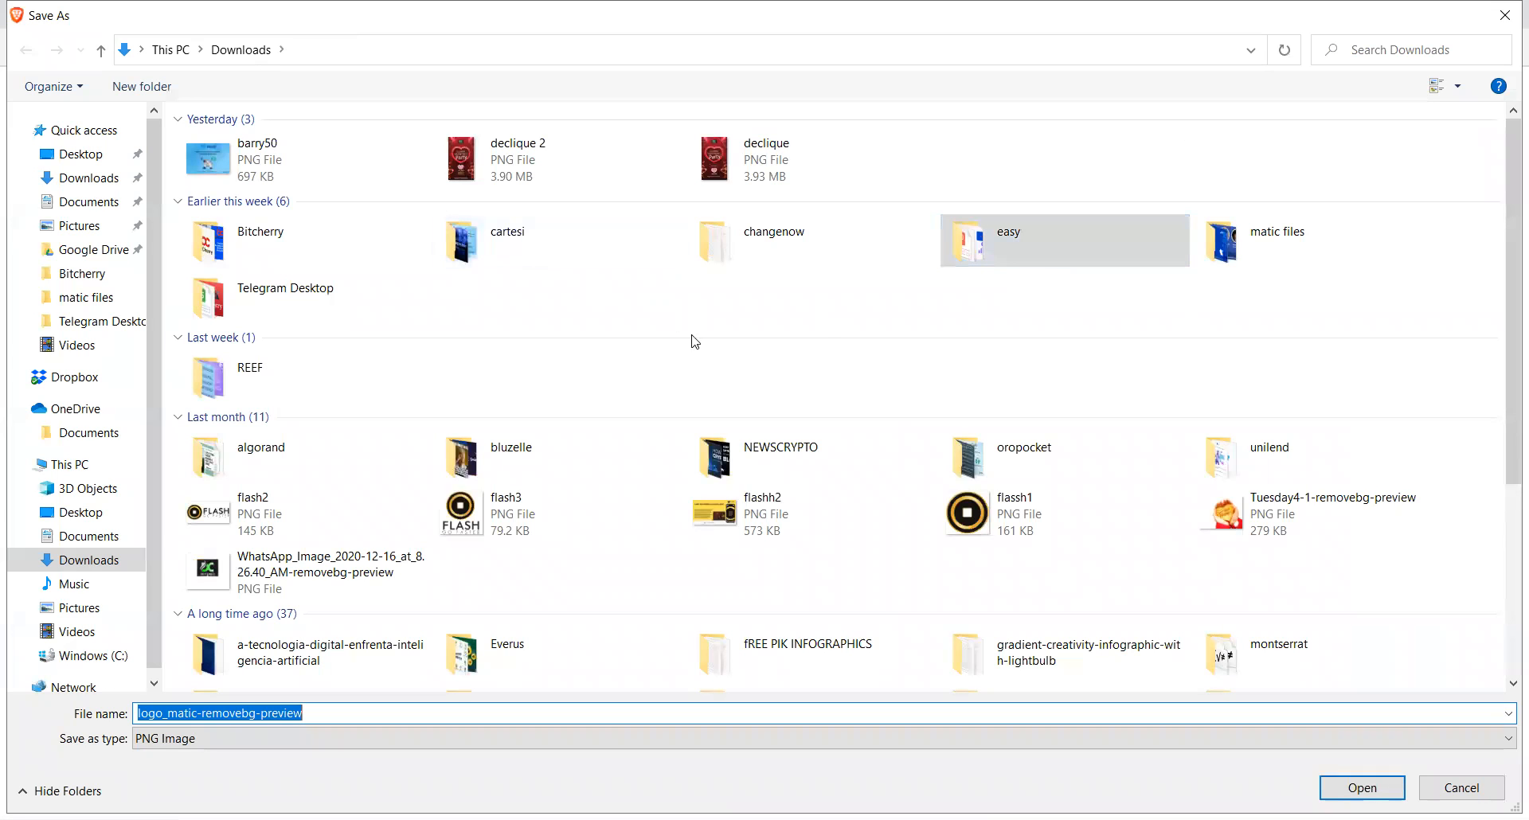
pyautogui.scroll(-5, 661, 468)
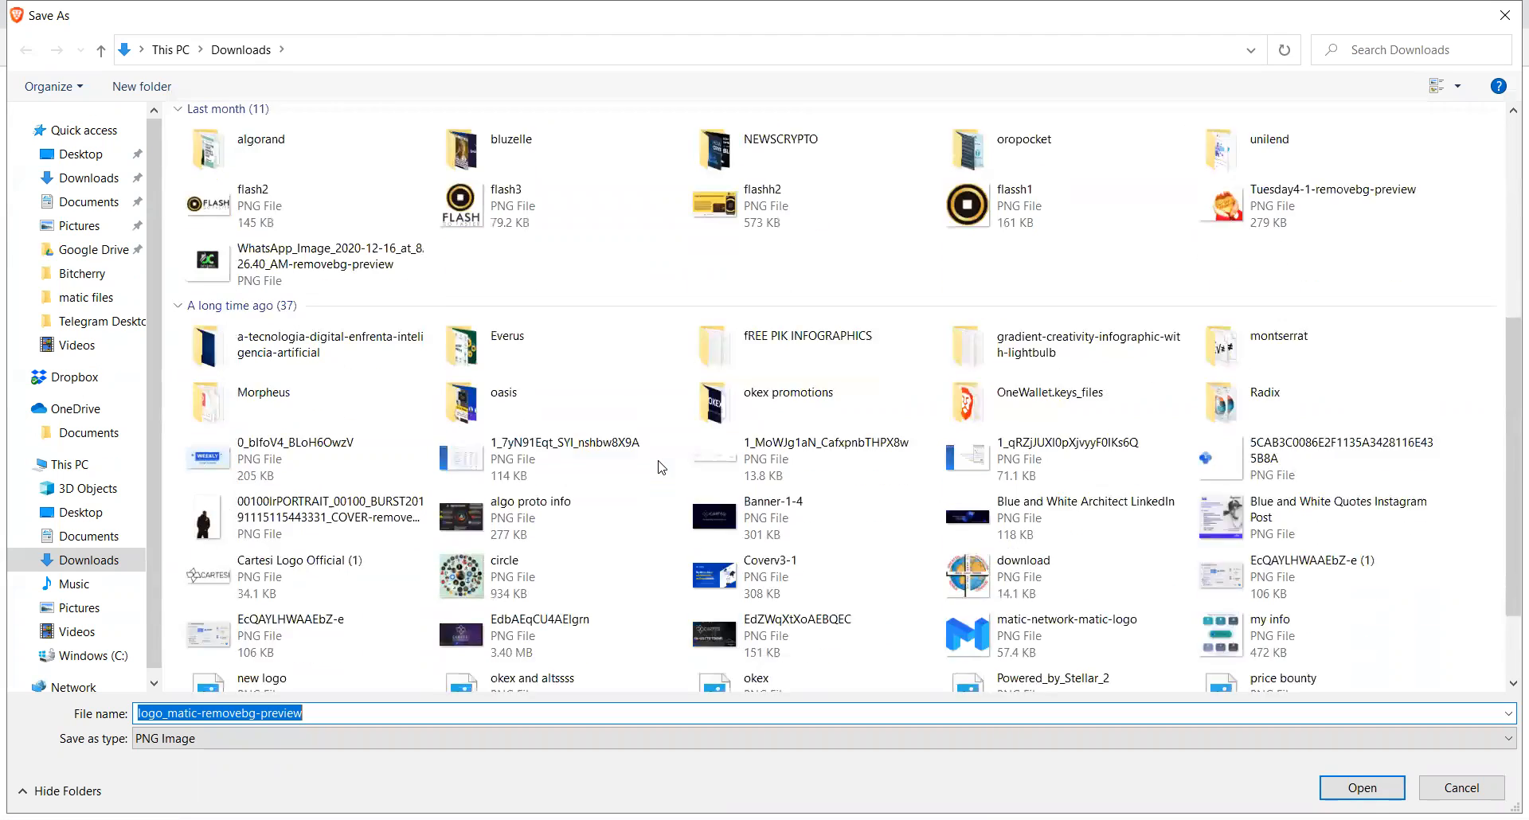
pyautogui.scroll(5, 661, 467)
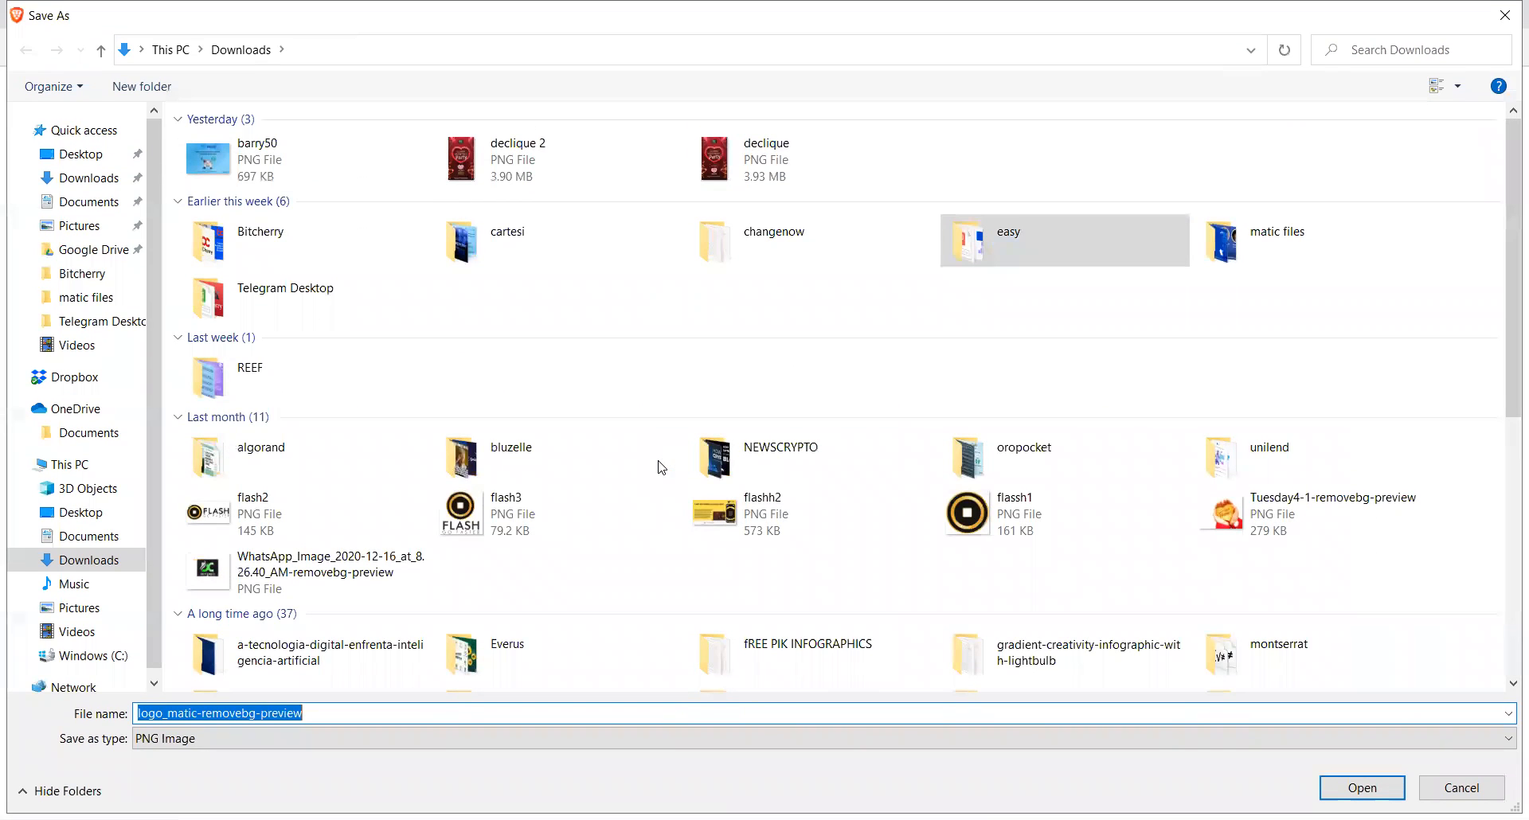
pyautogui.click(1297, 255)
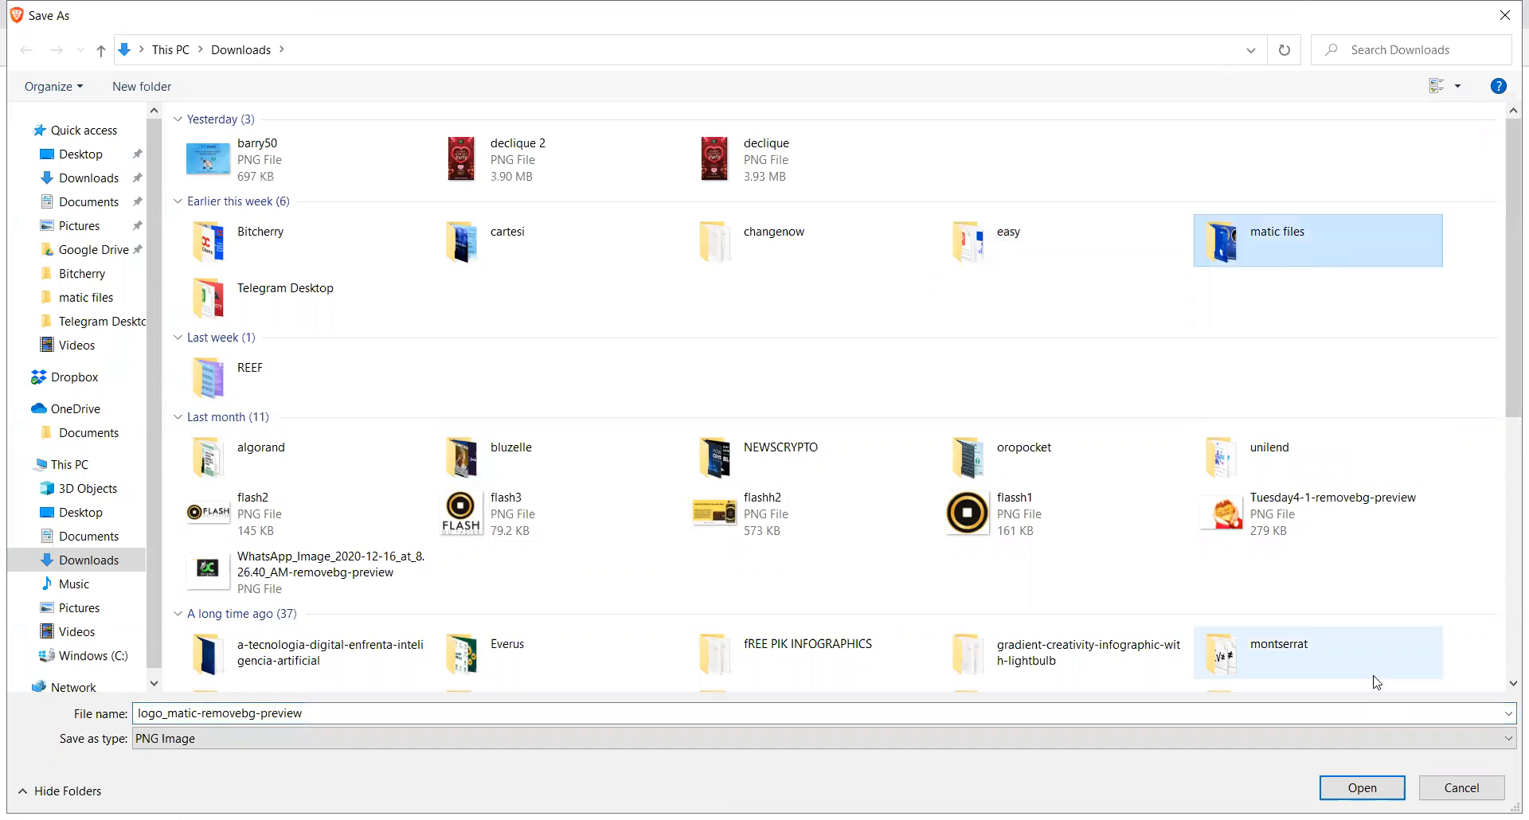
pyautogui.click(1362, 787)
pyautogui.click(1362, 787)
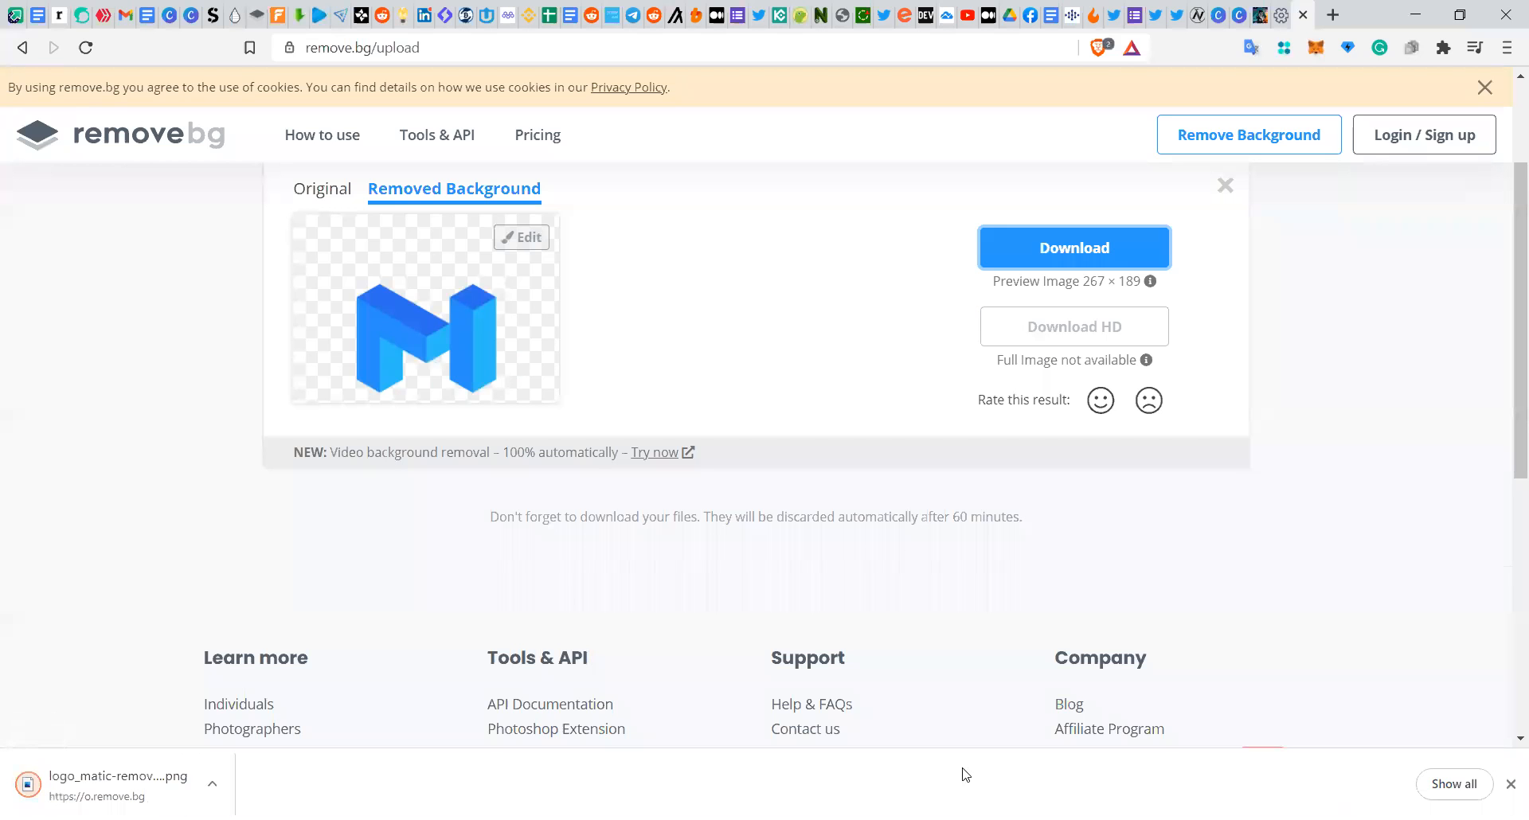
# Step: Return to Canva and upload the logo_matic-removebg-preview image from the matic files folder
pyautogui.click(1243, 17)
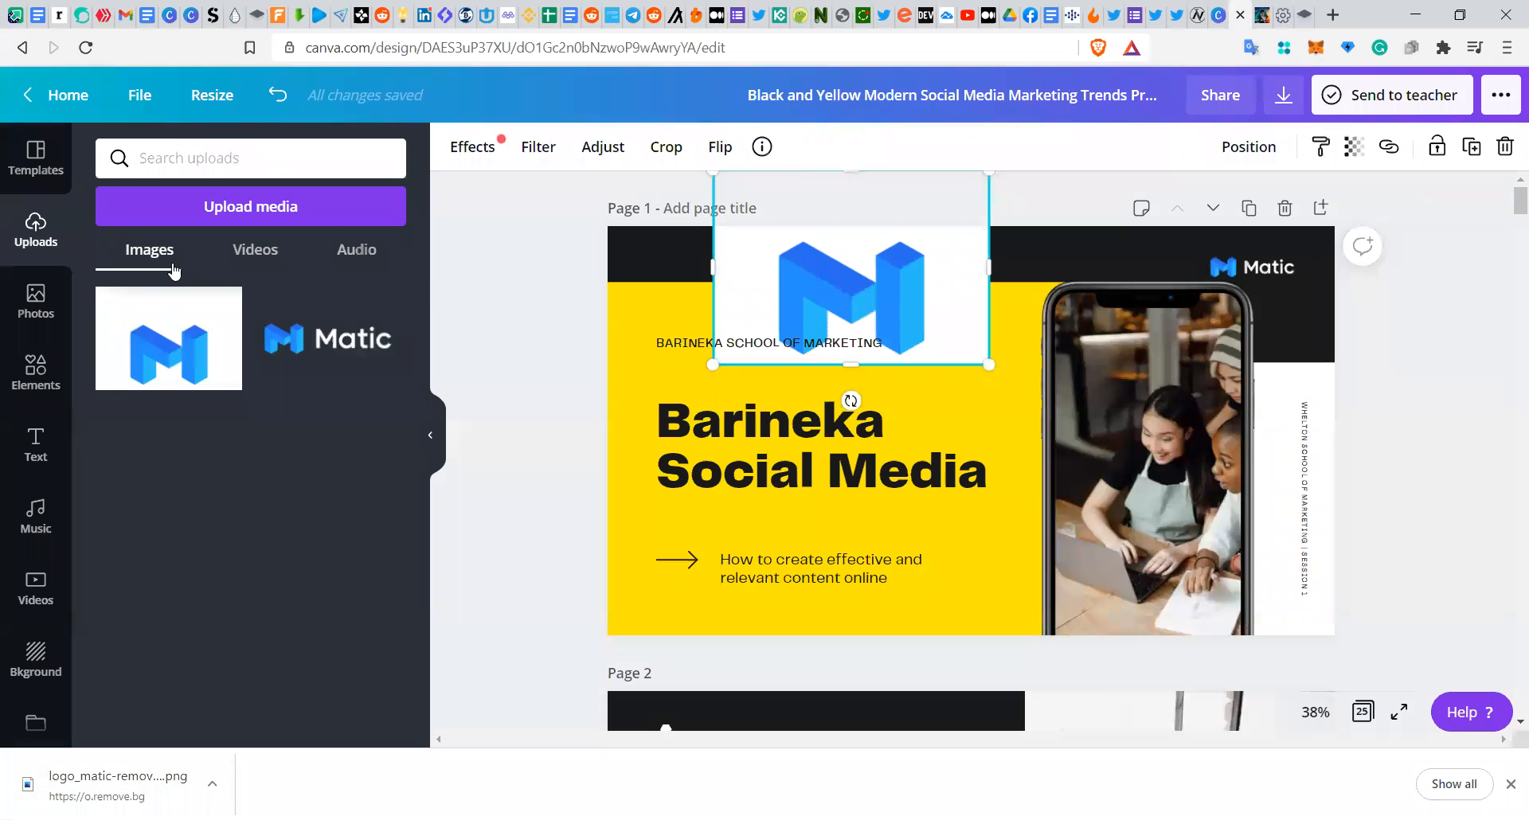
pyautogui.click(165, 212)
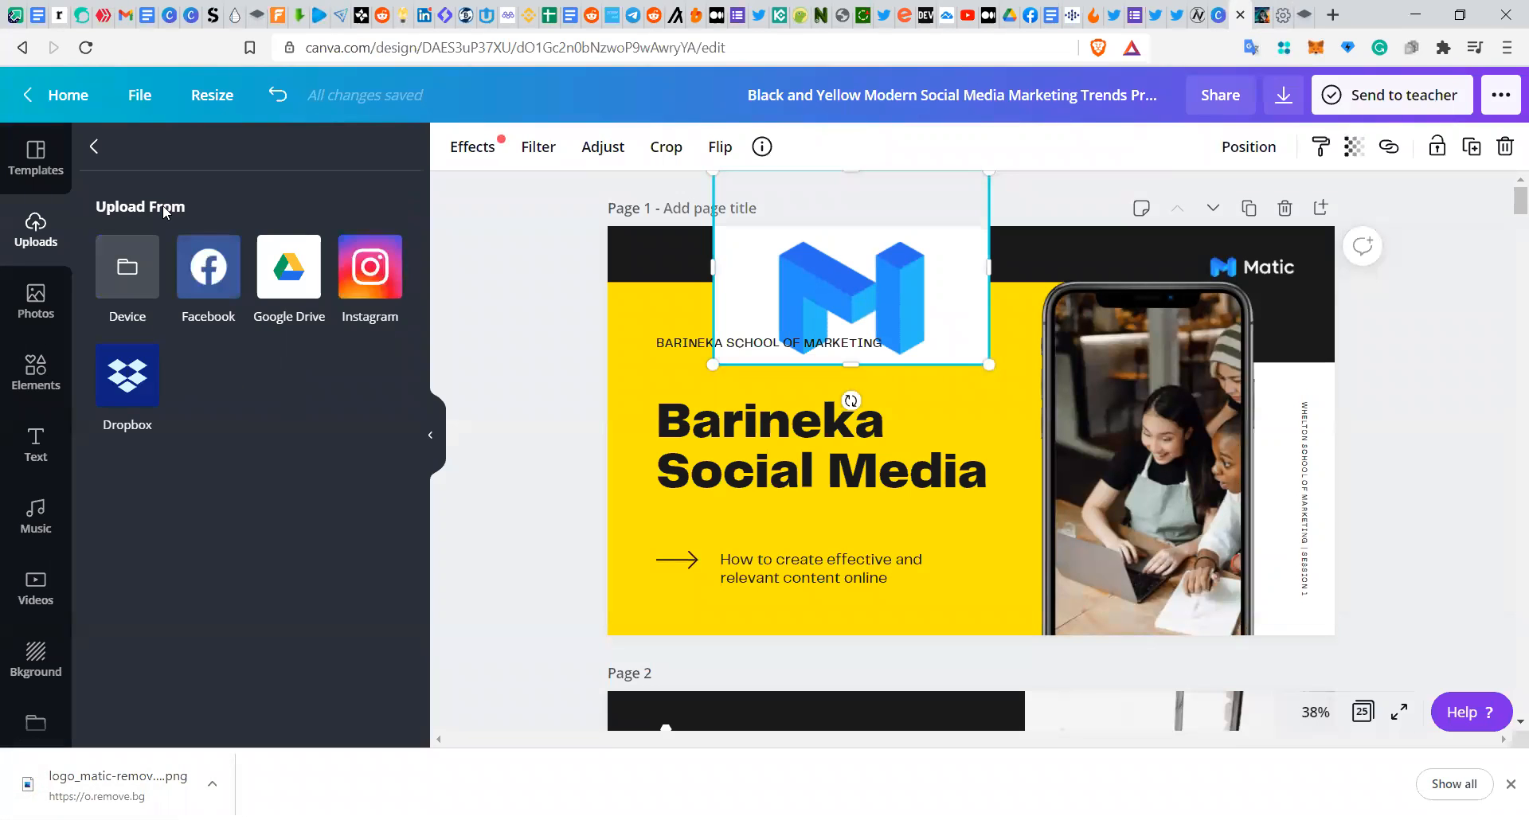
pyautogui.click(141, 278)
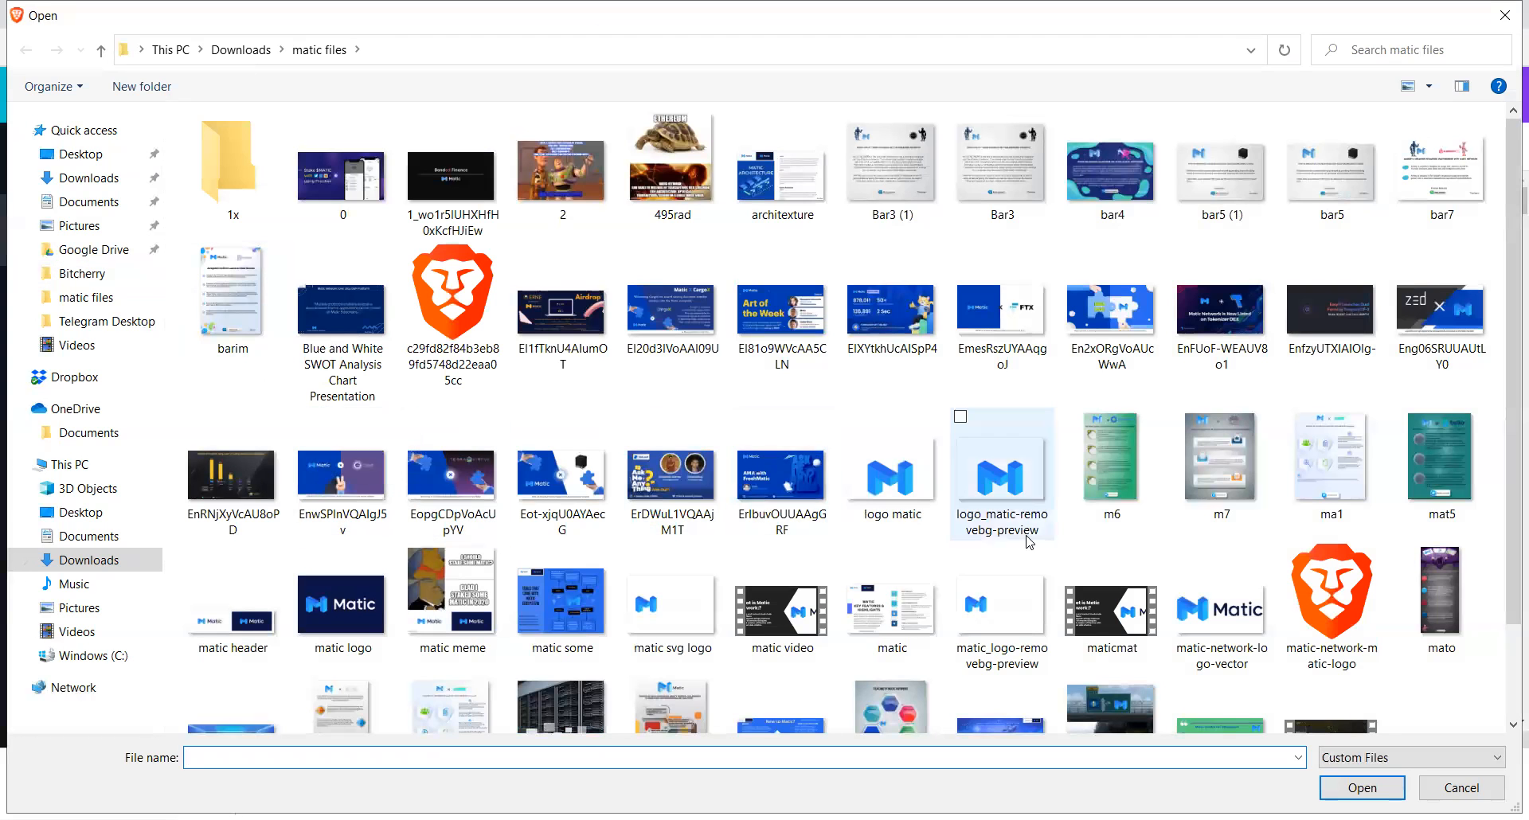
pyautogui.click(1011, 492)
pyautogui.doubleClick(1010, 489)
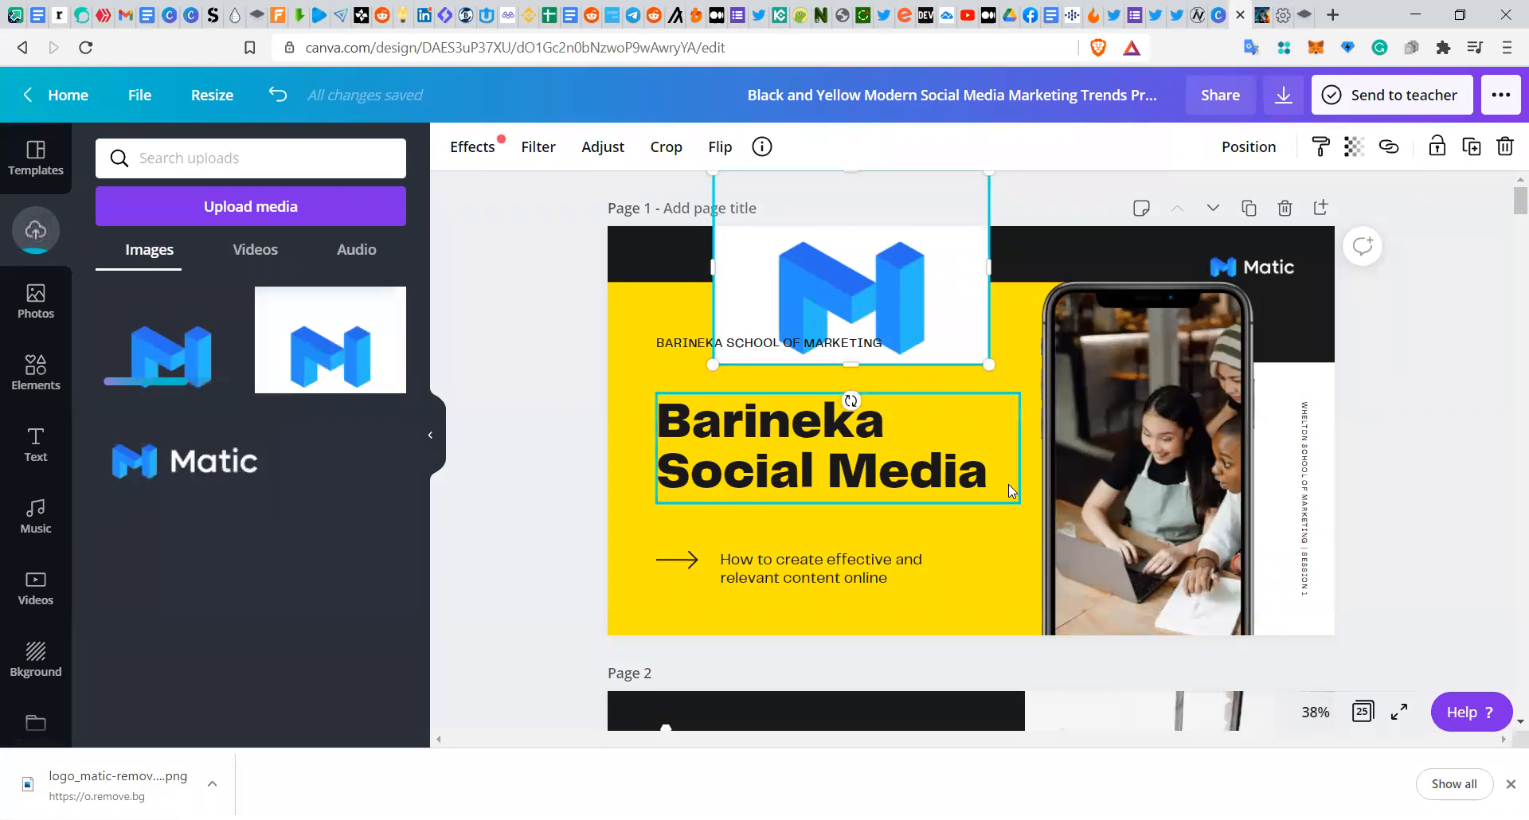
# Step: Replace the white-background M image with the transparent M logo, placing it over the subtitle area
pyautogui.moveTo(849, 316); pyautogui.dragTo(1514, 478)
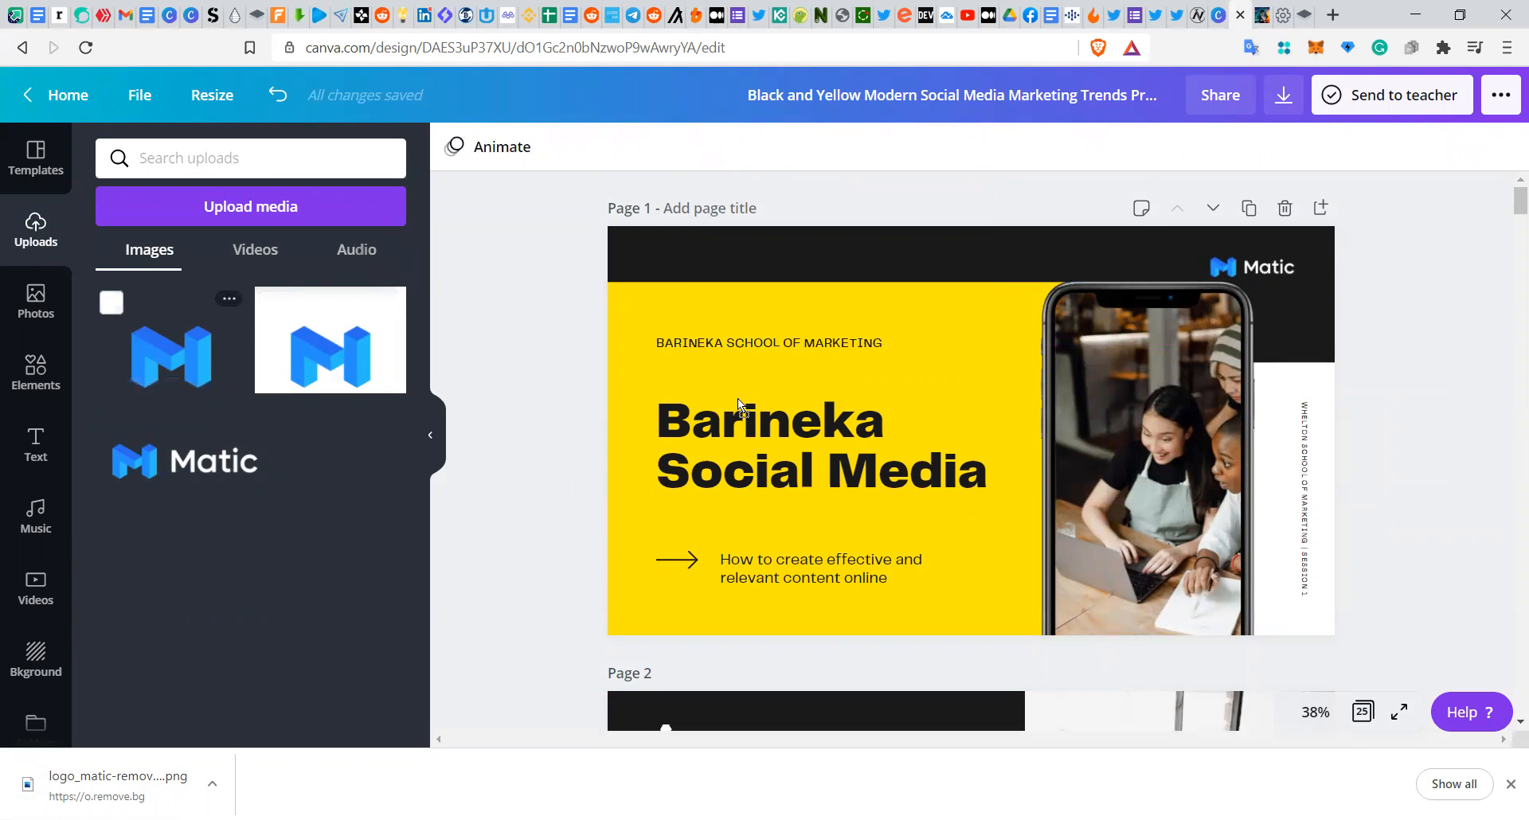
pyautogui.hotkey('ctrl', 'z')
pyautogui.click(924, 404)
pyautogui.moveTo(949, 369); pyautogui.dragTo(970, 365)
pyautogui.moveTo(1068, 265); pyautogui.dragTo(989, 348)
pyautogui.moveTo(903, 381); pyautogui.dragTo(921, 534)
# Step: Set the color of the black banner across the top of page 1 to #020202
pyautogui.click(1000, 296)
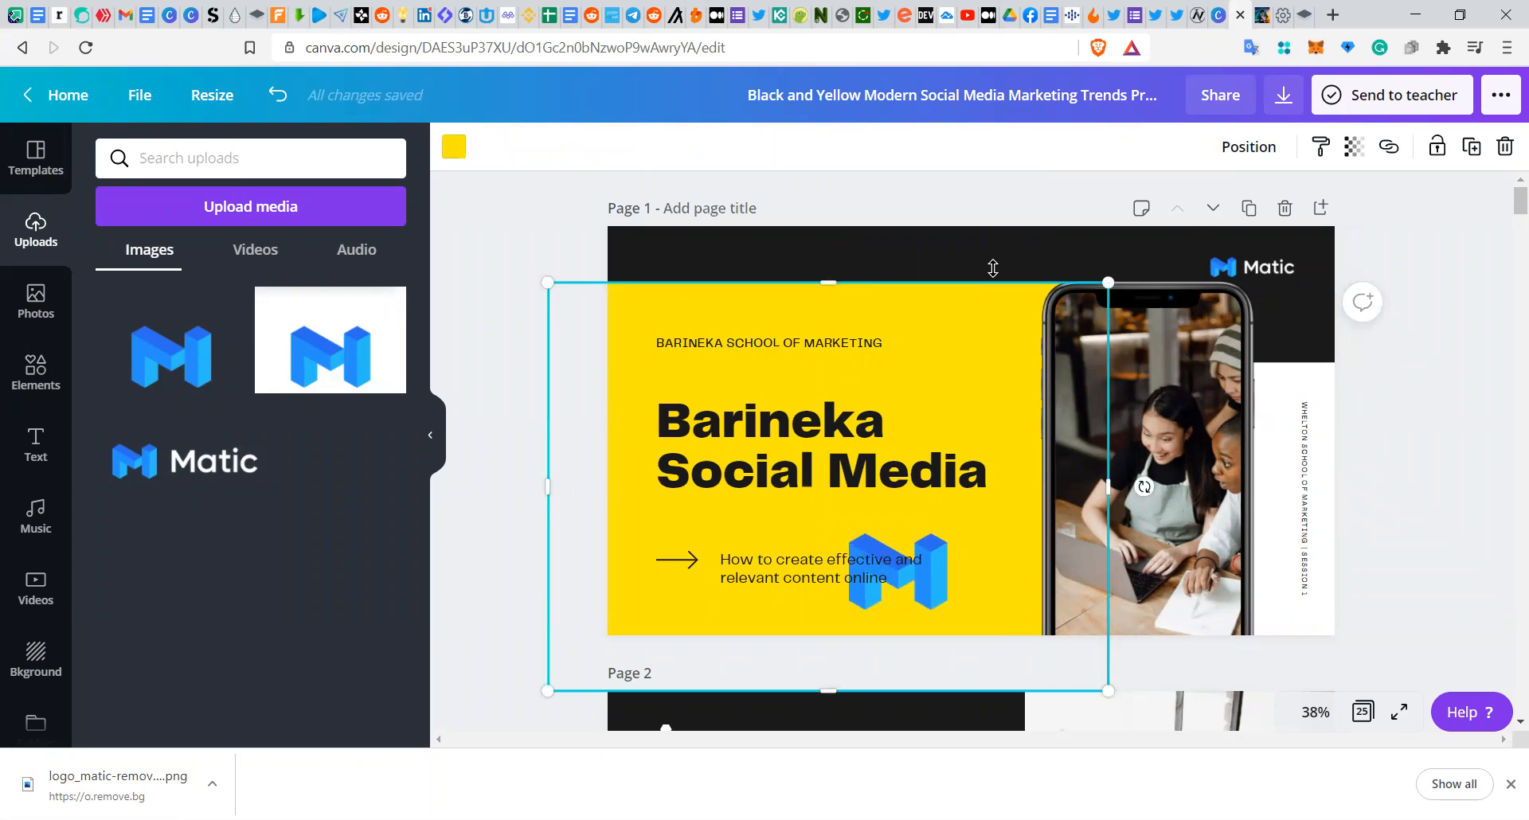
pyautogui.click(992, 267)
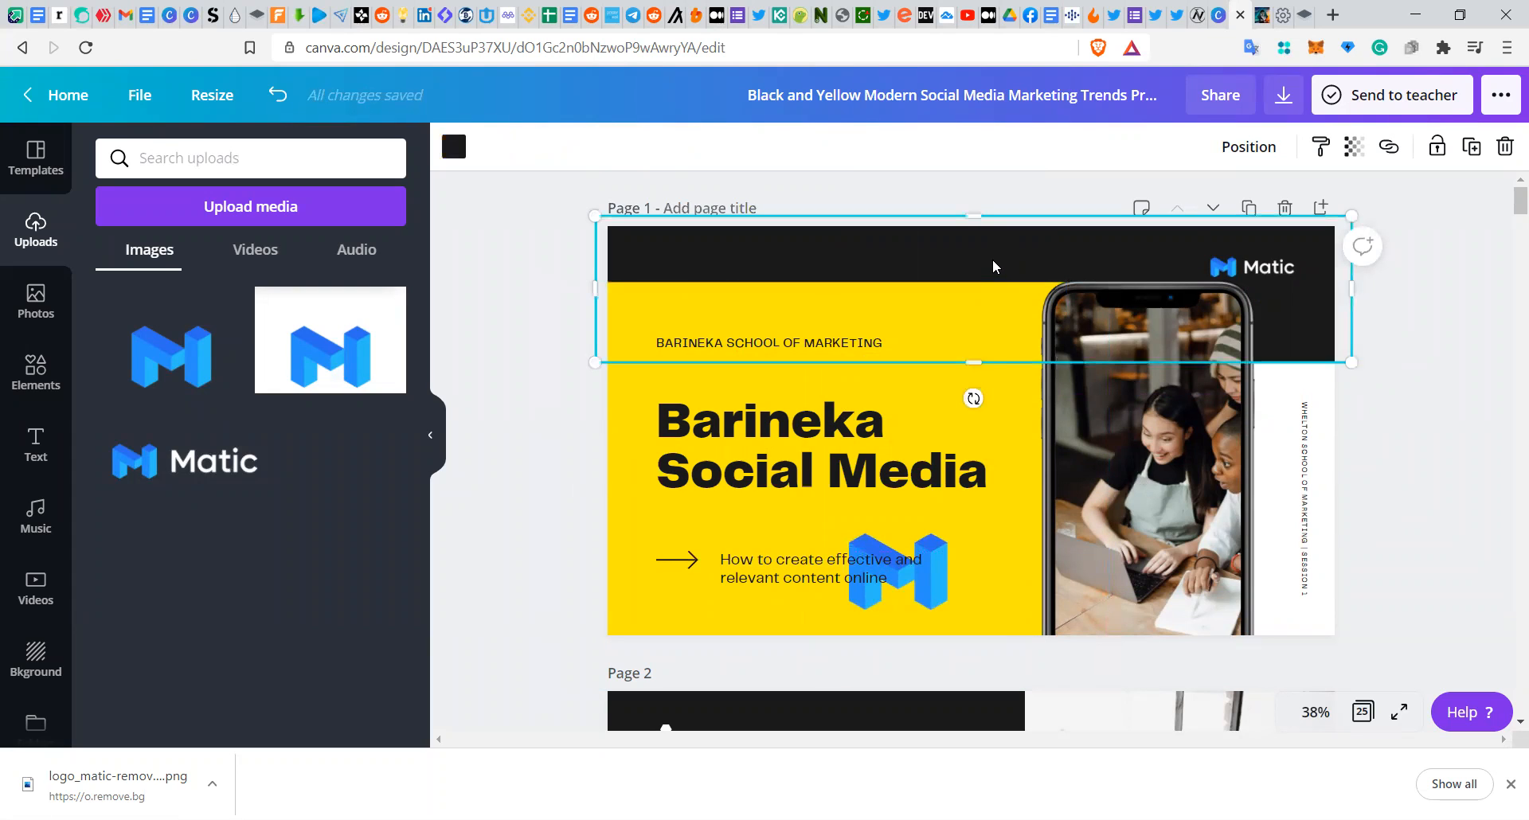
pyautogui.click(454, 147)
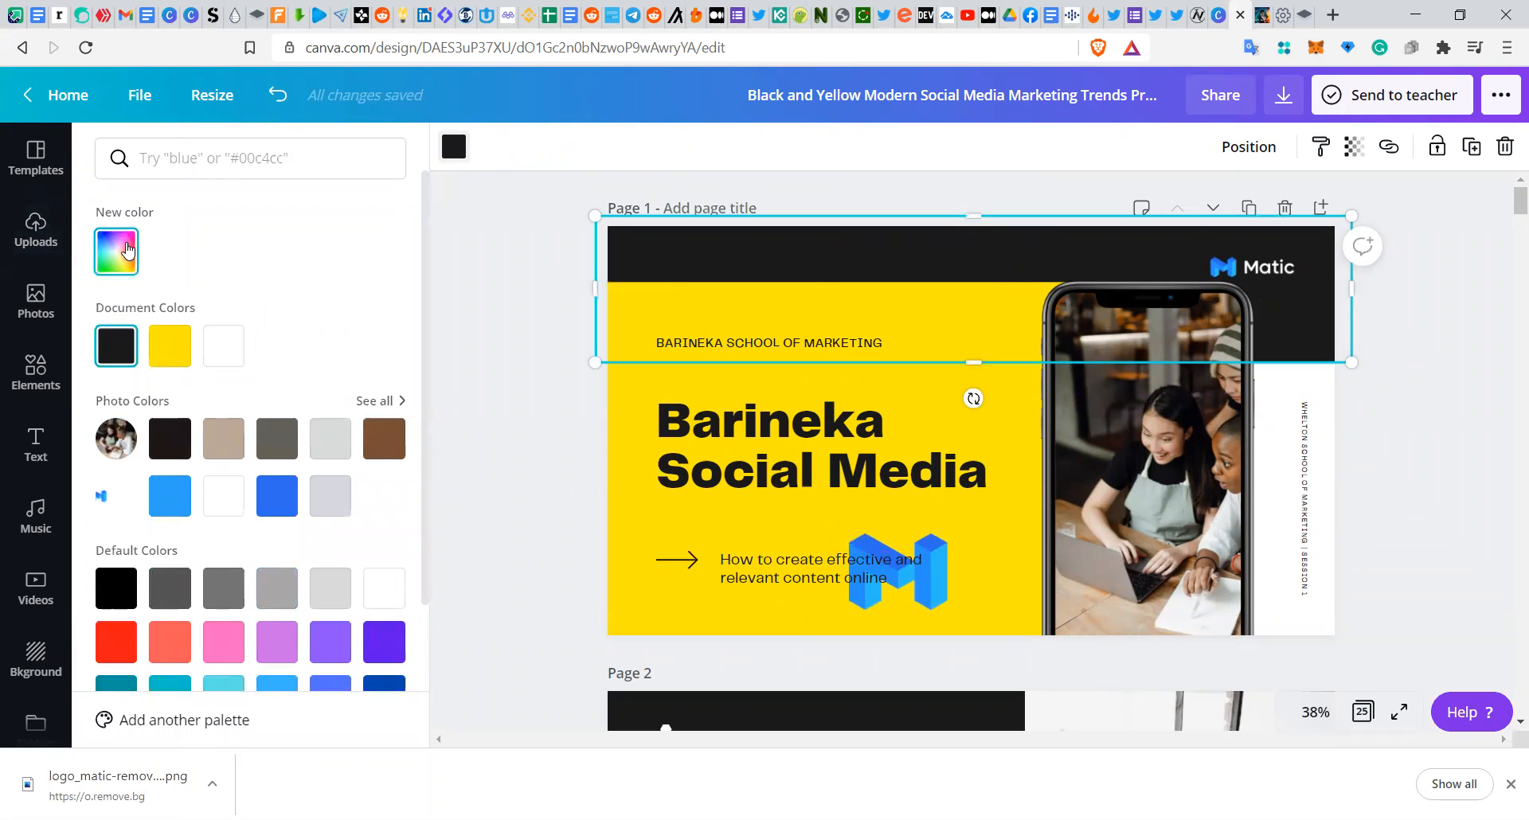
pyautogui.click(126, 250)
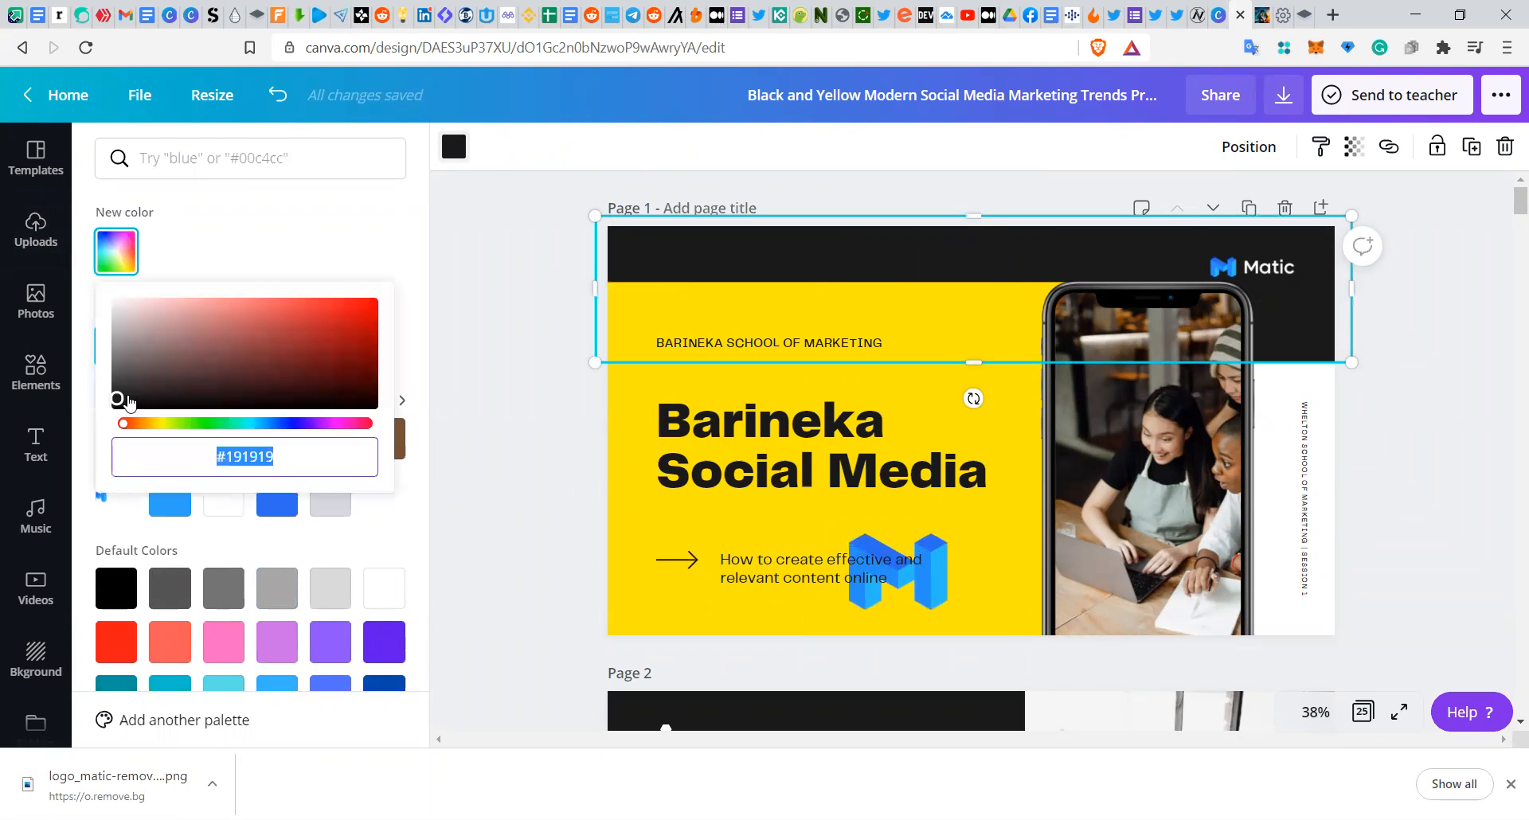
pyautogui.moveTo(117, 398)
pyautogui.mouseDown()
pyautogui.moveTo(239, 393)
pyautogui.moveTo(164, 301)
pyautogui.moveTo(365, 307)
pyautogui.moveTo(206, 368)
pyautogui.moveTo(386, 332)
pyautogui.moveTo(386, 397)
pyautogui.moveTo(380, 338)
pyautogui.moveTo(208, 393)
pyautogui.moveTo(129, 391)
pyautogui.moveTo(126, 342)
pyautogui.moveTo(139, 403)
pyautogui.mouseUp()
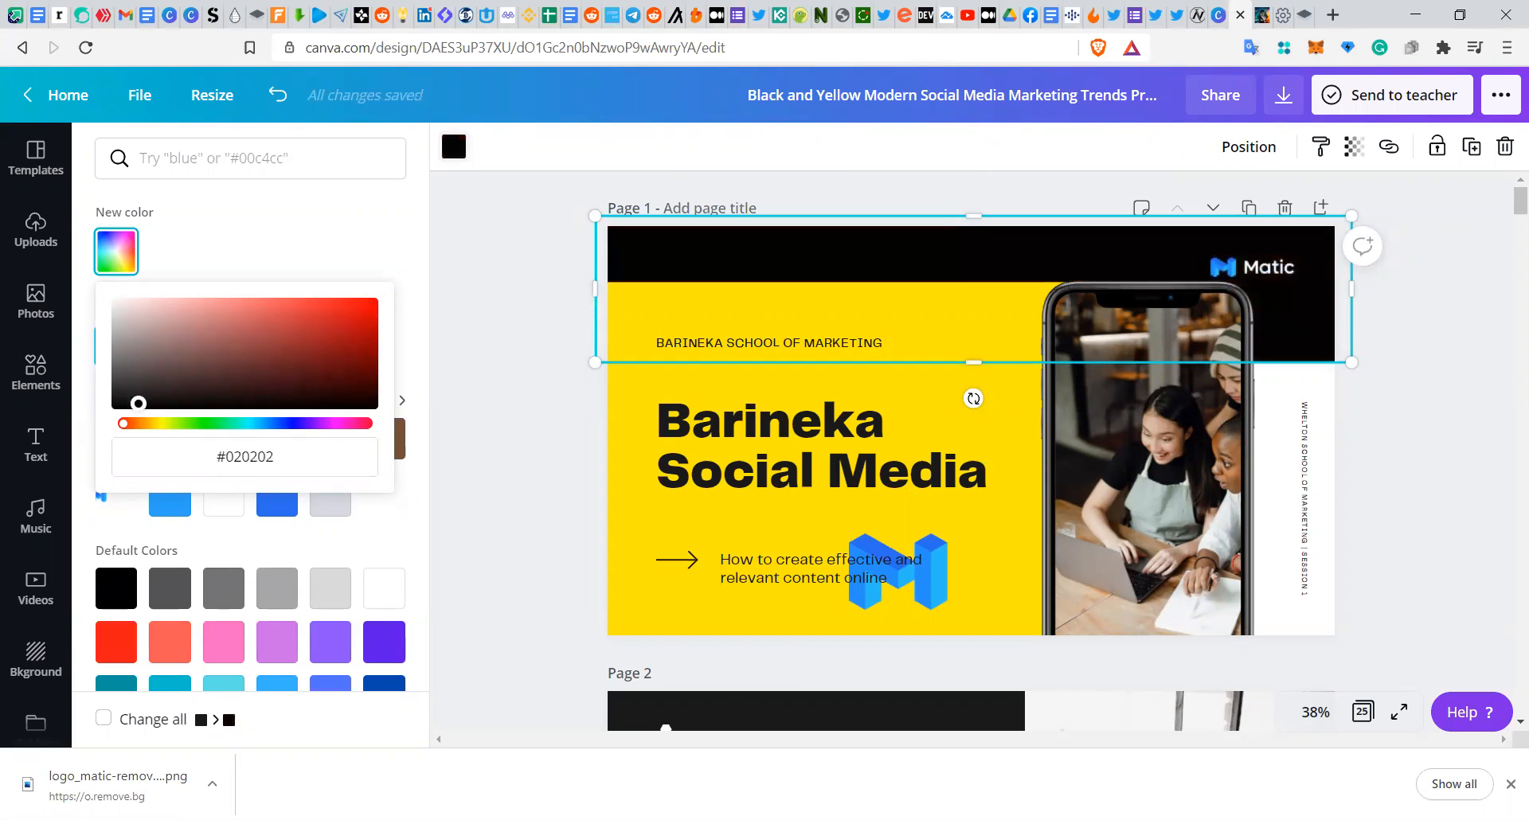
pyautogui.click(644, 414)
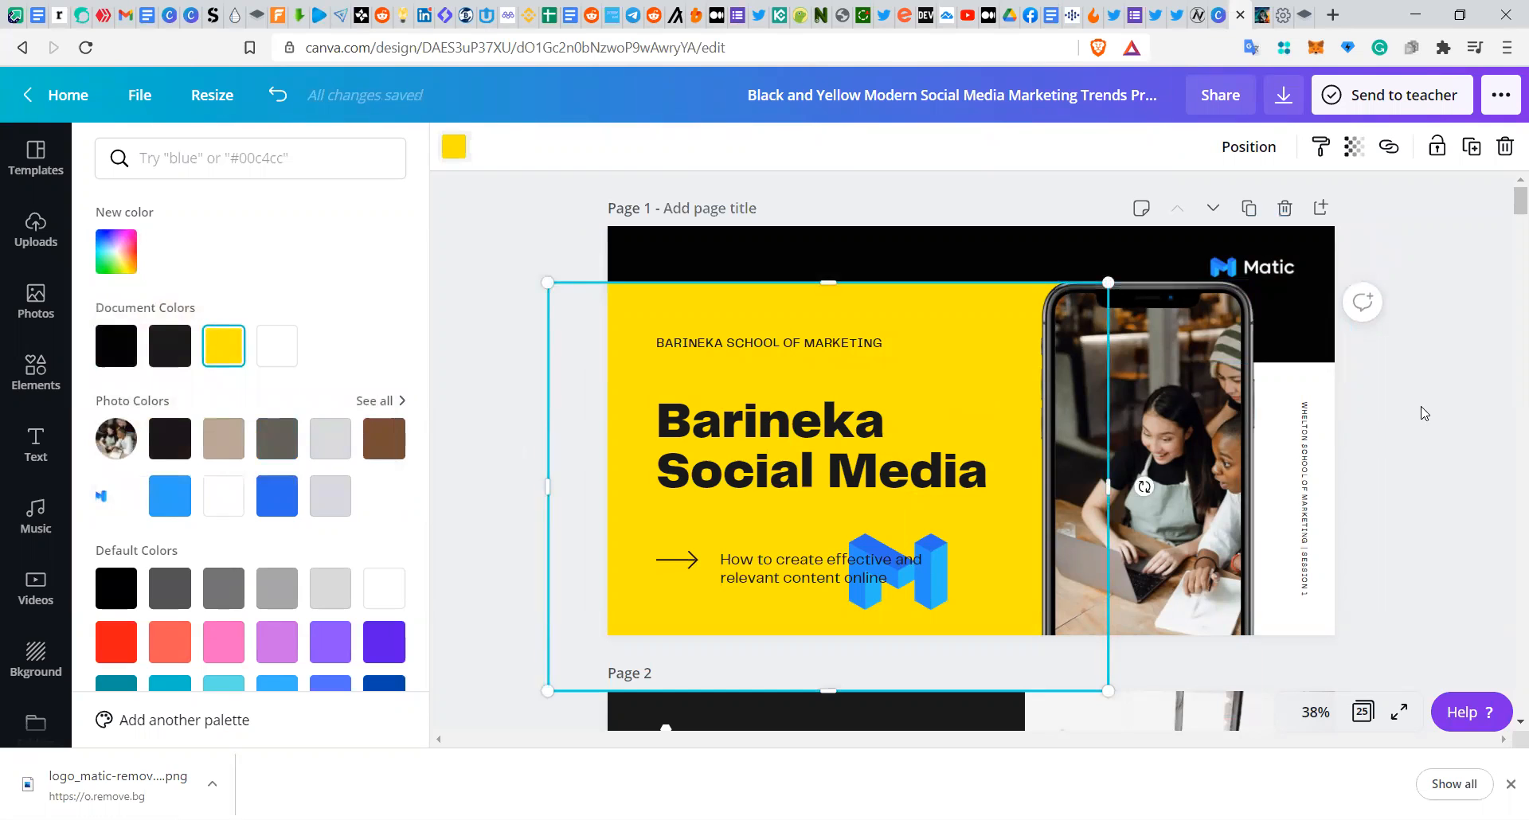
# Step: Select page 1 and try page animations, settling on the Tumble animation
pyautogui.click(1278, 490)
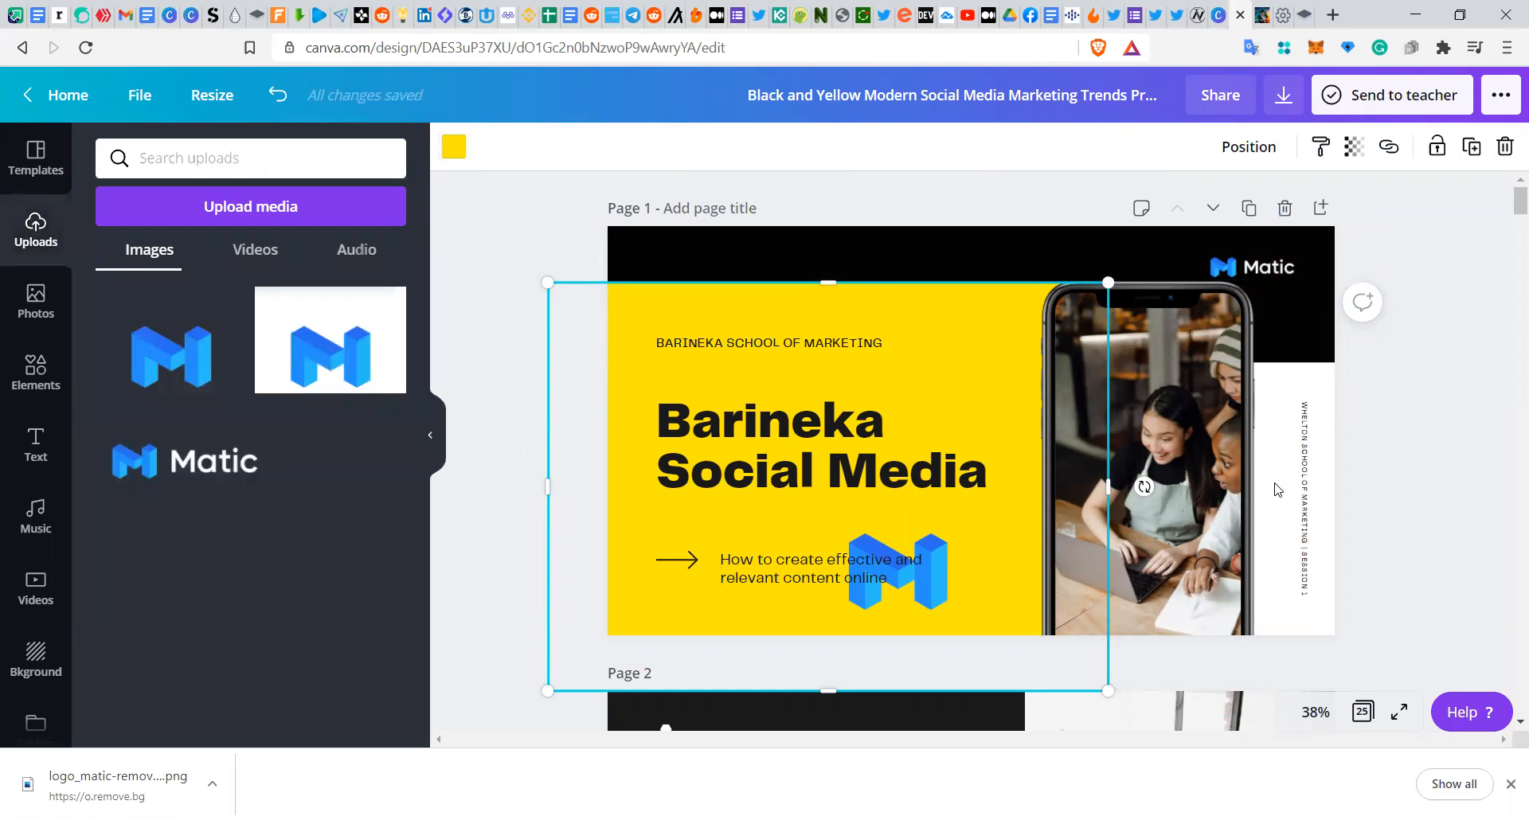
pyautogui.click(1309, 489)
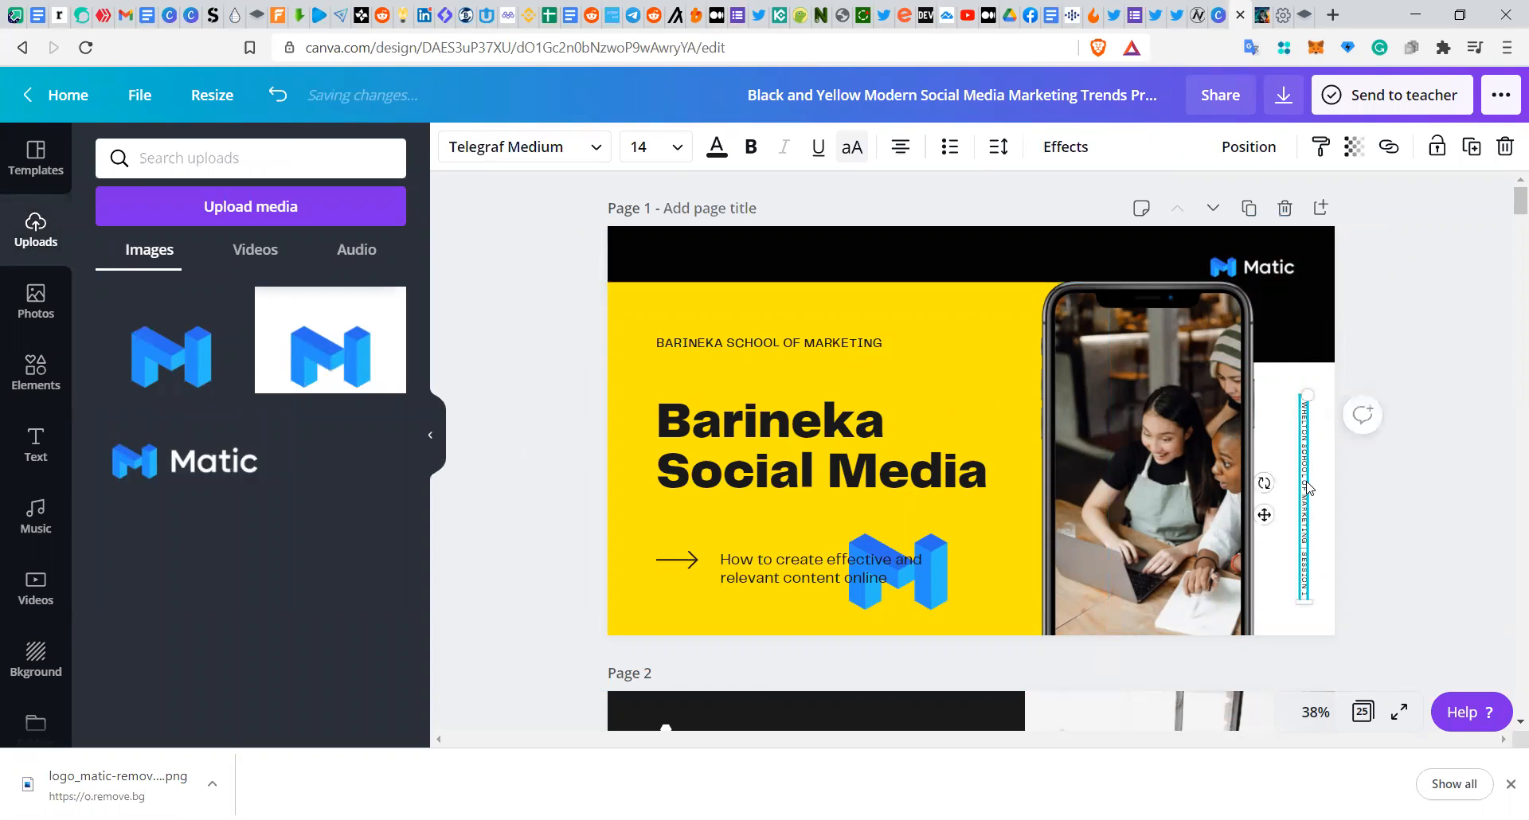
pyautogui.click(1288, 452)
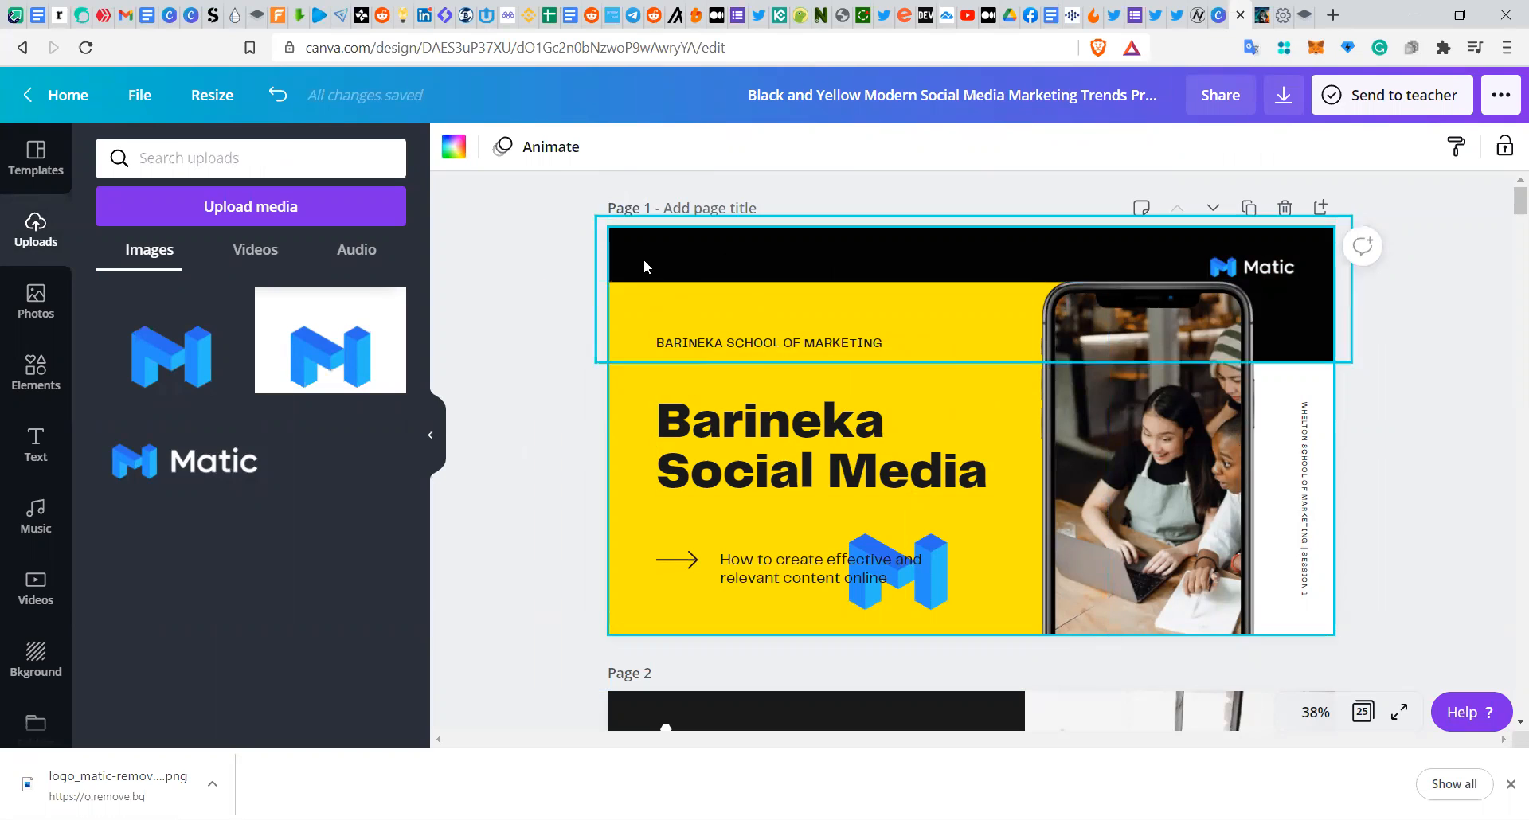
pyautogui.click(548, 149)
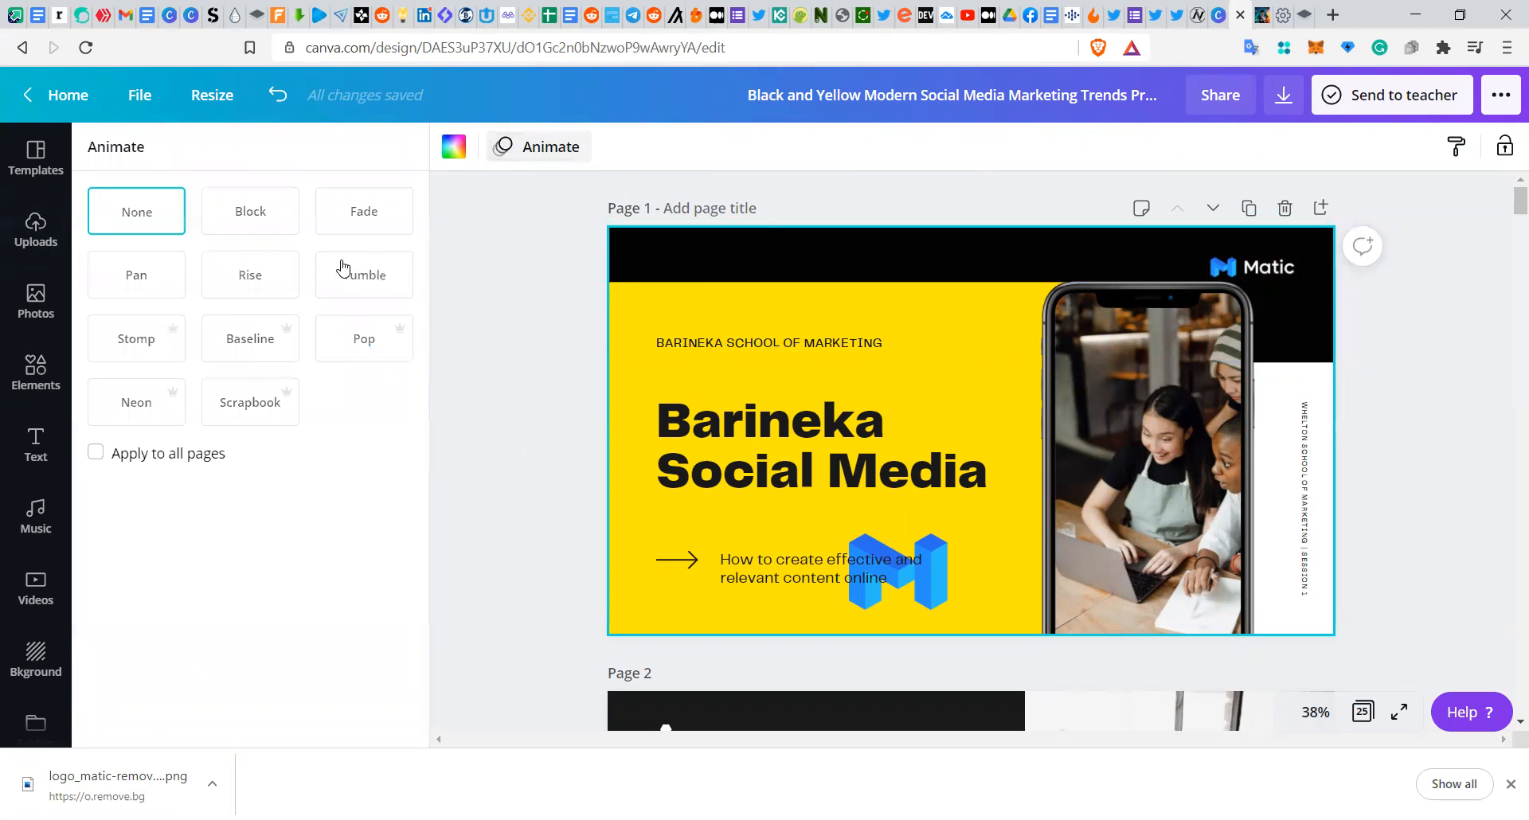
pyautogui.click(255, 223)
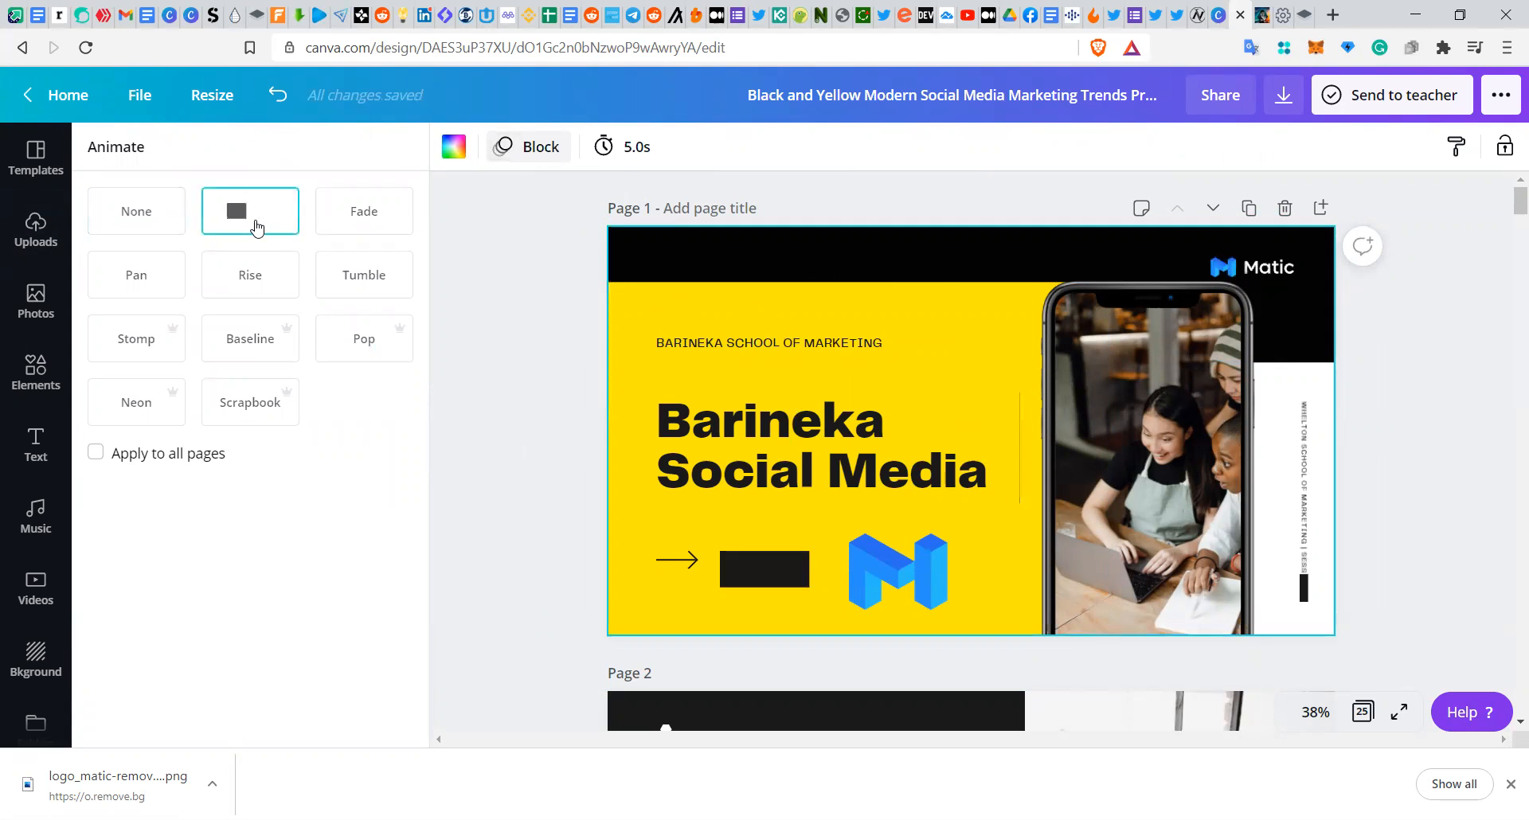
pyautogui.click(364, 212)
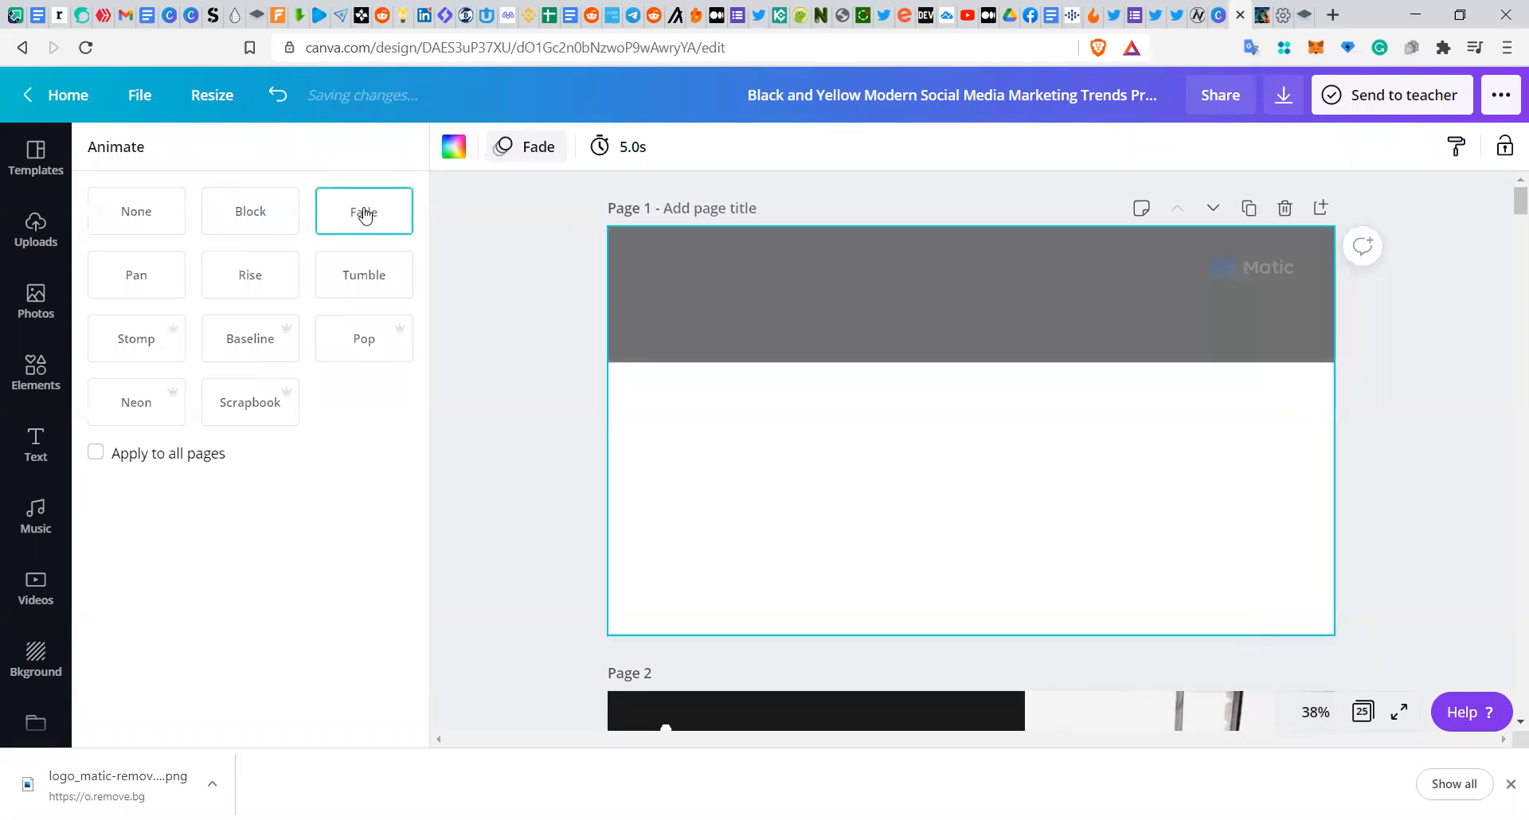
pyautogui.click(254, 295)
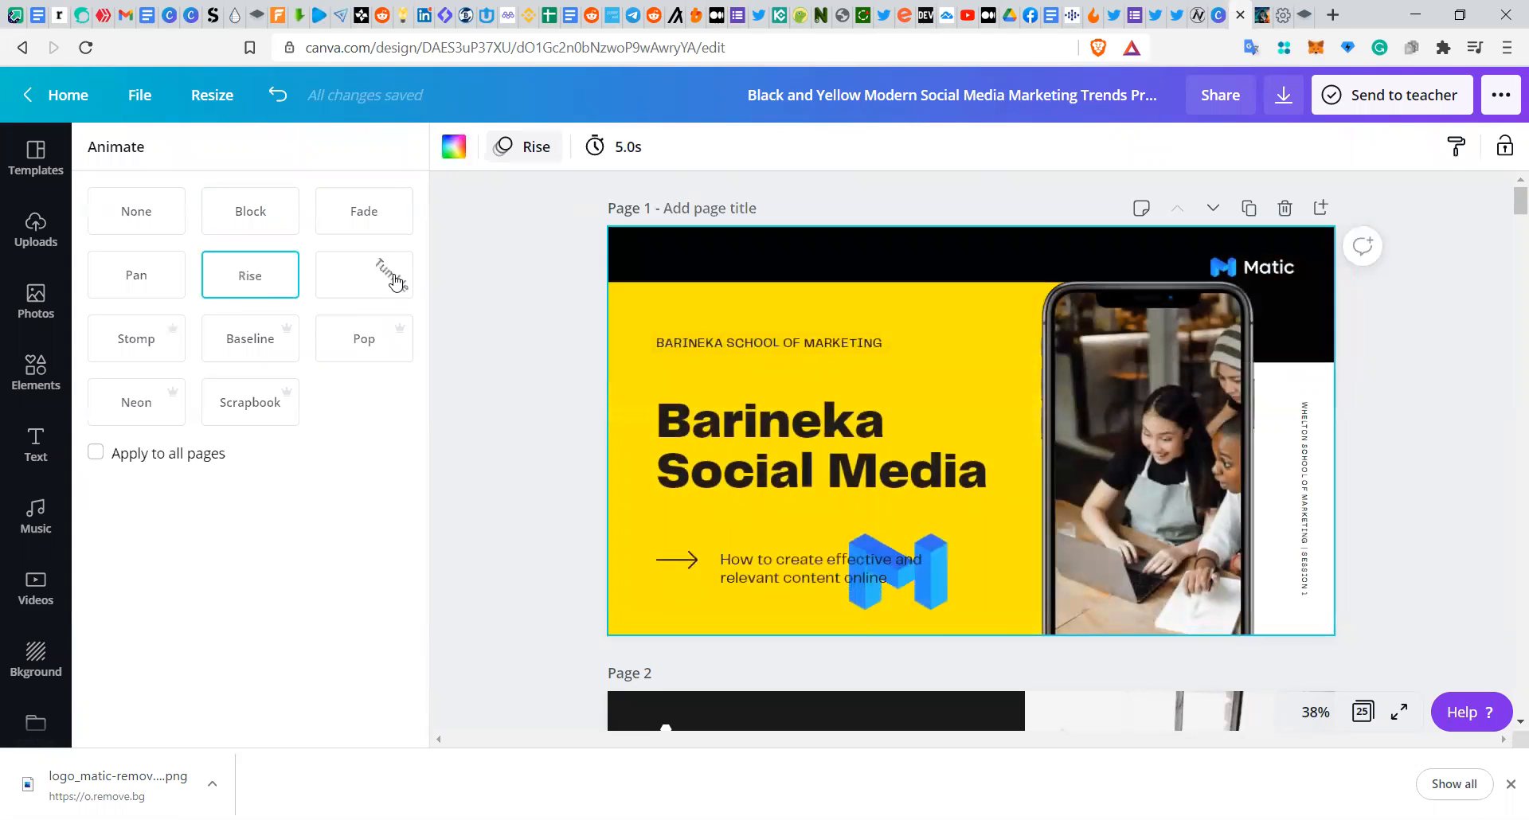
pyautogui.click(394, 280)
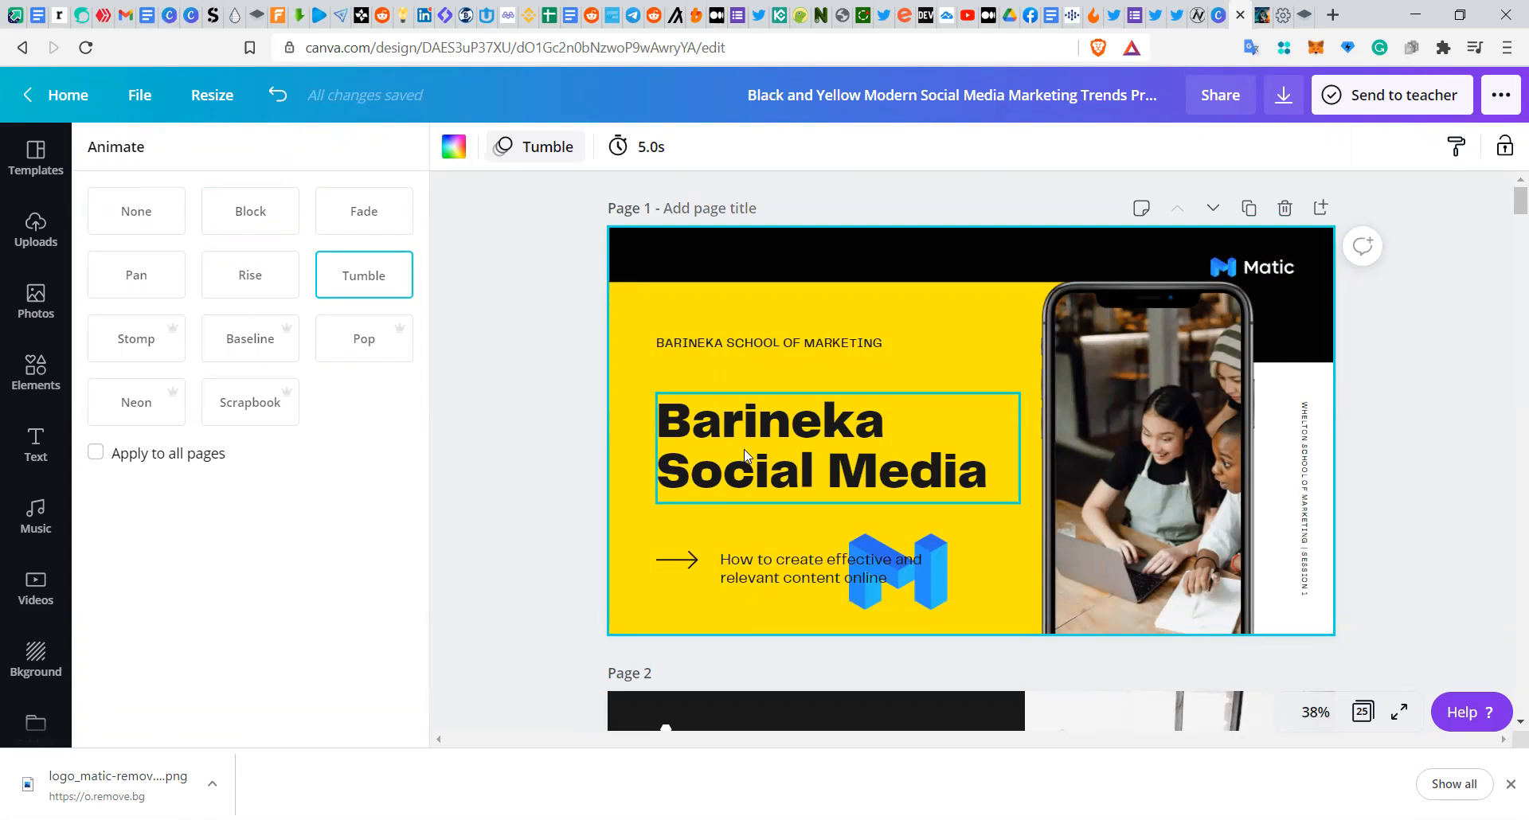
# Step: Search photos for laptop and place the woman-holding-a-laptop photo into the phone screen frame
pyautogui.click(50, 304)
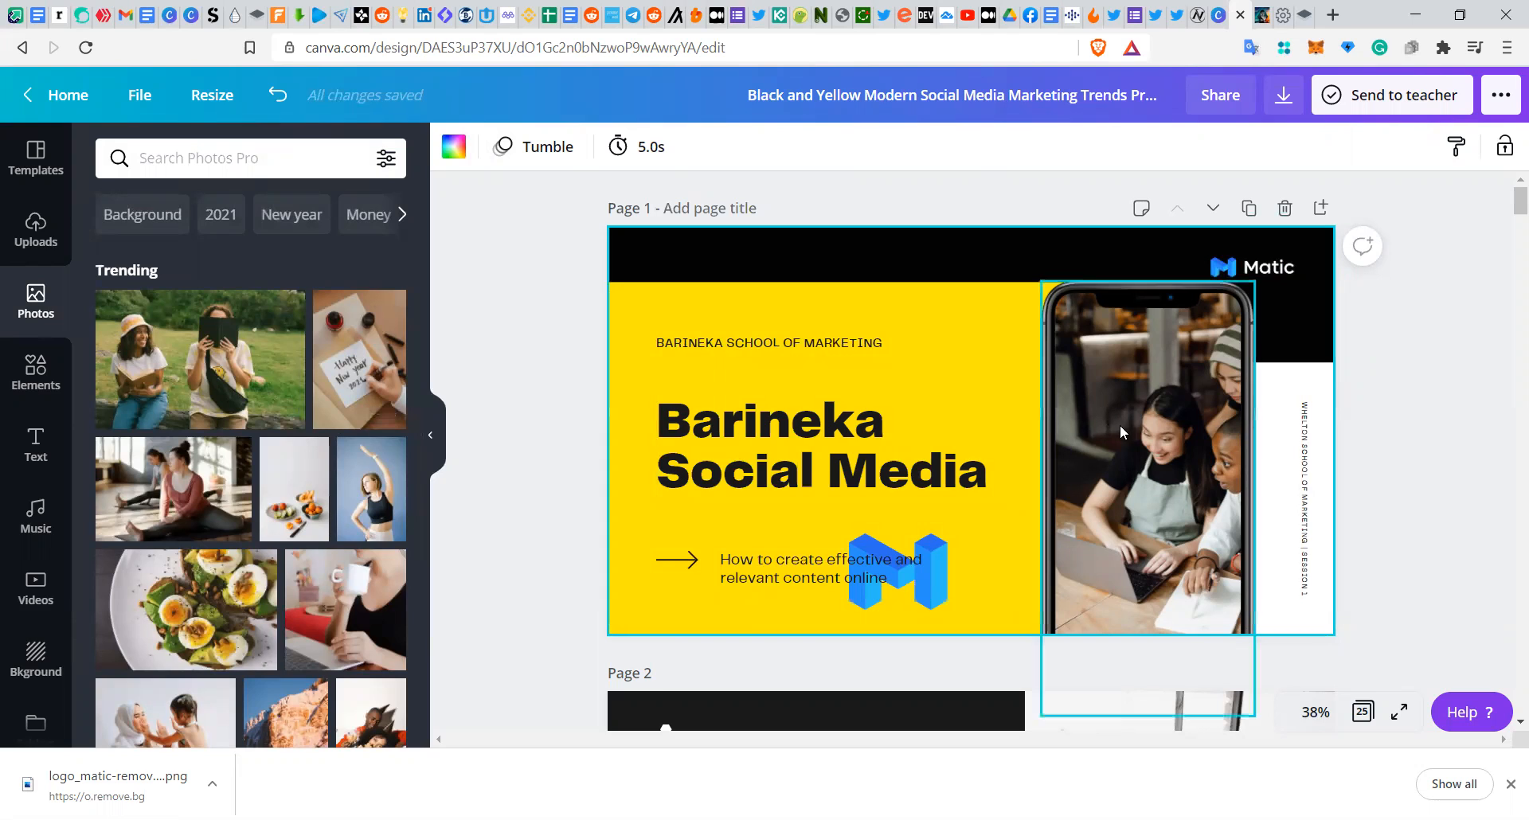
pyautogui.doubleClick(1135, 490)
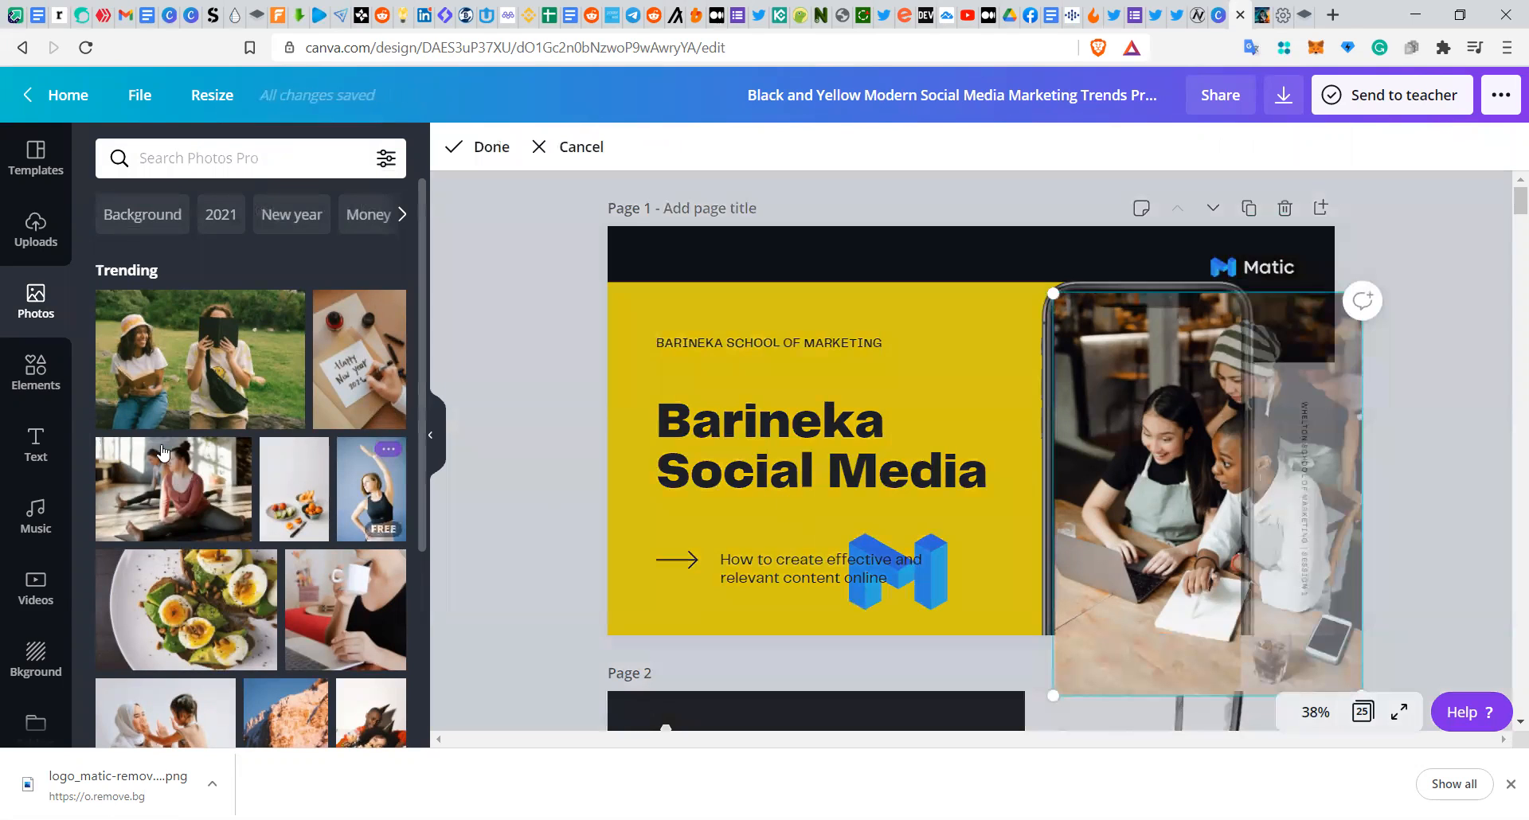
pyautogui.click(192, 156)
pyautogui.write('laptop')
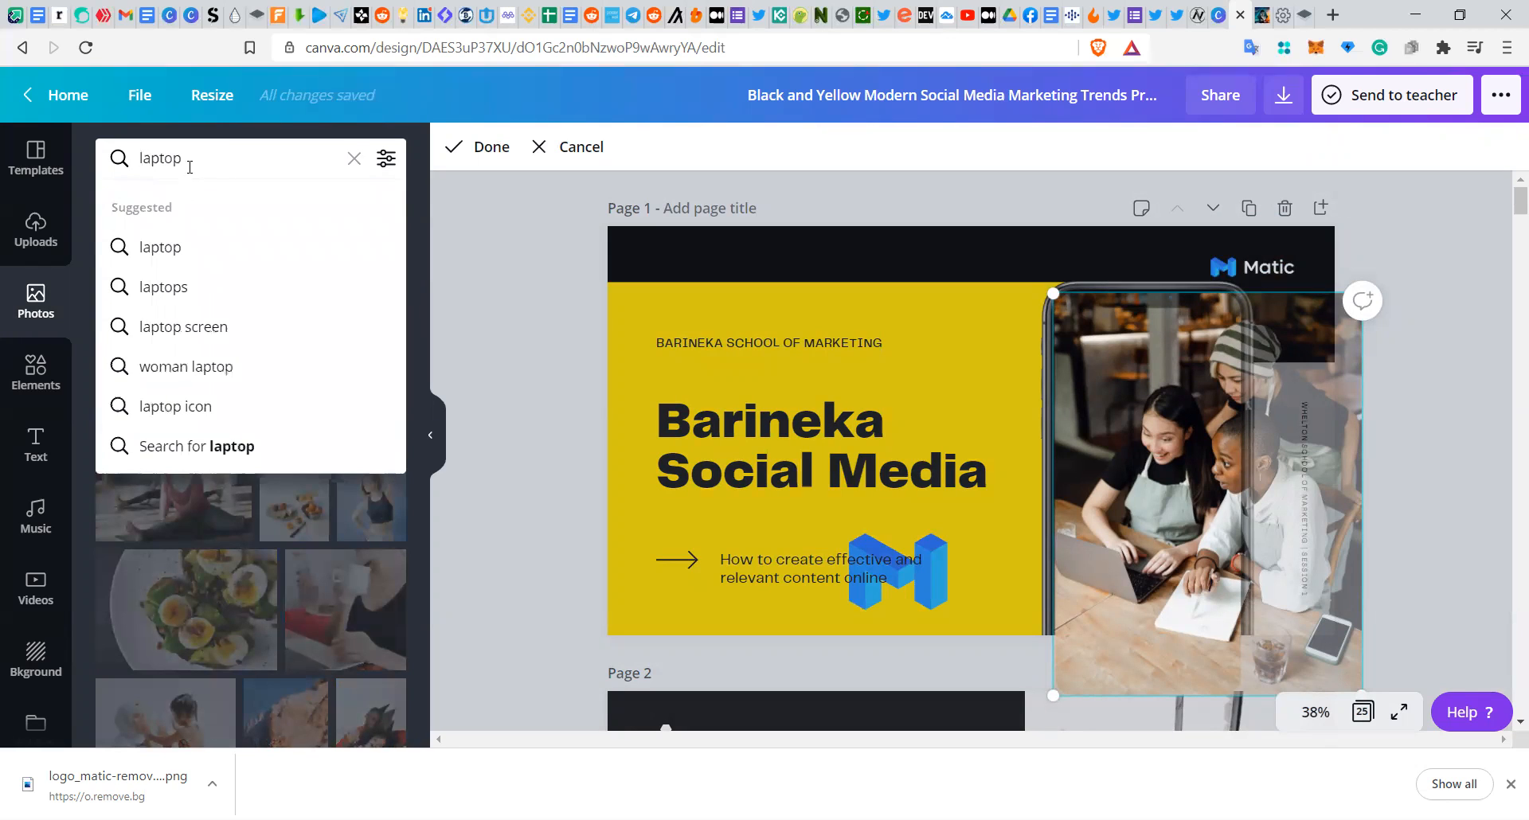
pyautogui.click(167, 248)
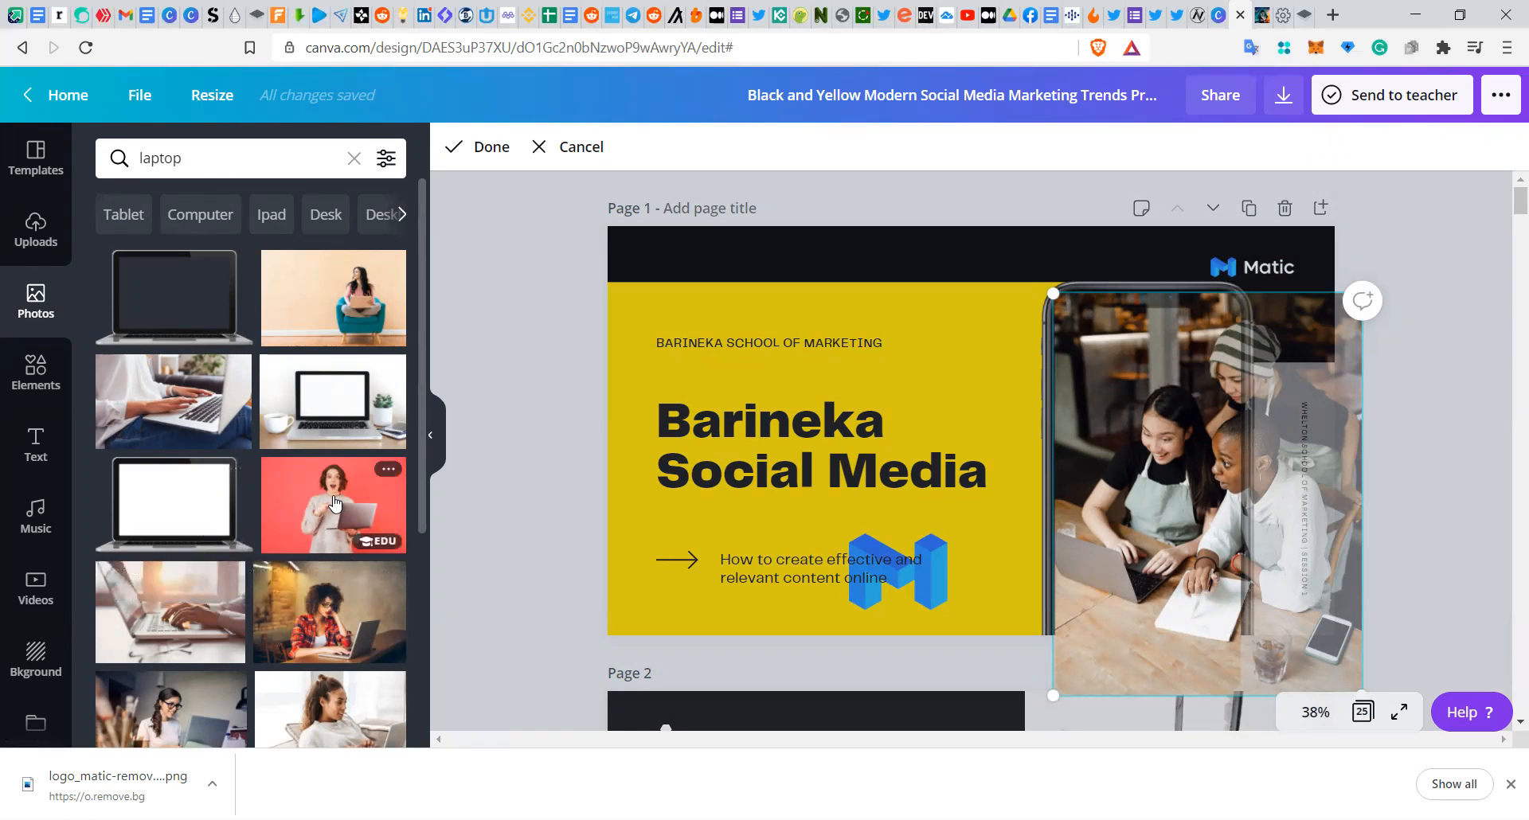
pyautogui.moveTo(335, 503); pyautogui.dragTo(786, 388)
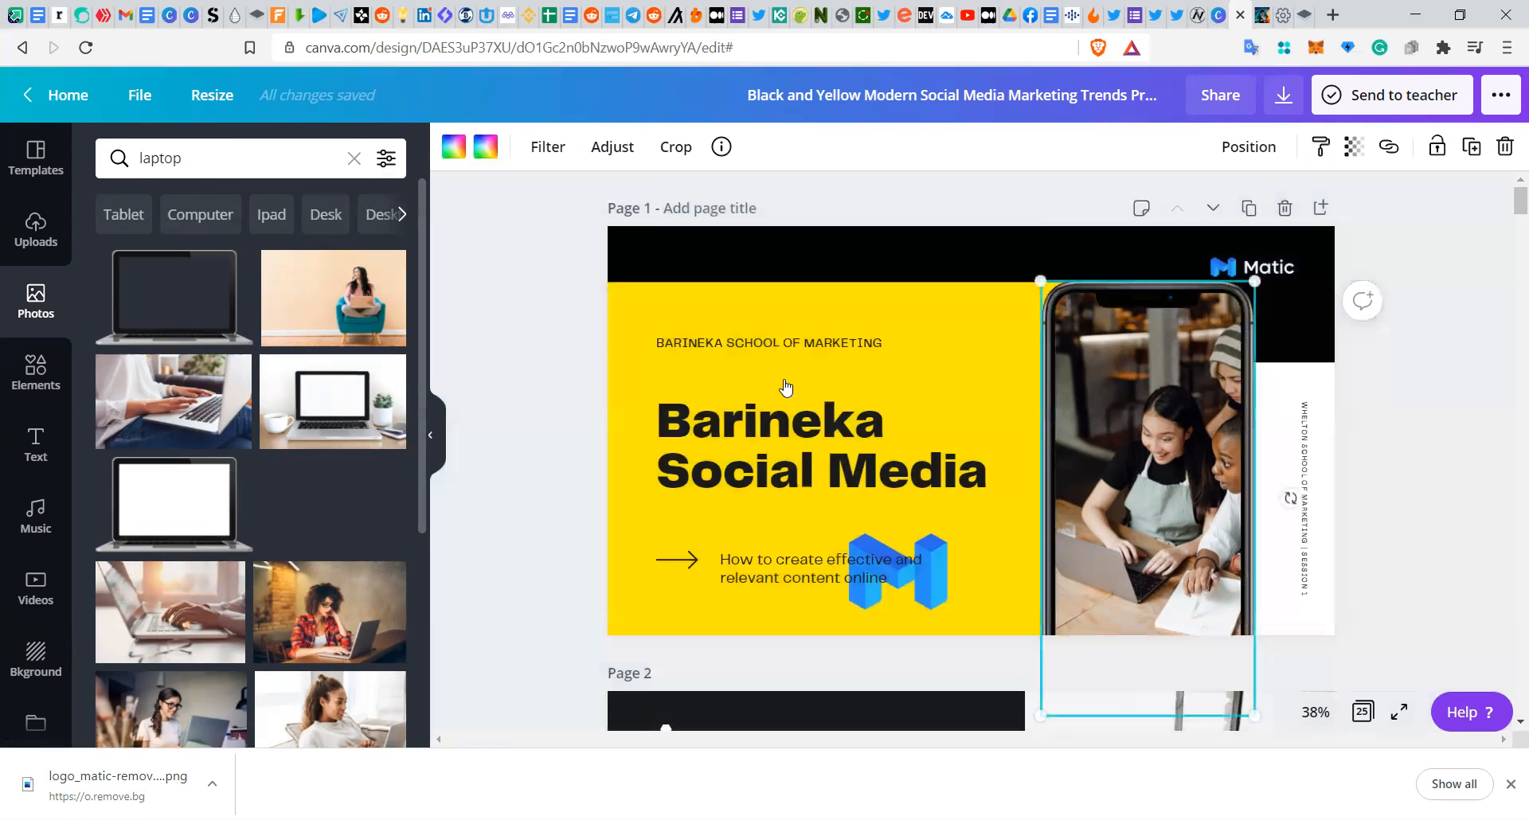
pyautogui.moveTo(1115, 431); pyautogui.dragTo(1099, 418)
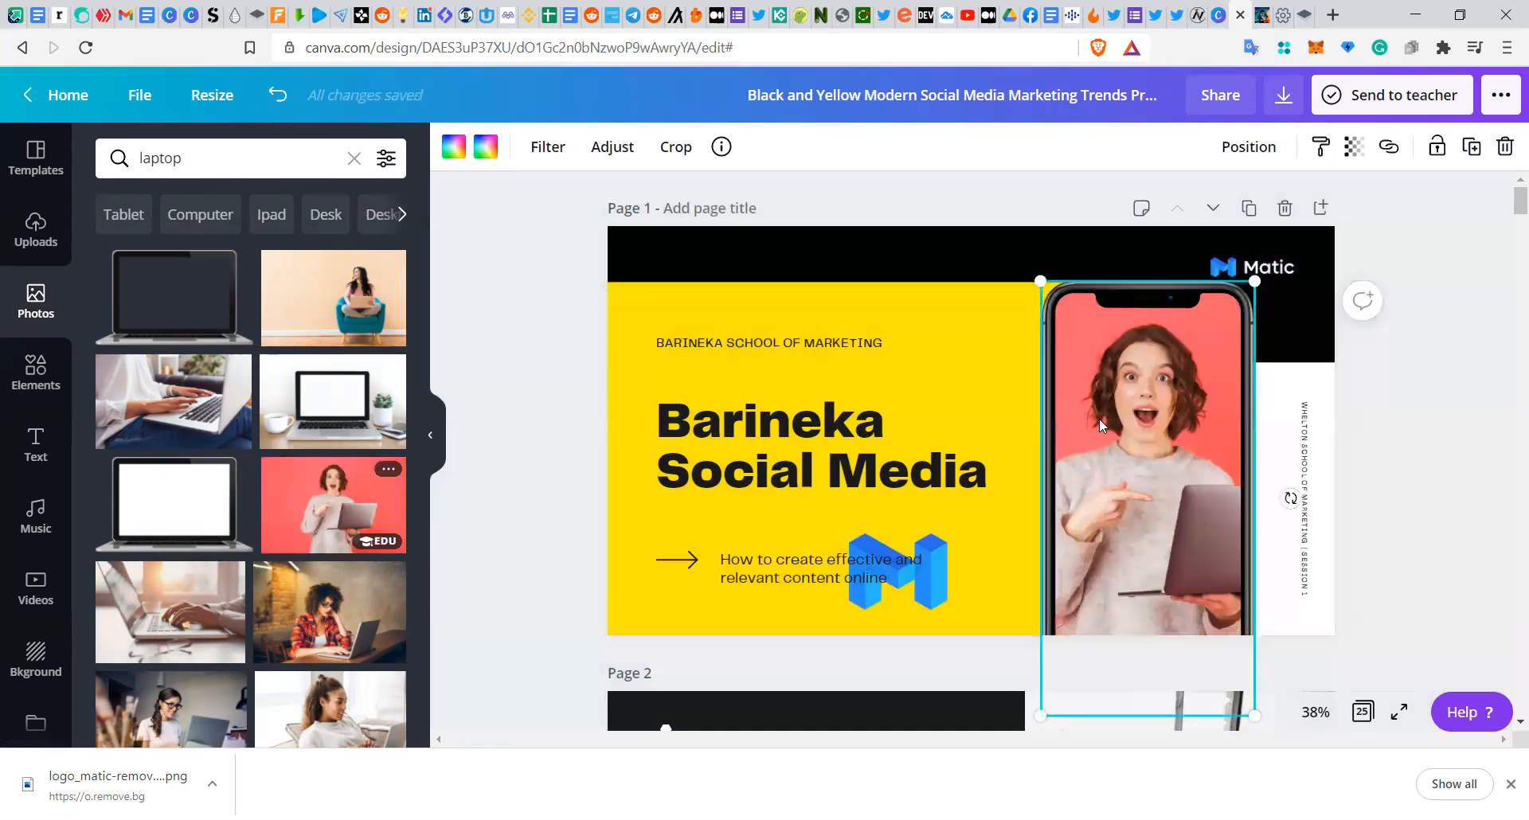
# Step: Reposition the new photo inside the phone frame so the woman and laptop are centered
pyautogui.doubleClick(1167, 474)
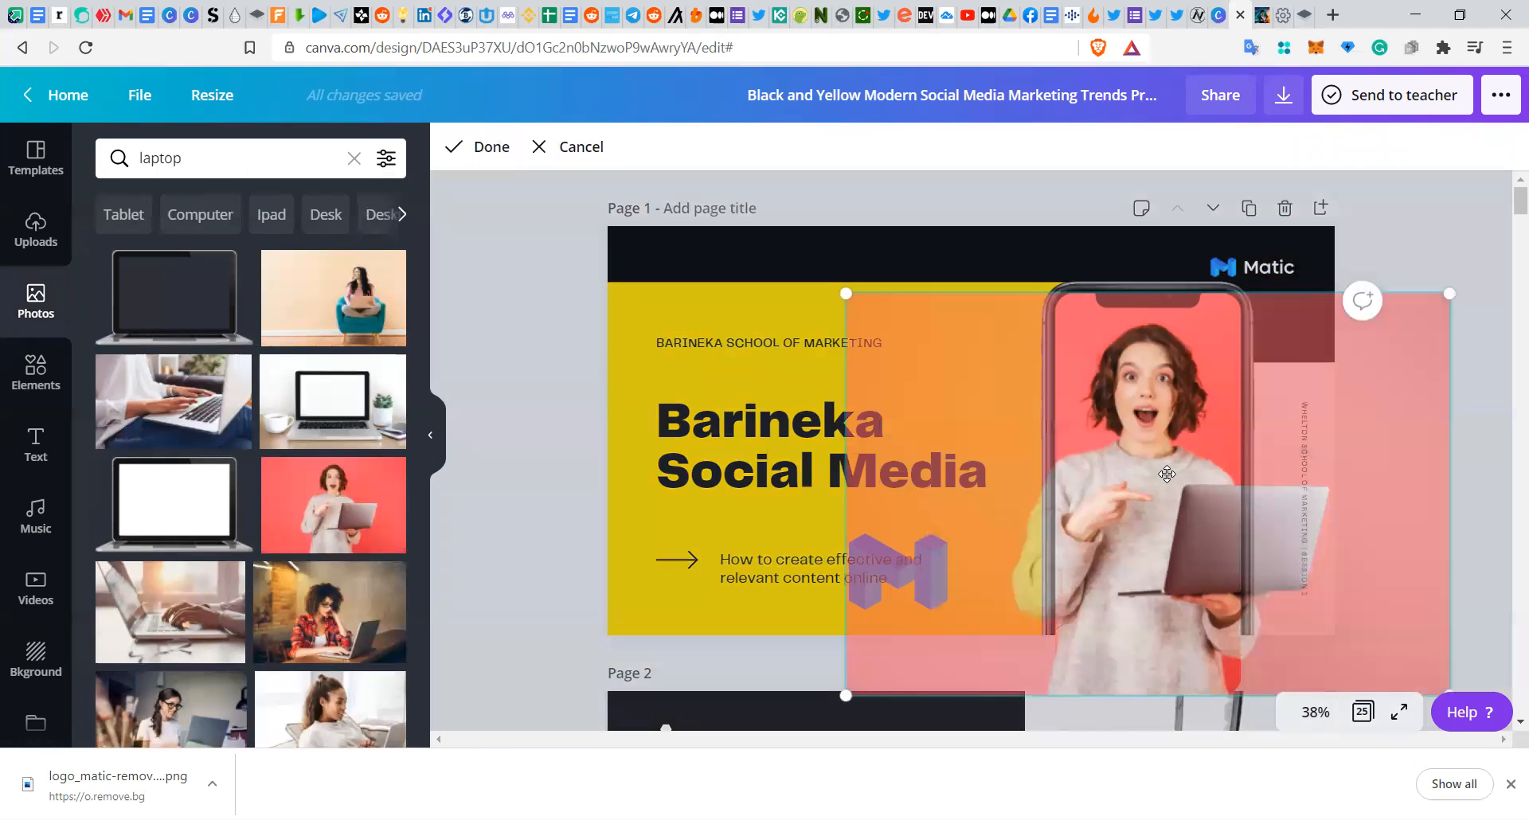
pyautogui.doubleClick(1166, 474)
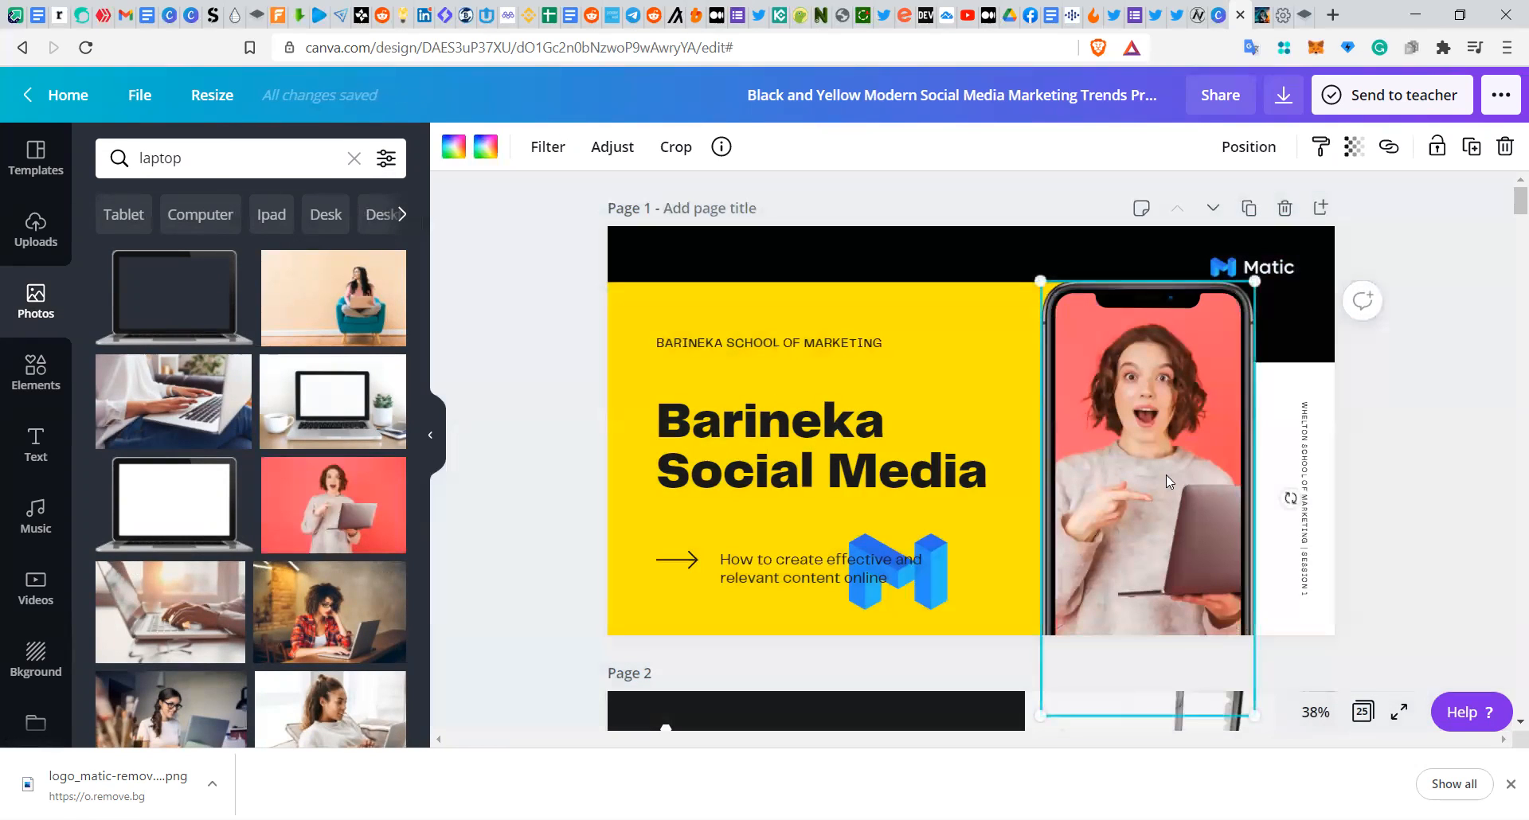
pyautogui.doubleClick(1166, 474)
pyautogui.moveTo(1166, 475); pyautogui.dragTo(1119, 492)
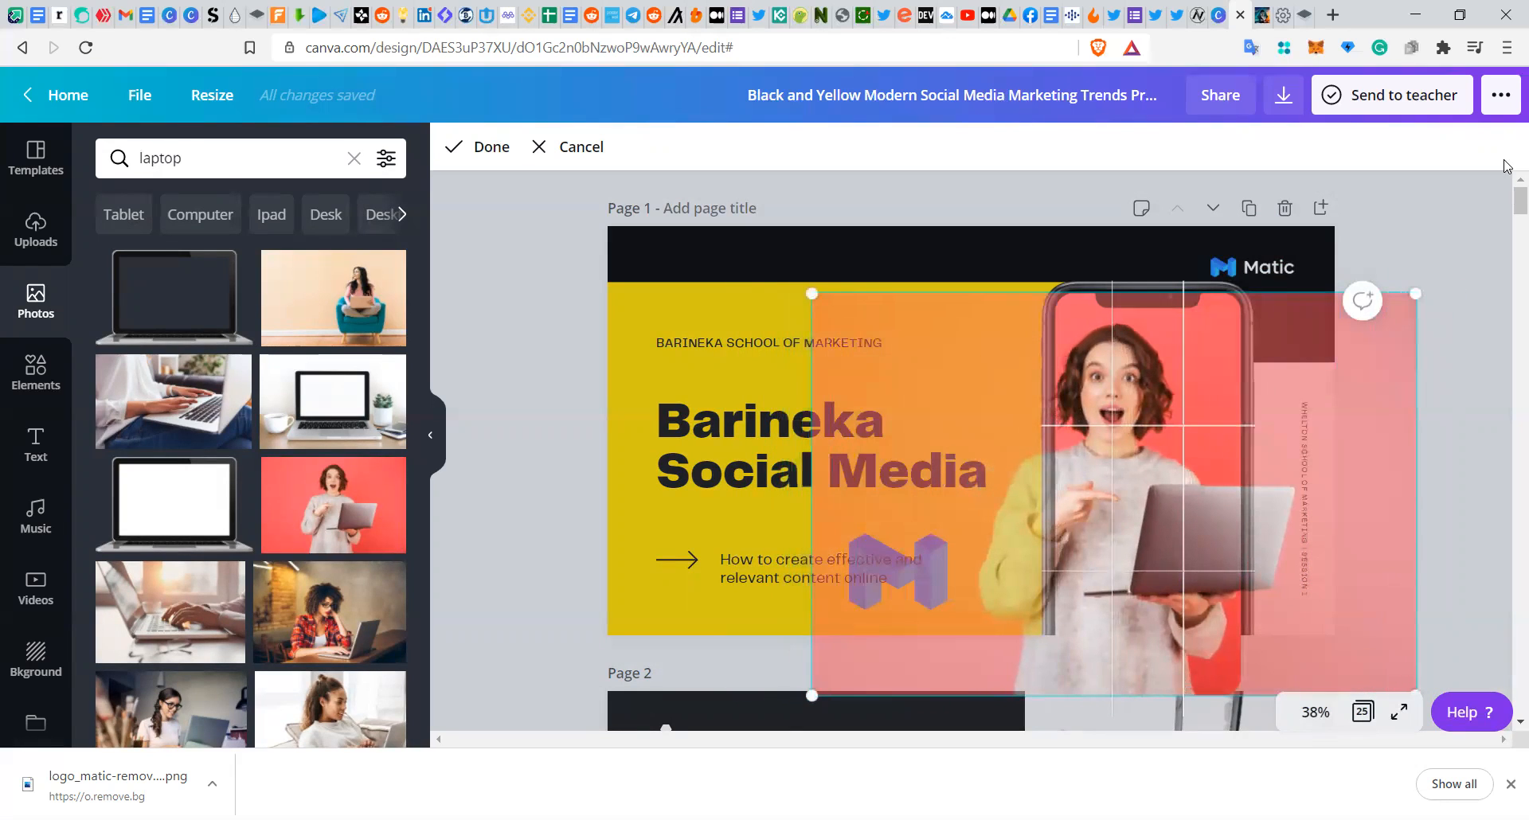
pyautogui.click(1394, 264)
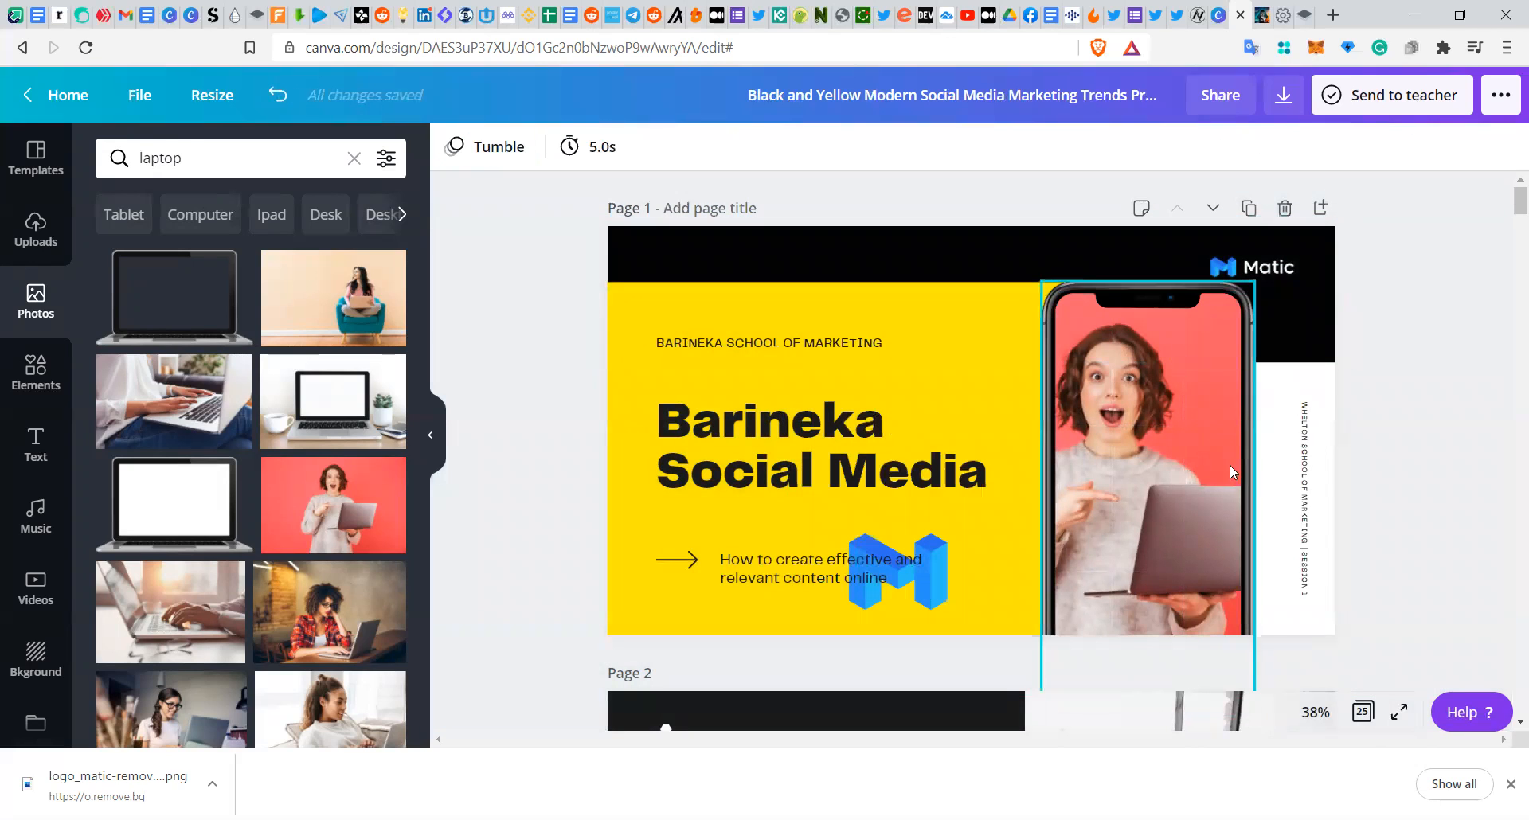
pyautogui.click(1303, 475)
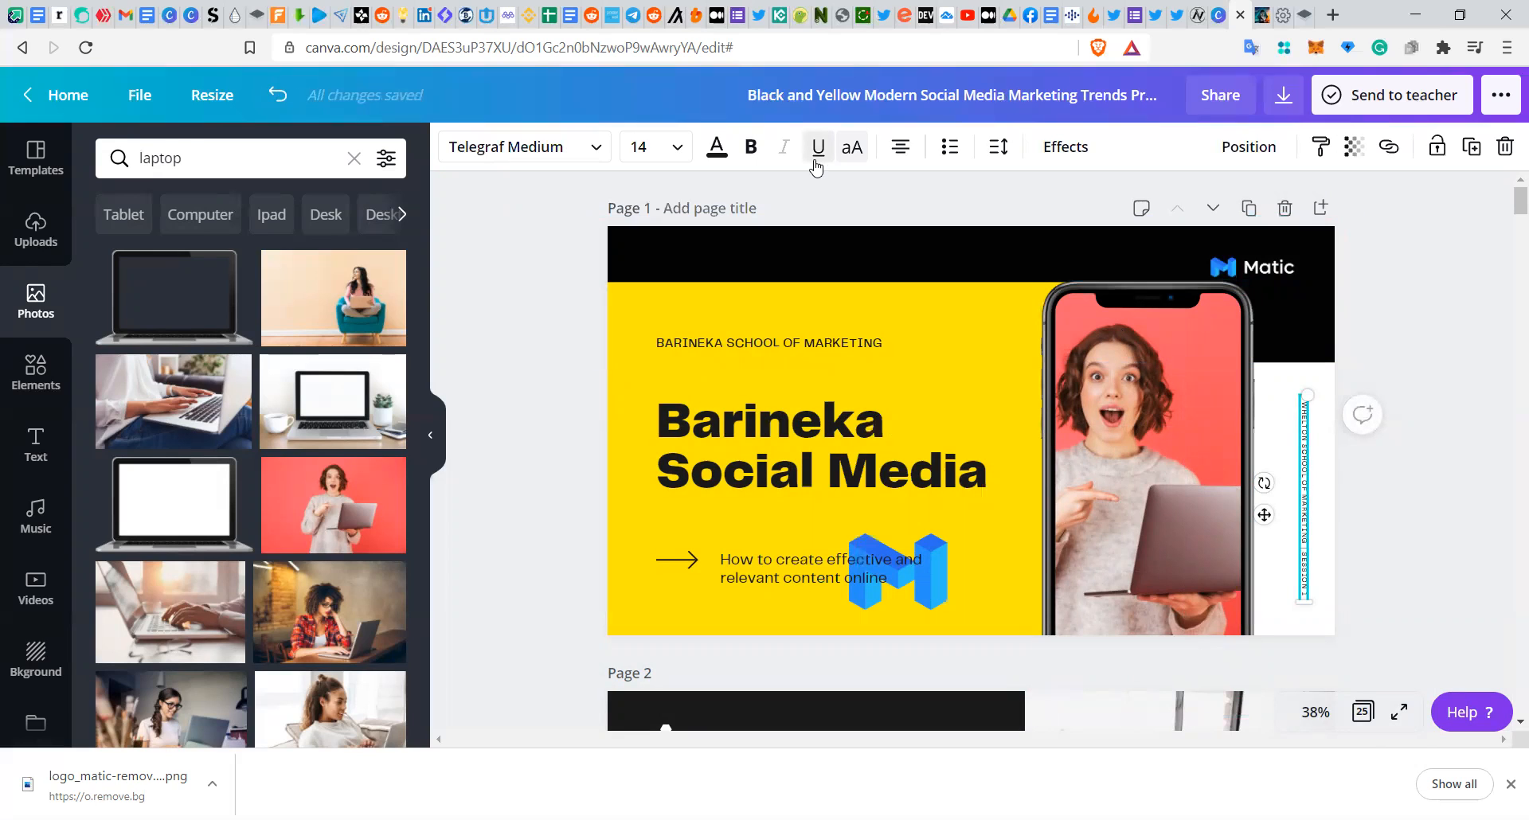
pyautogui.click(532, 151)
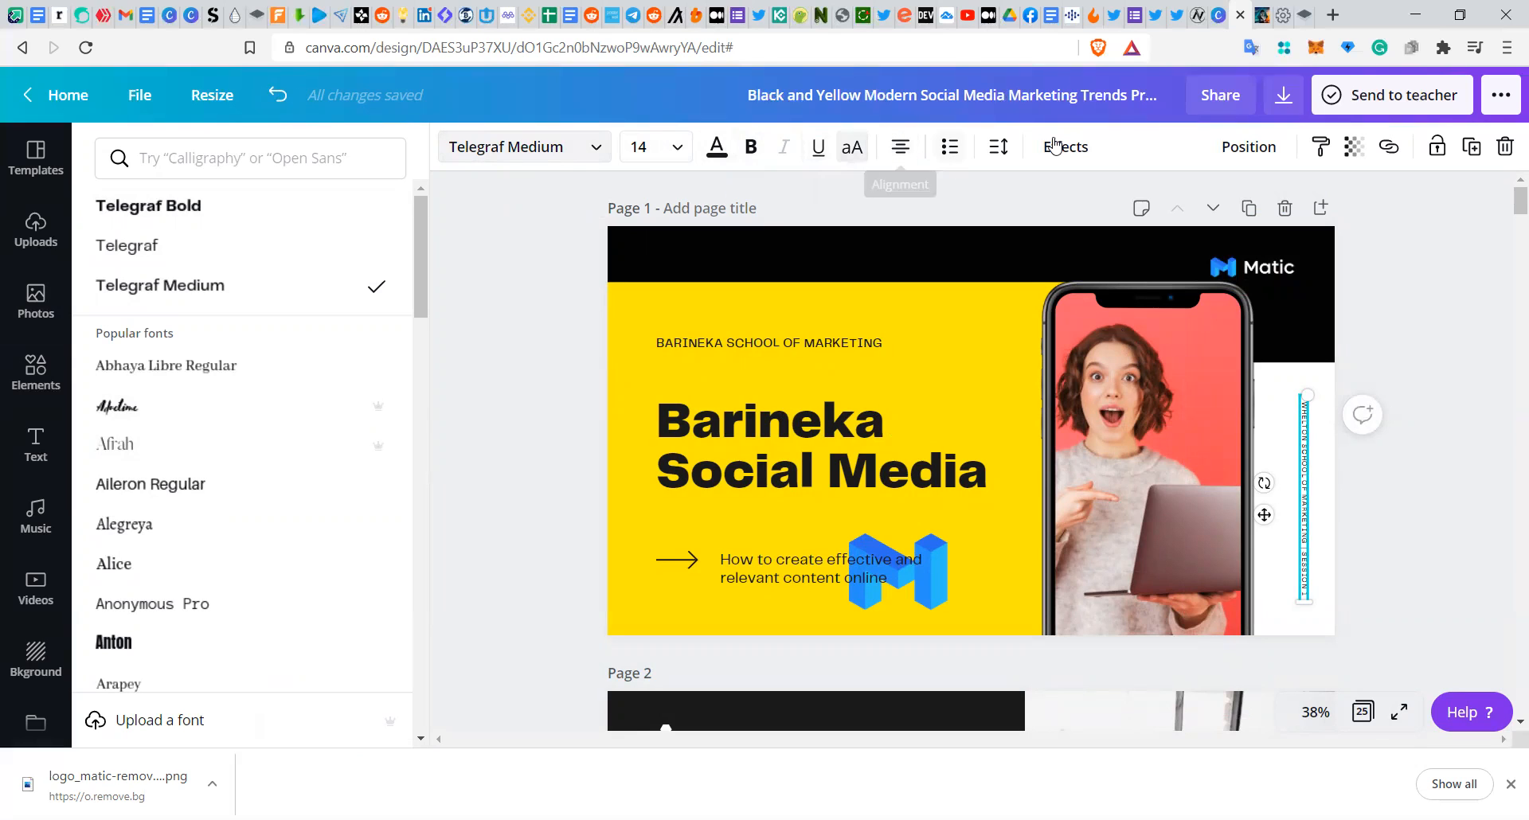
pyautogui.click(944, 206)
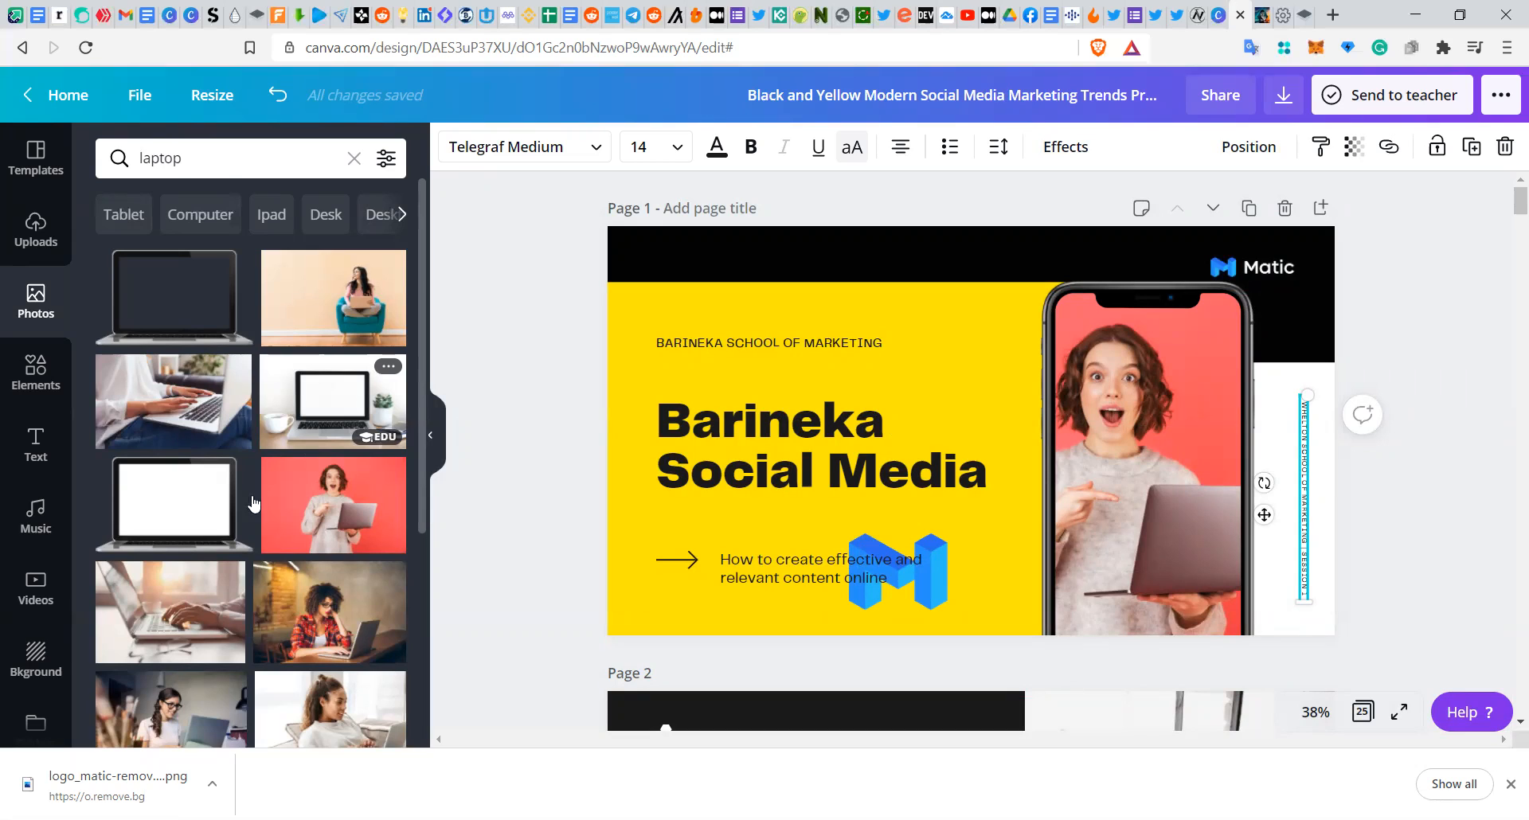
# Step: Browse the music, text and video libraries, previewing the Video Game Blockbuster track
pyautogui.click(42, 532)
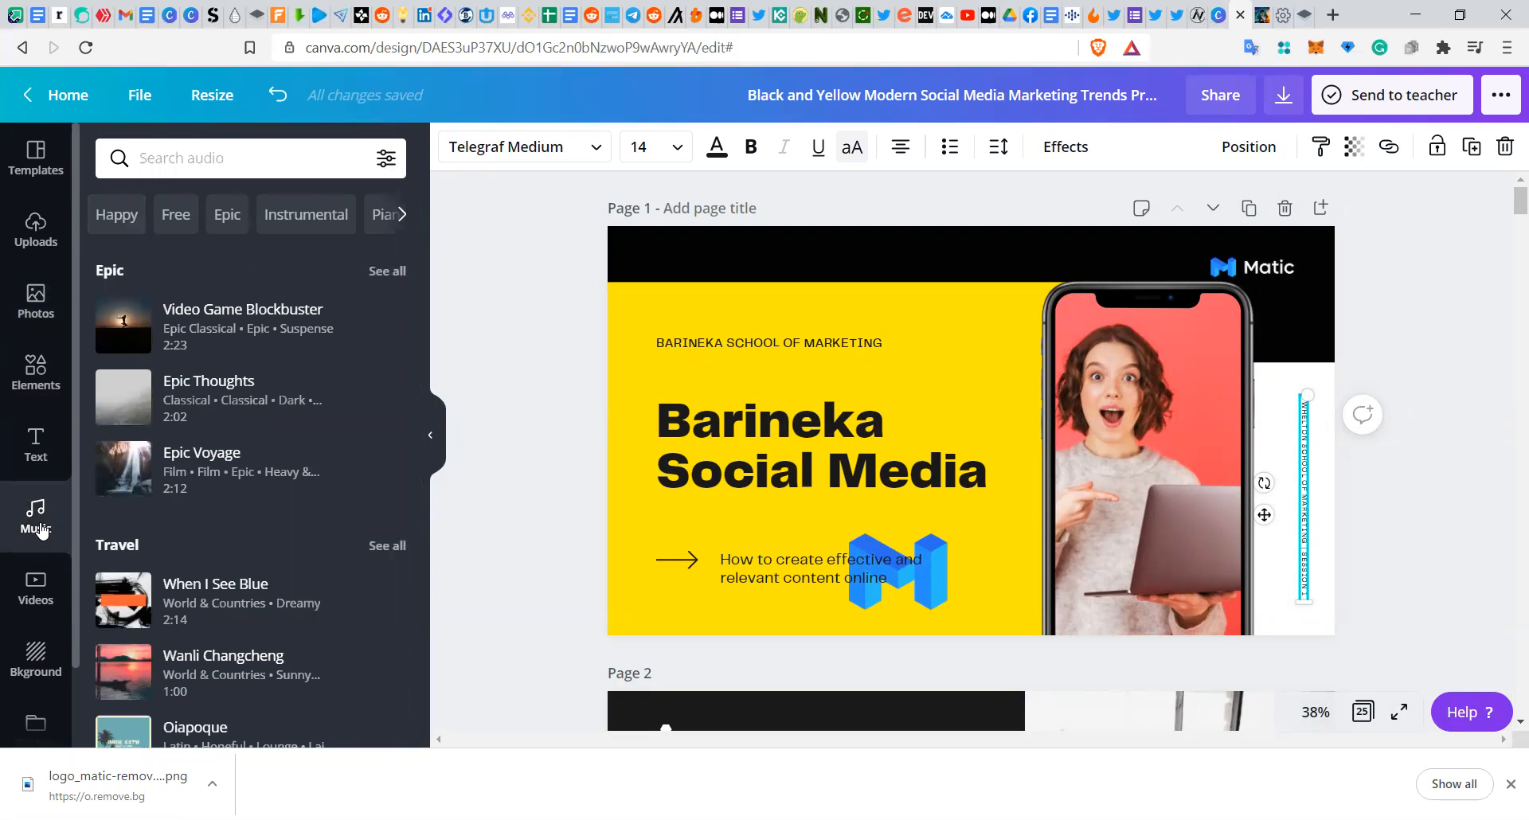
pyautogui.click(112, 326)
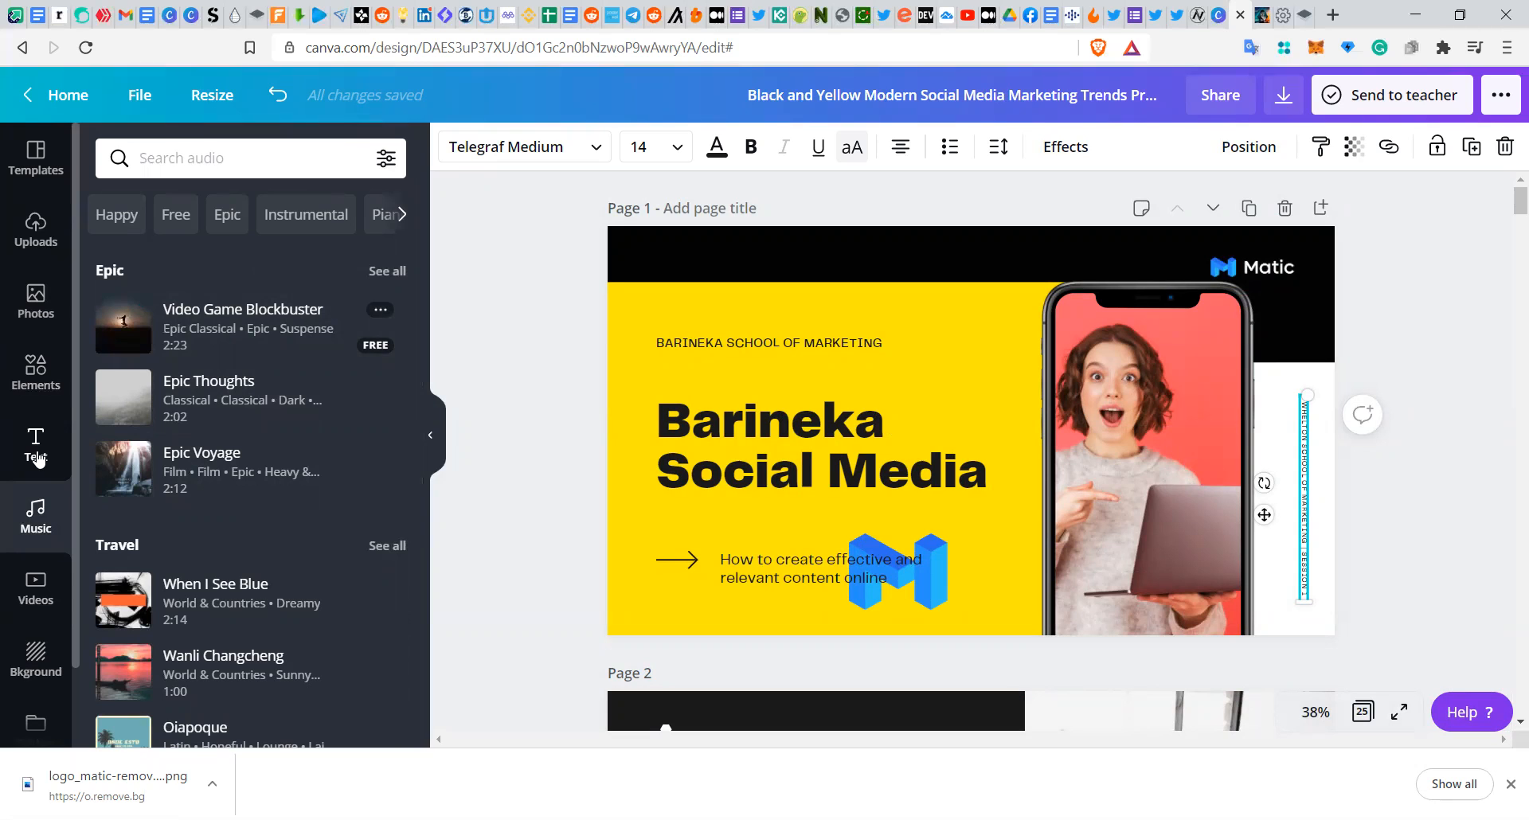
pyautogui.click(36, 458)
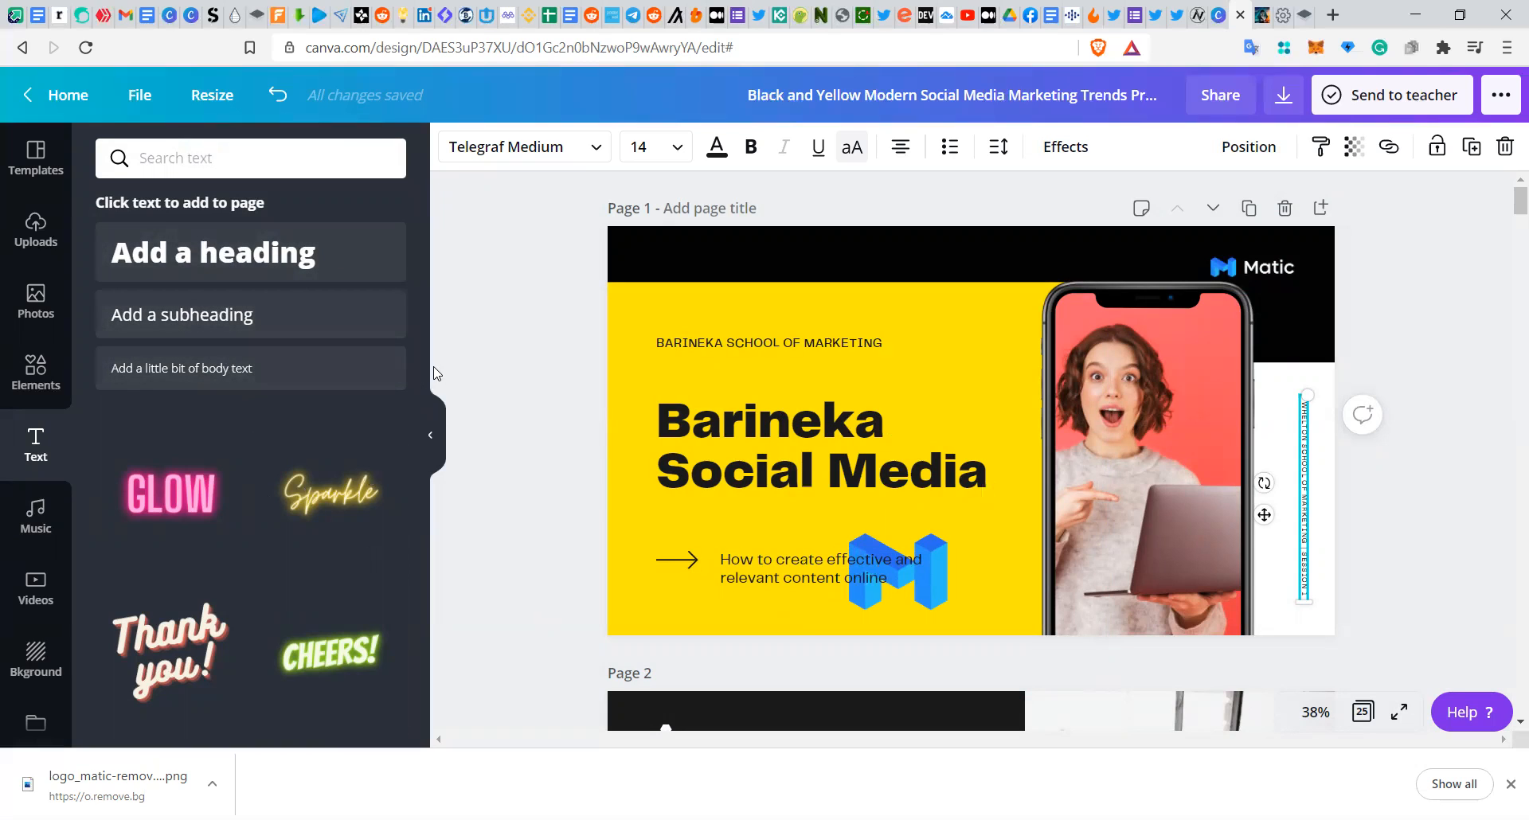
pyautogui.moveTo(424, 372); pyautogui.dragTo(398, 681)
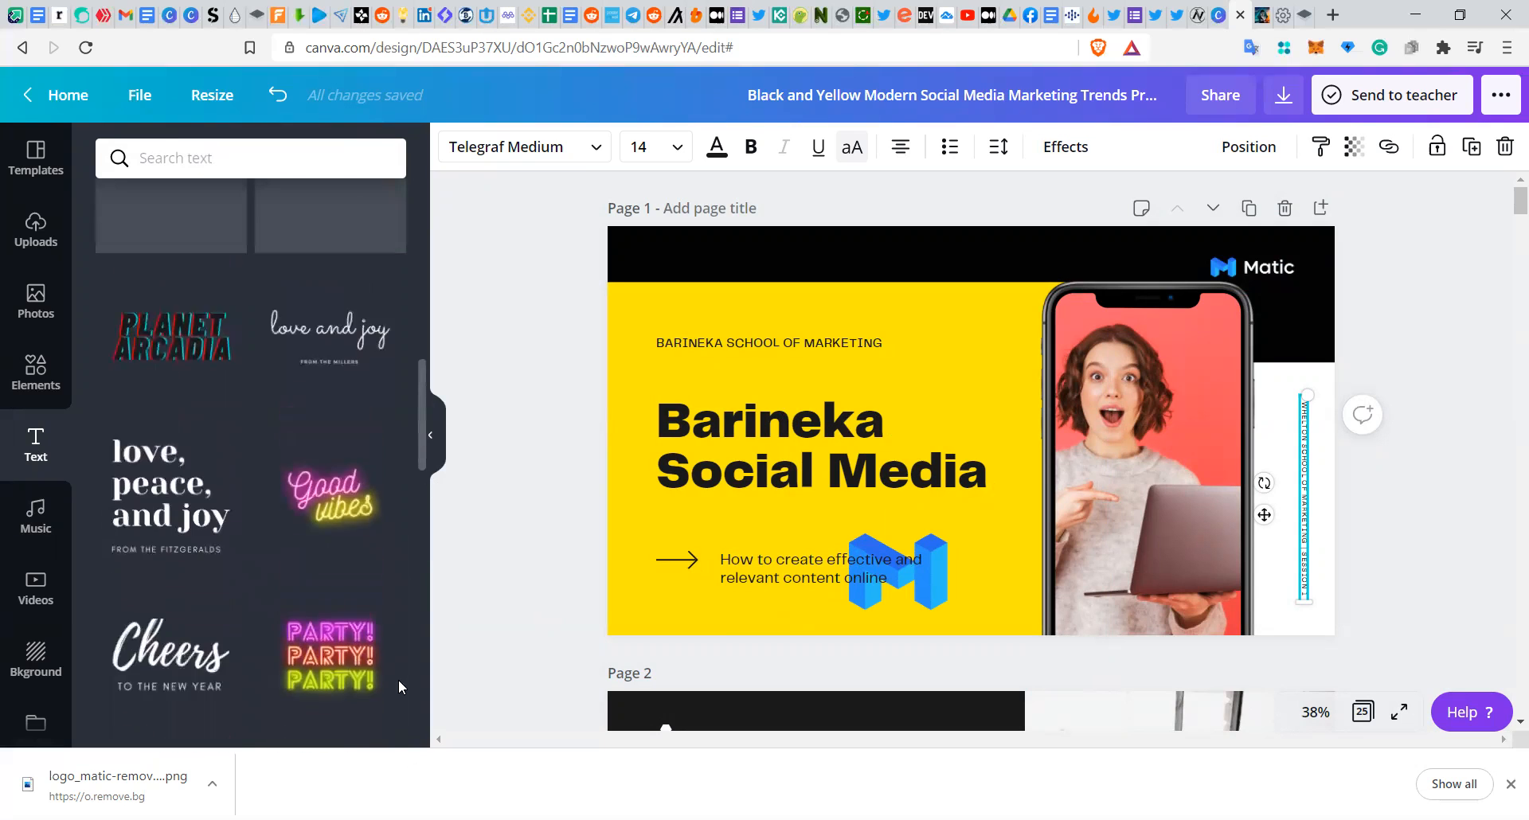
pyautogui.click(42, 529)
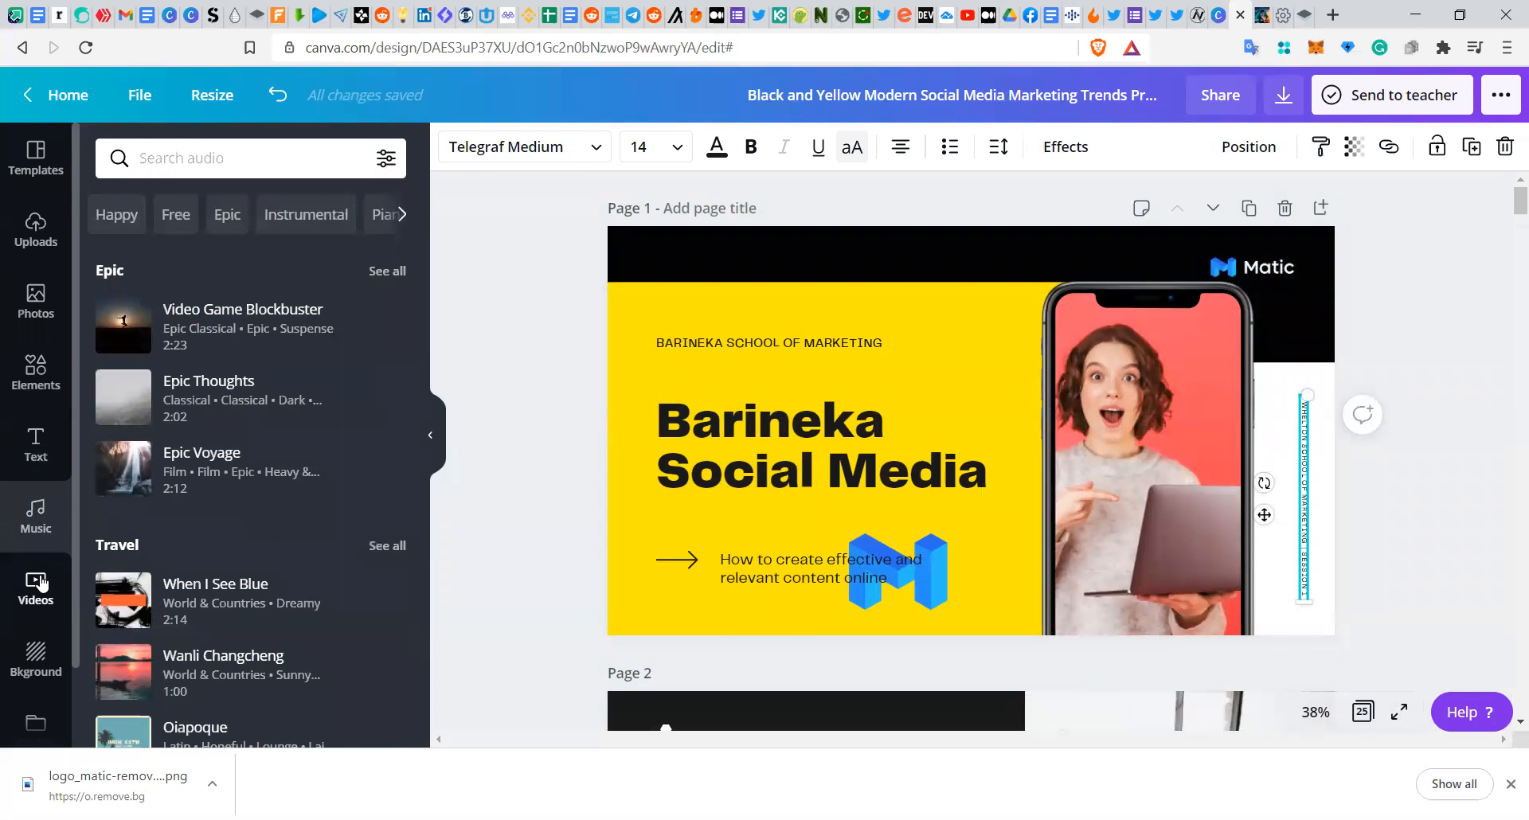
pyautogui.click(42, 583)
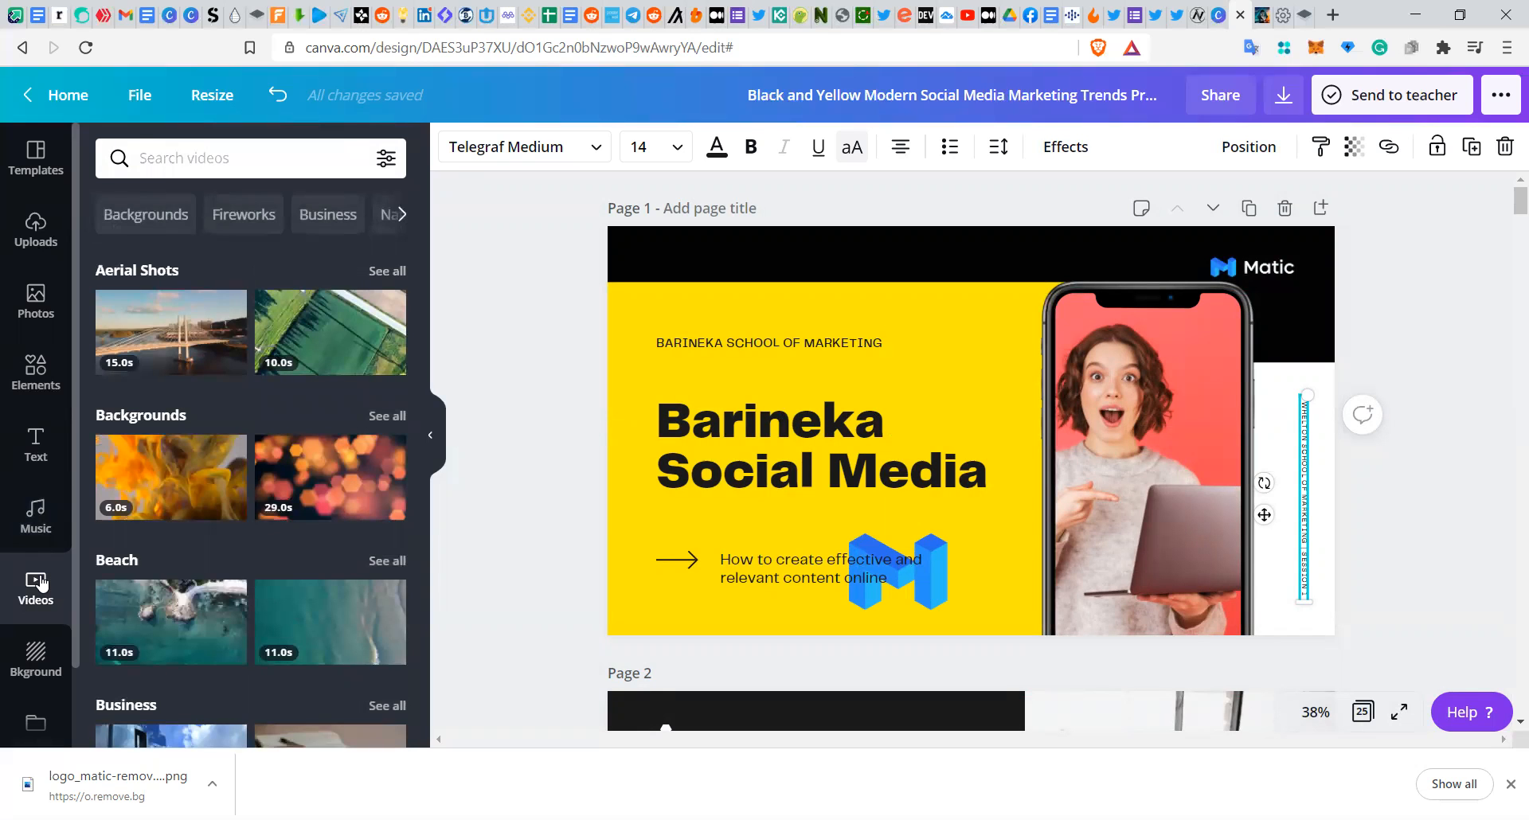
# Step: Apply the brick wall pattern as the page background
pyautogui.click(39, 660)
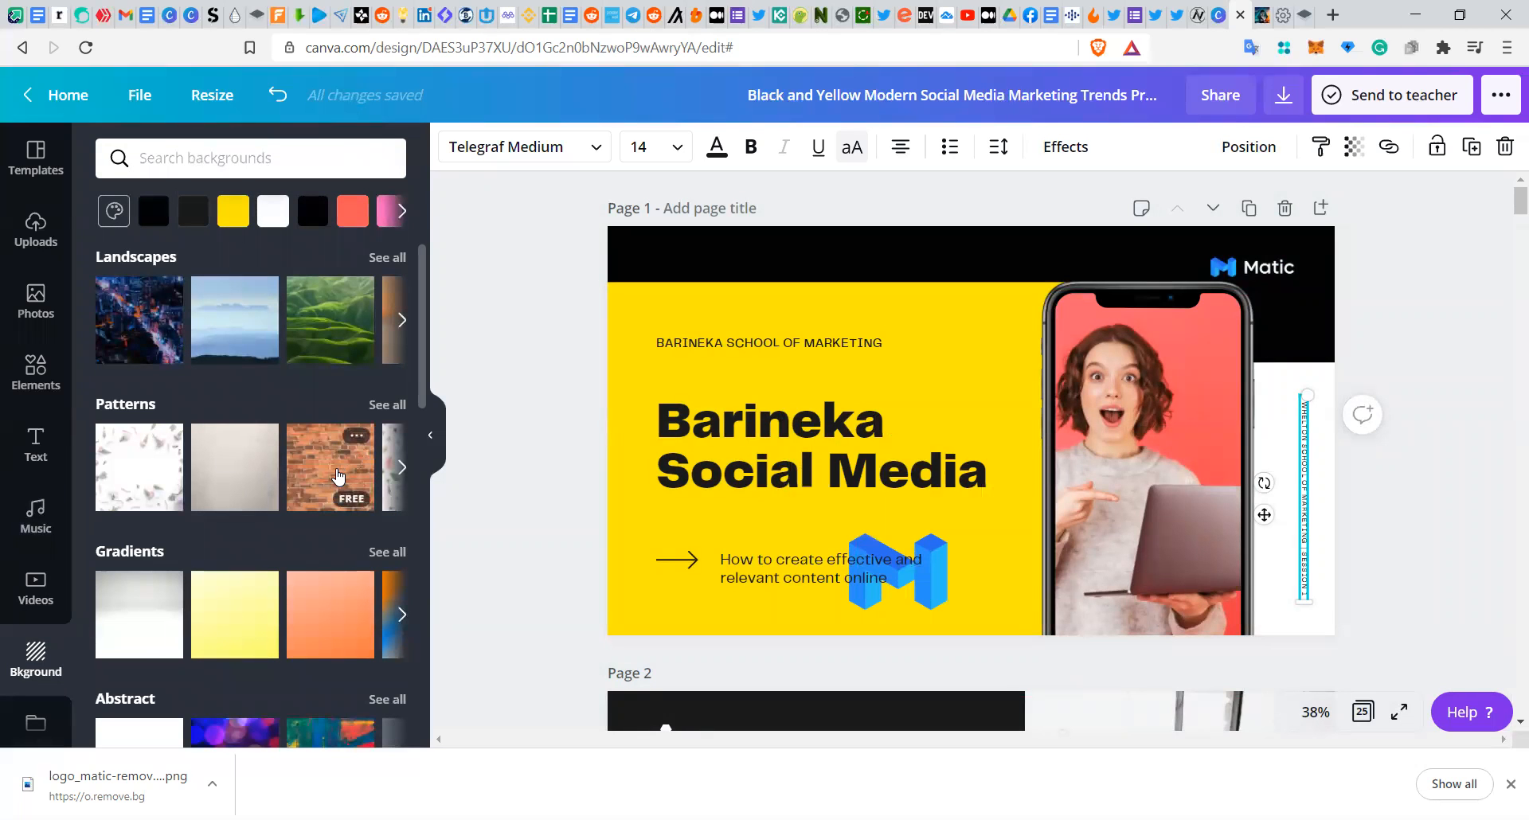
pyautogui.click(337, 476)
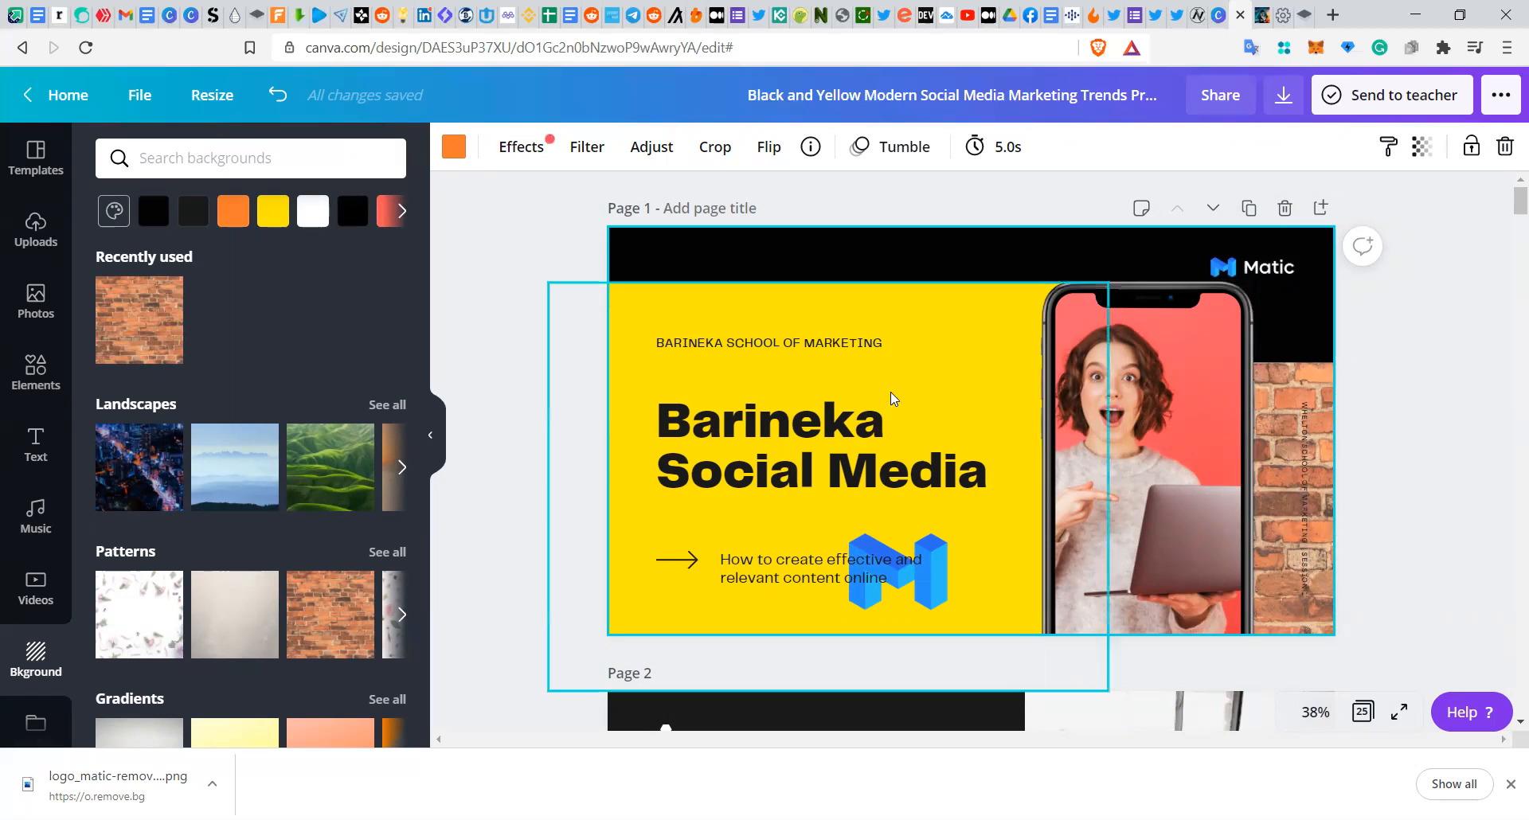
# Step: Try several background images and set the colorful abstract painting as the page background
pyautogui.click(162, 466)
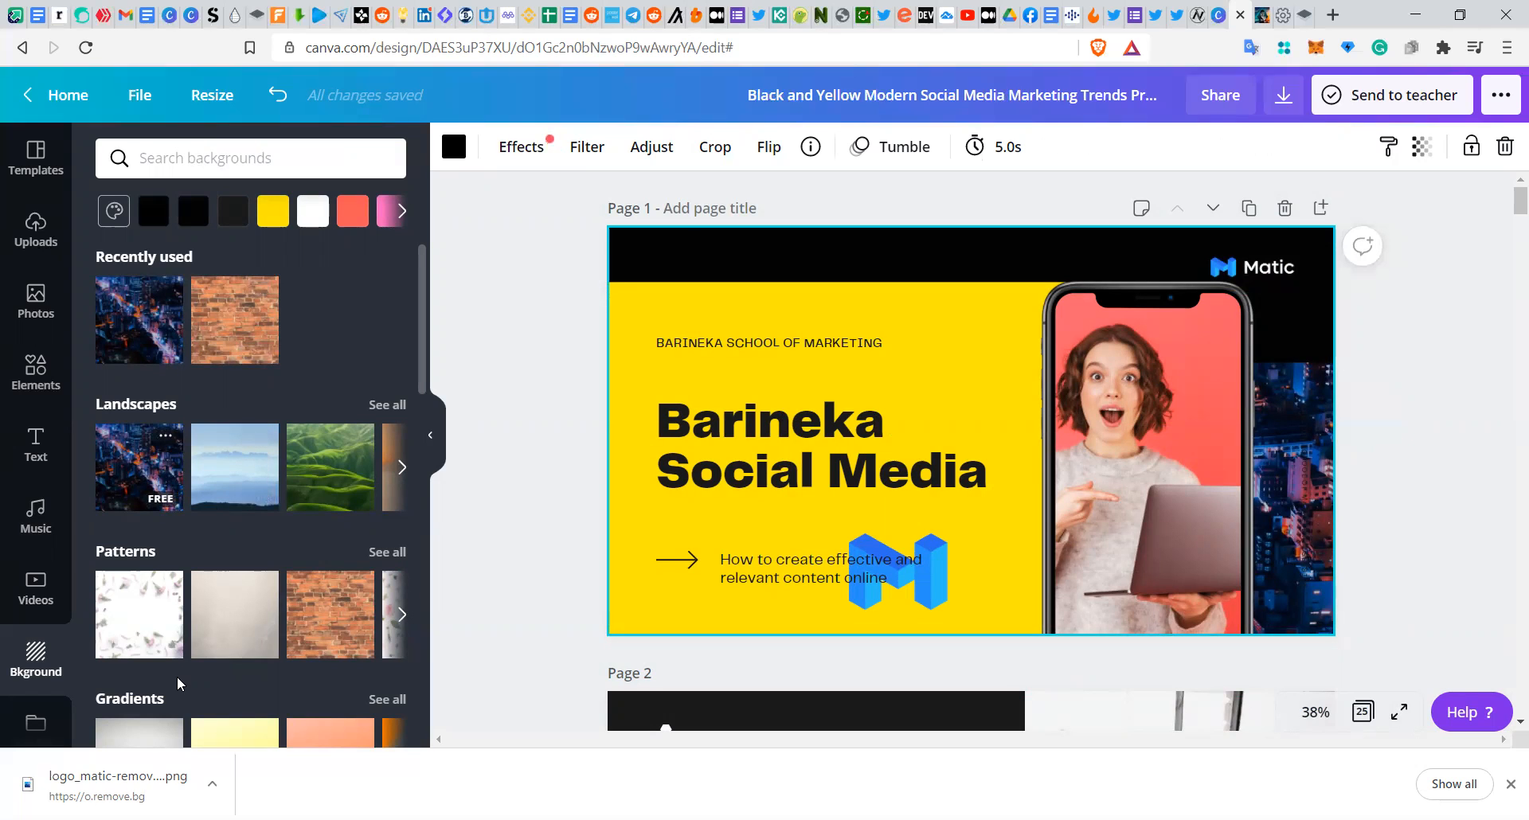
pyautogui.scroll(-5, 203, 601)
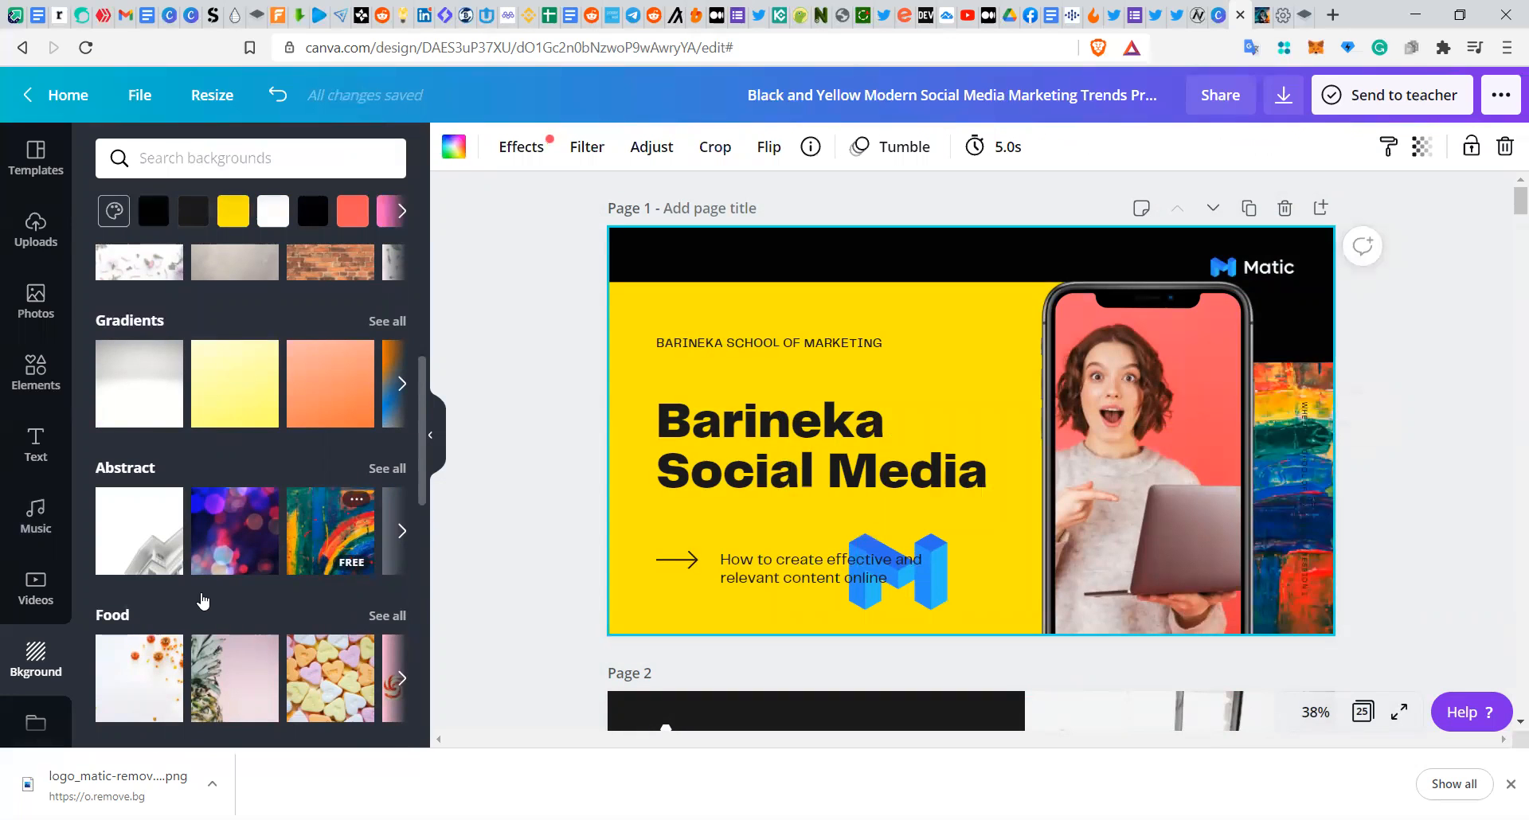
pyautogui.click(235, 532)
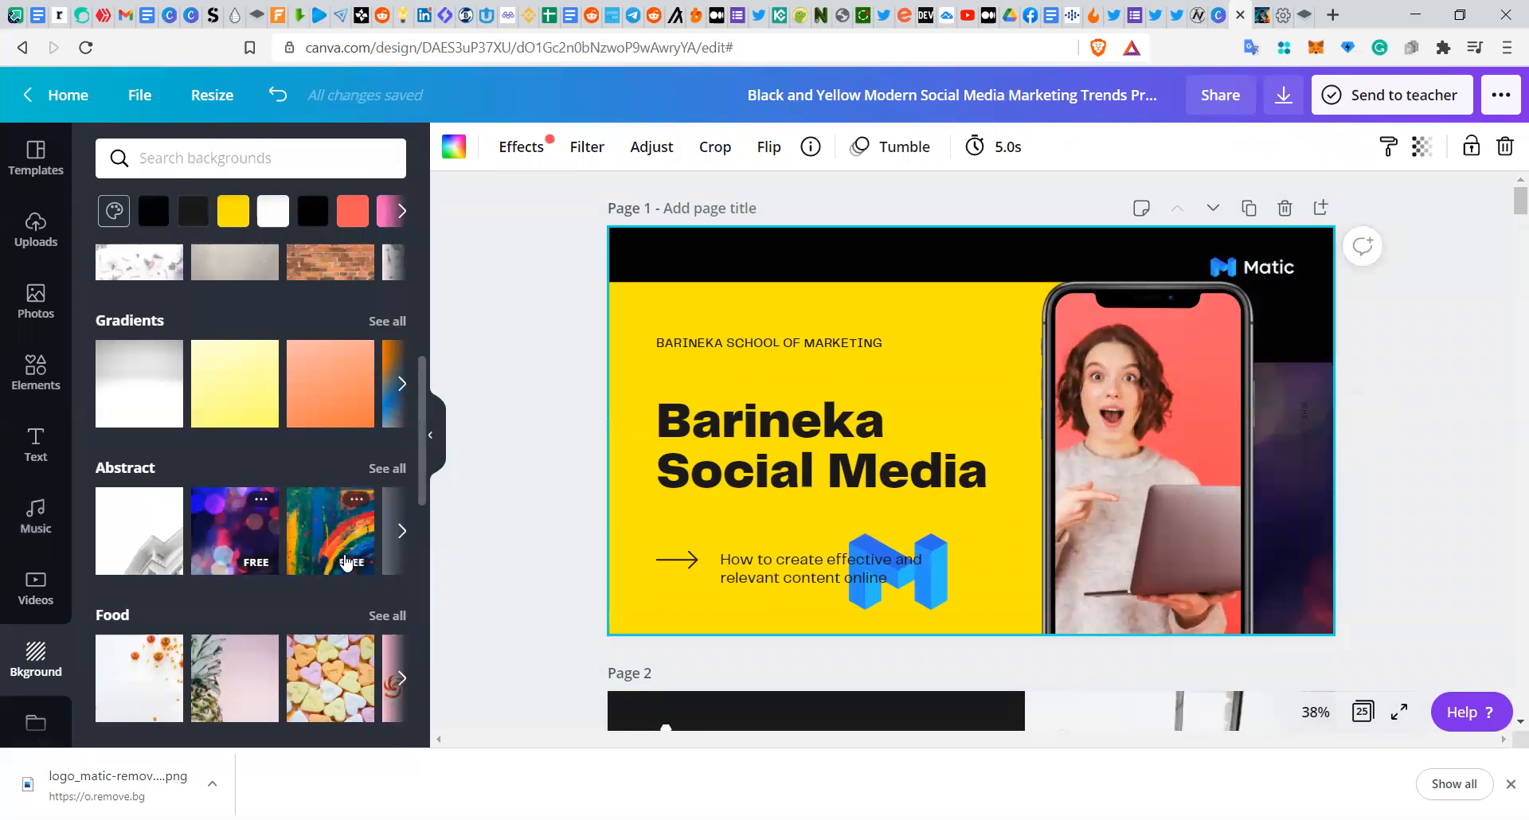
pyautogui.click(347, 561)
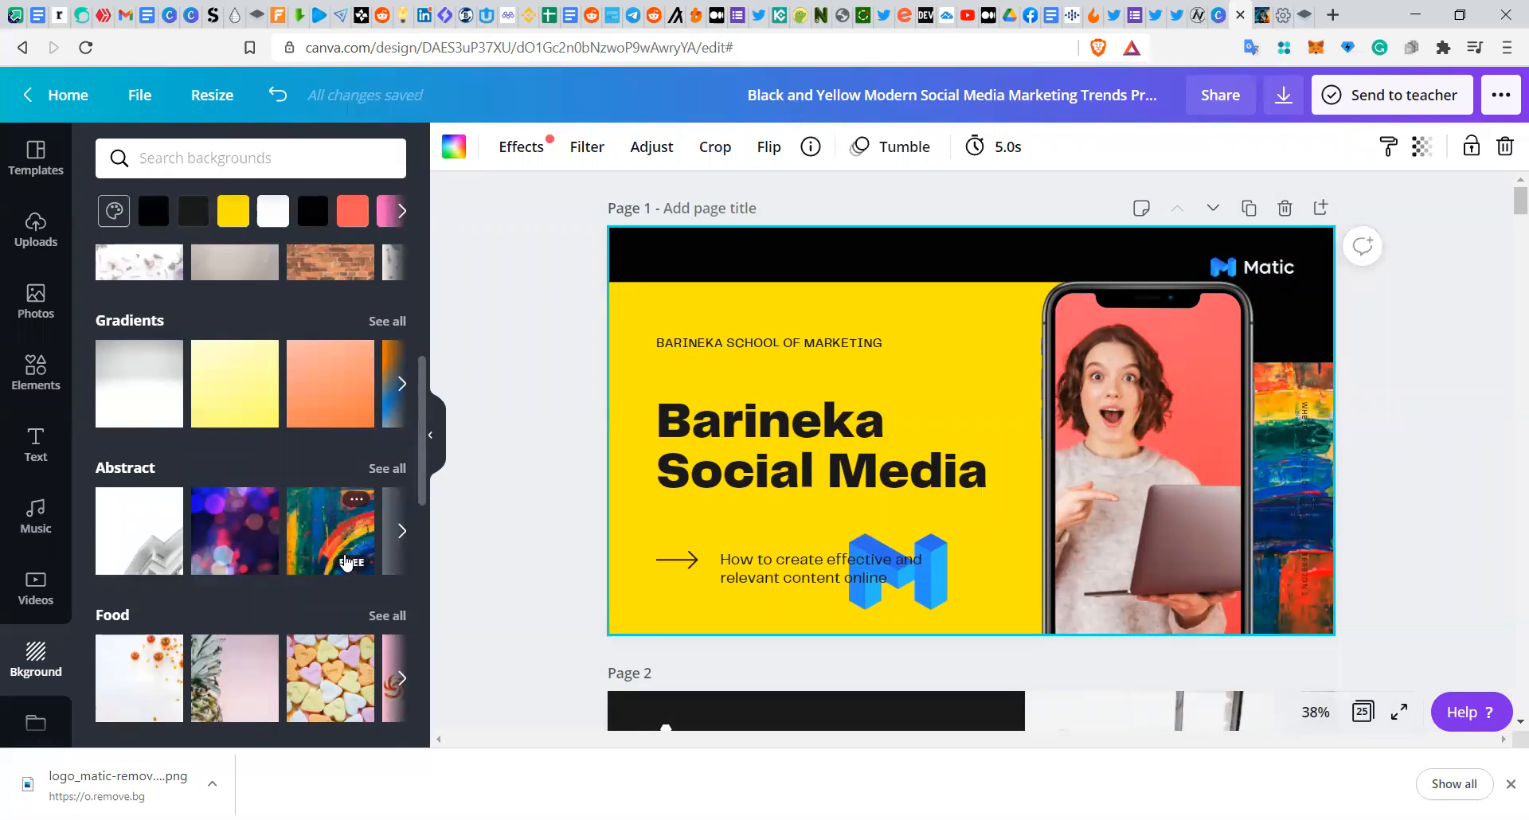
pyautogui.click(1407, 442)
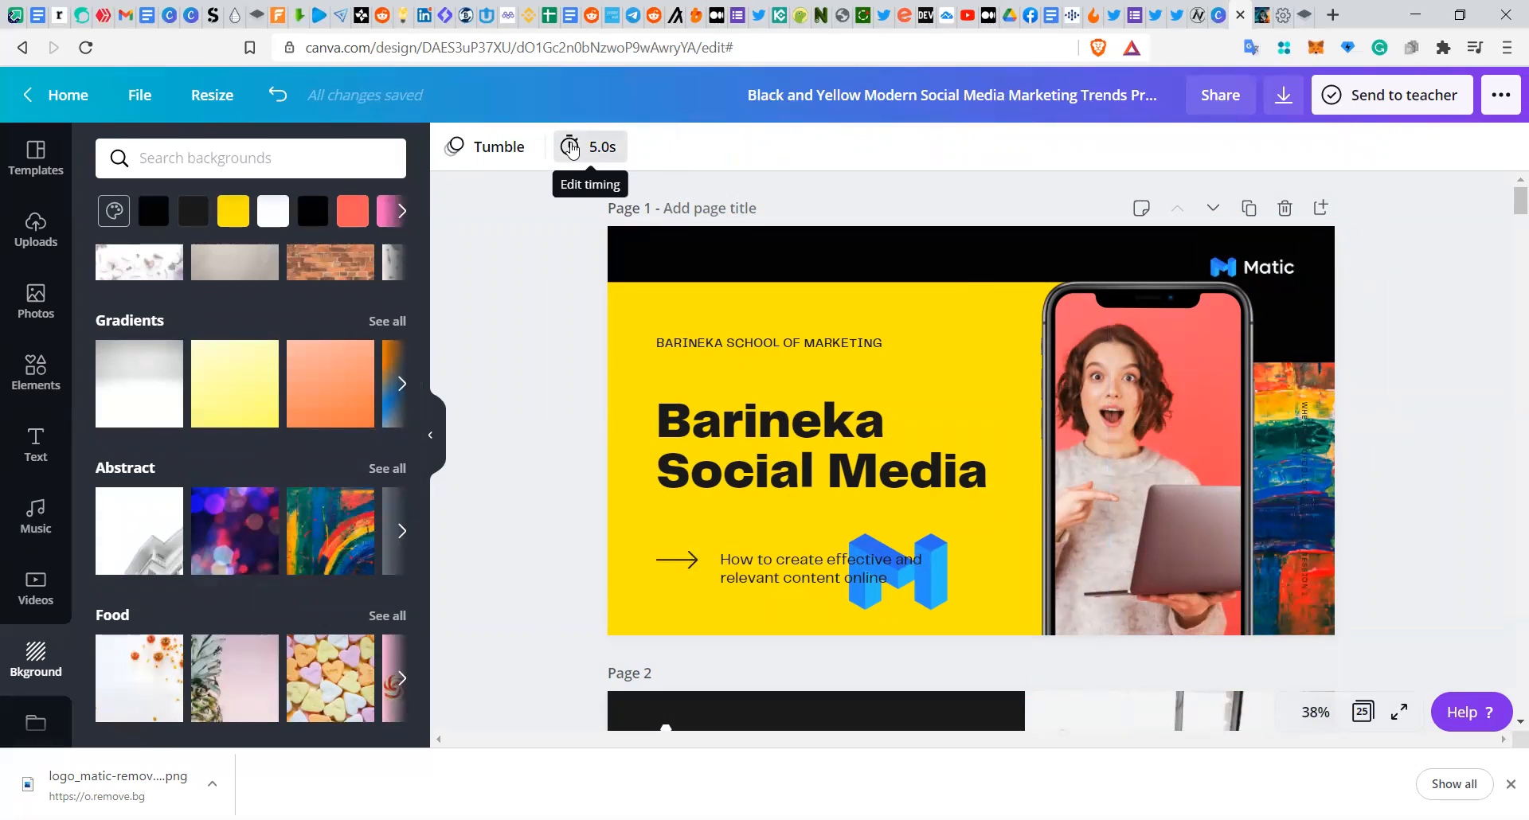
# Step: Set the page's animation timing to 6.0 seconds
pyautogui.click(571, 148)
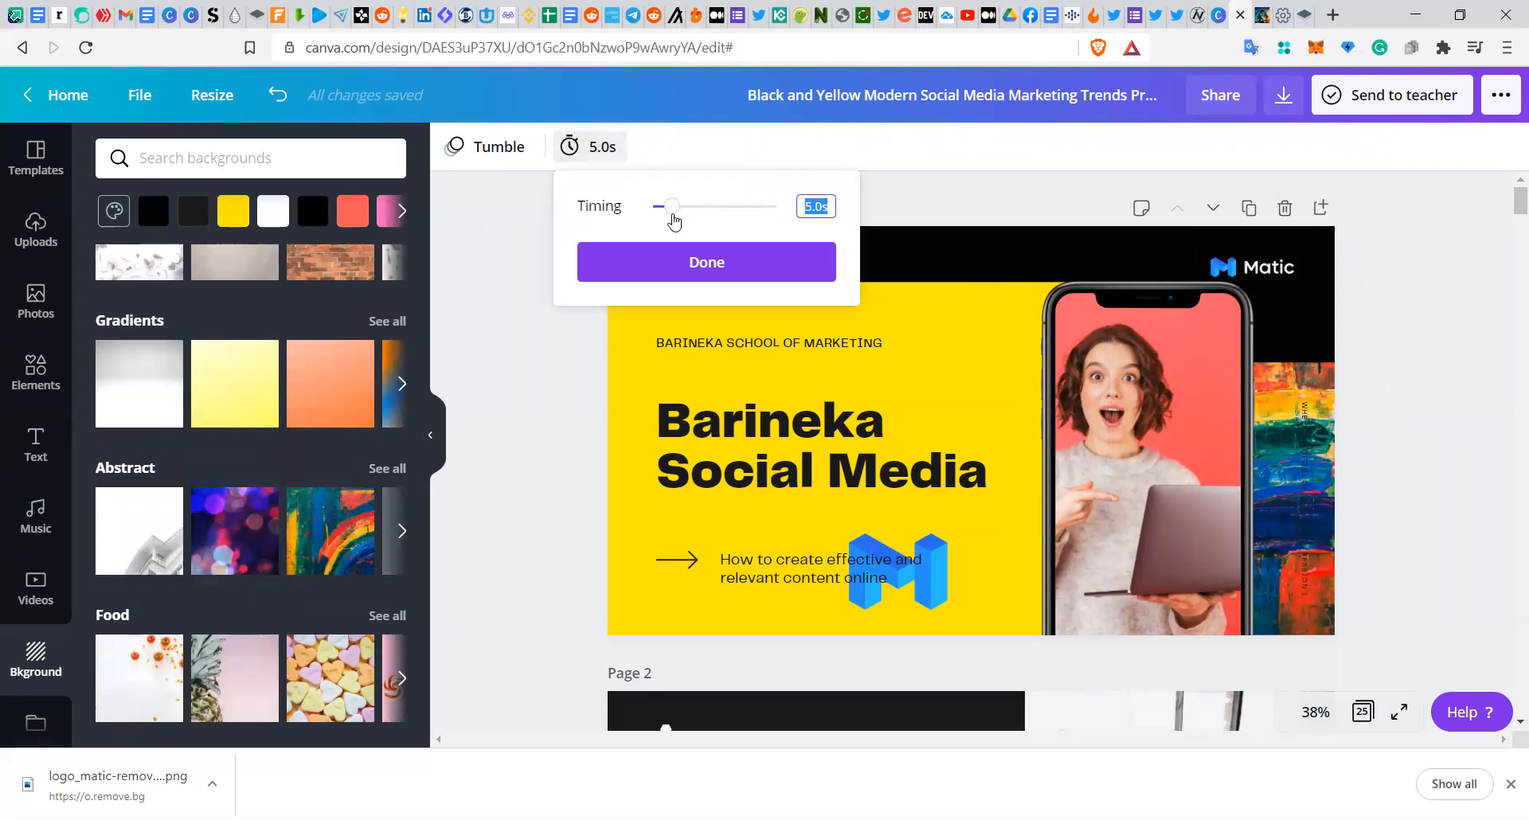
pyautogui.moveTo(673, 210); pyautogui.dragTo(678, 210)
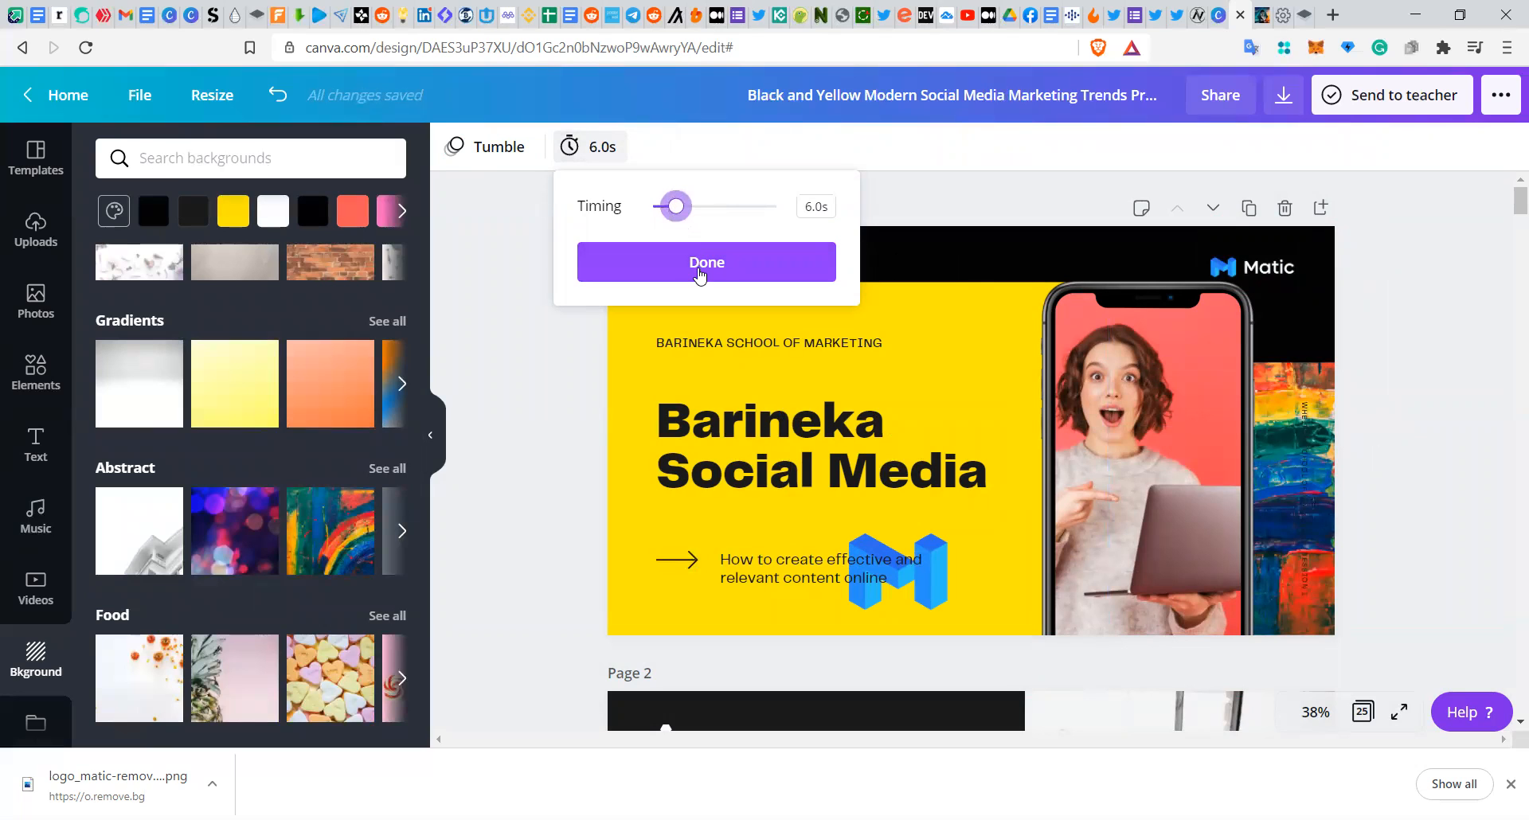
pyautogui.click(699, 271)
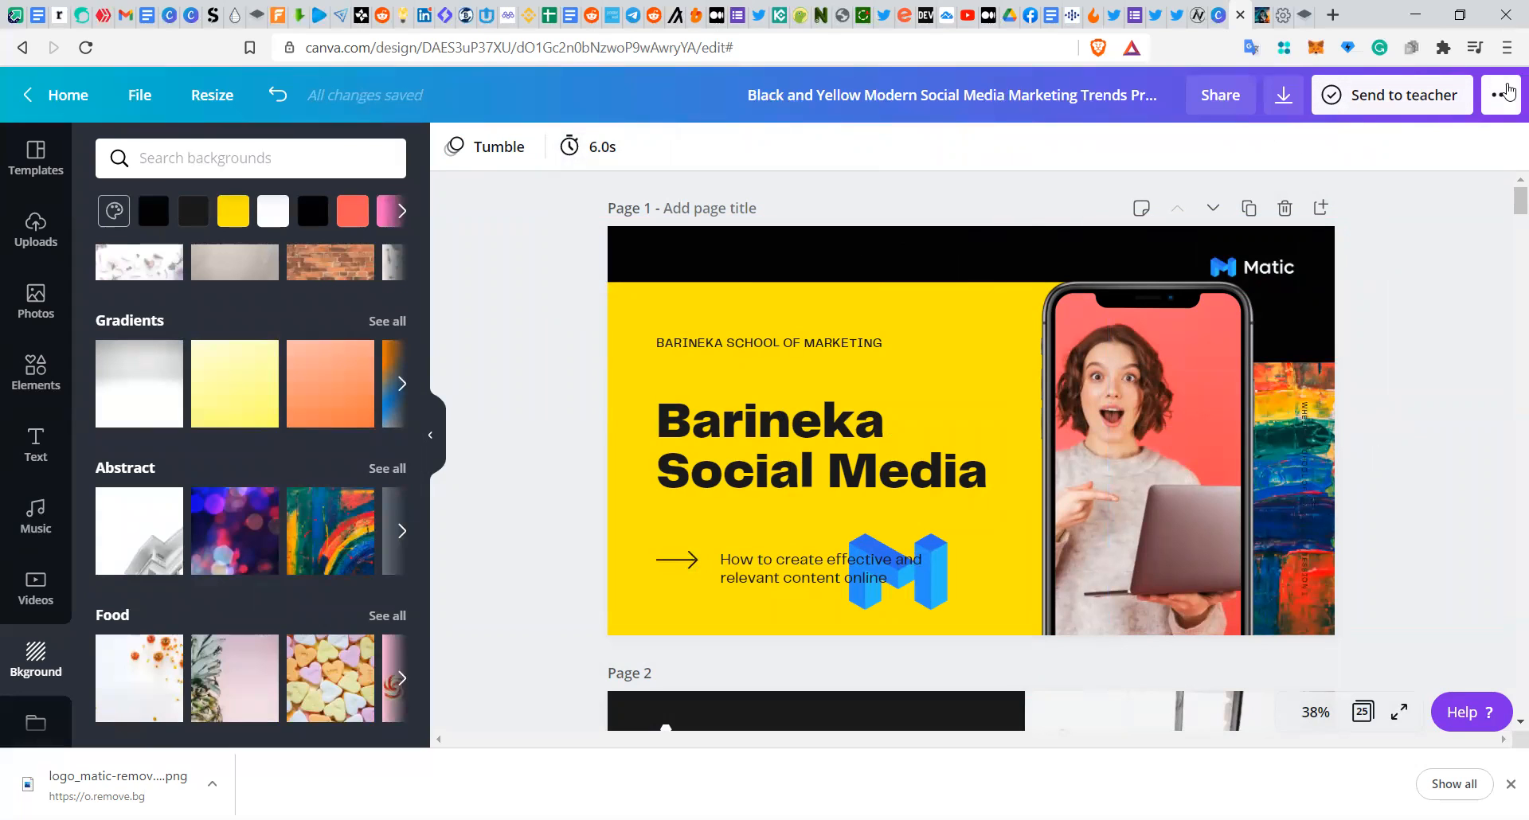
pyautogui.click(1504, 96)
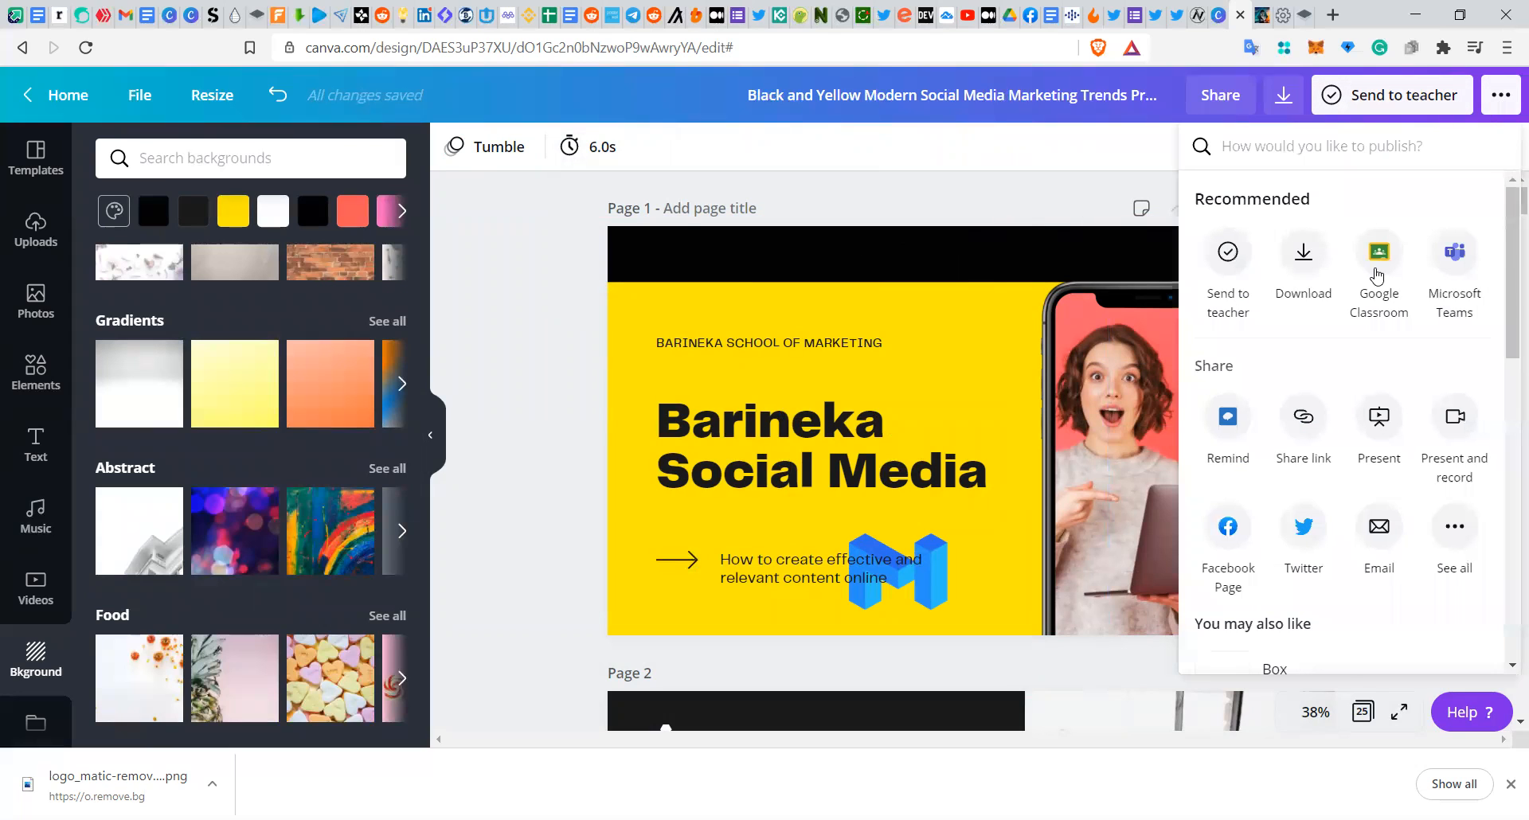
pyautogui.click(1313, 277)
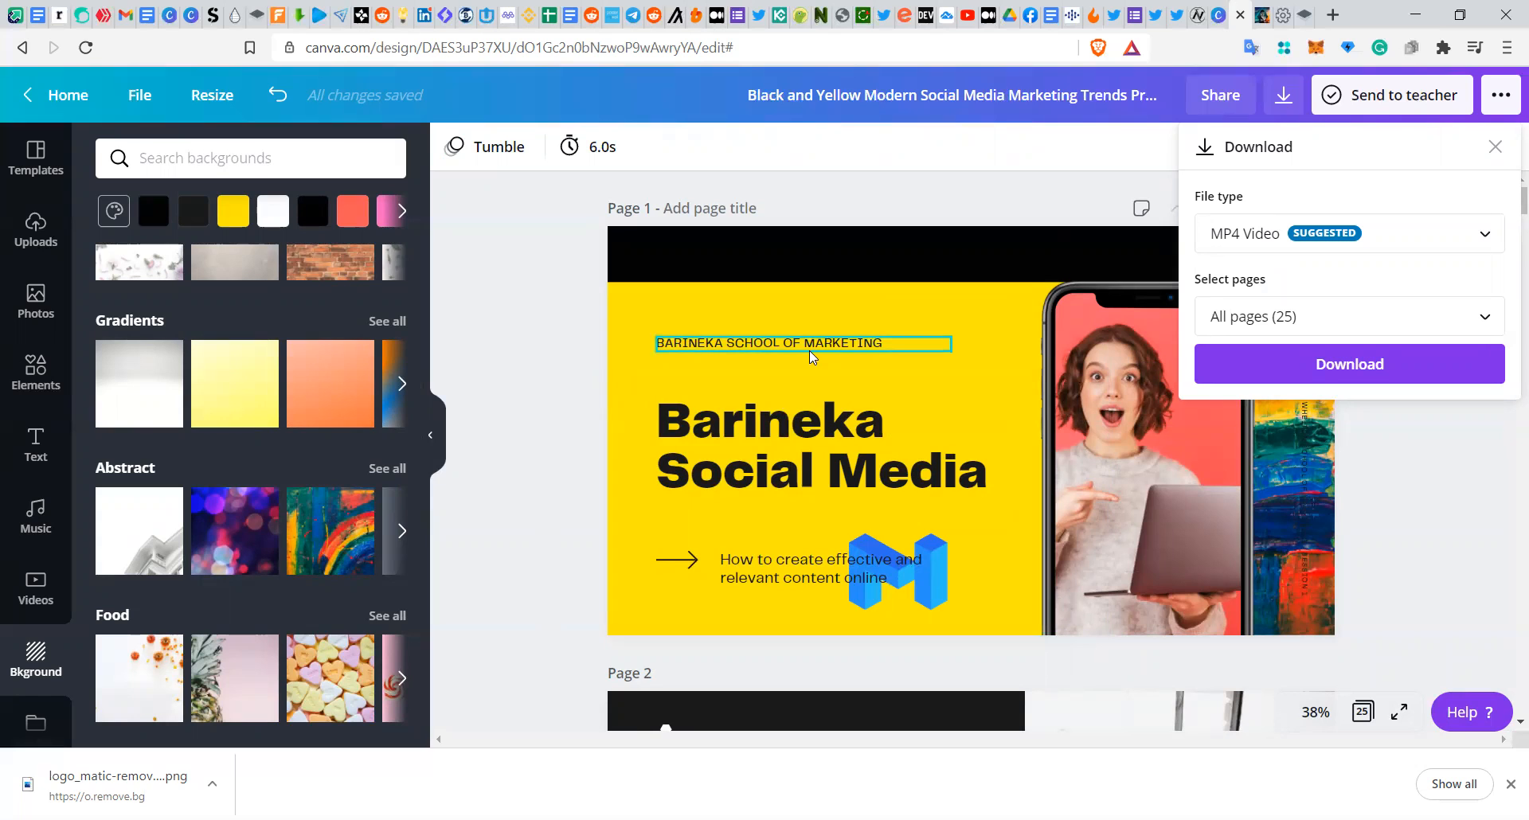
pyautogui.click(894, 192)
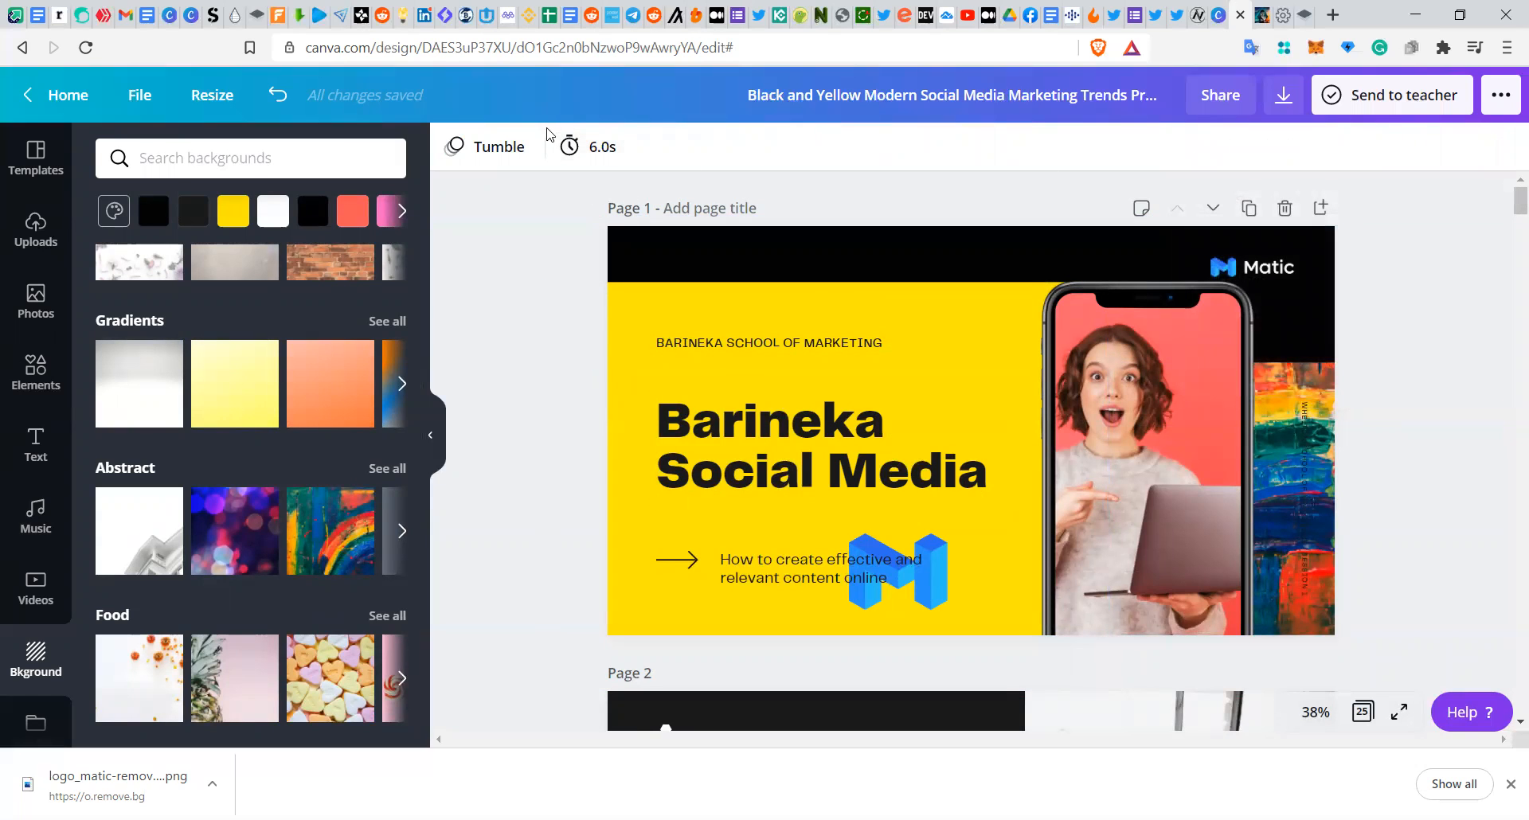
# Step: Open the page animation options and keep the Tumble animation selected
pyautogui.click(502, 146)
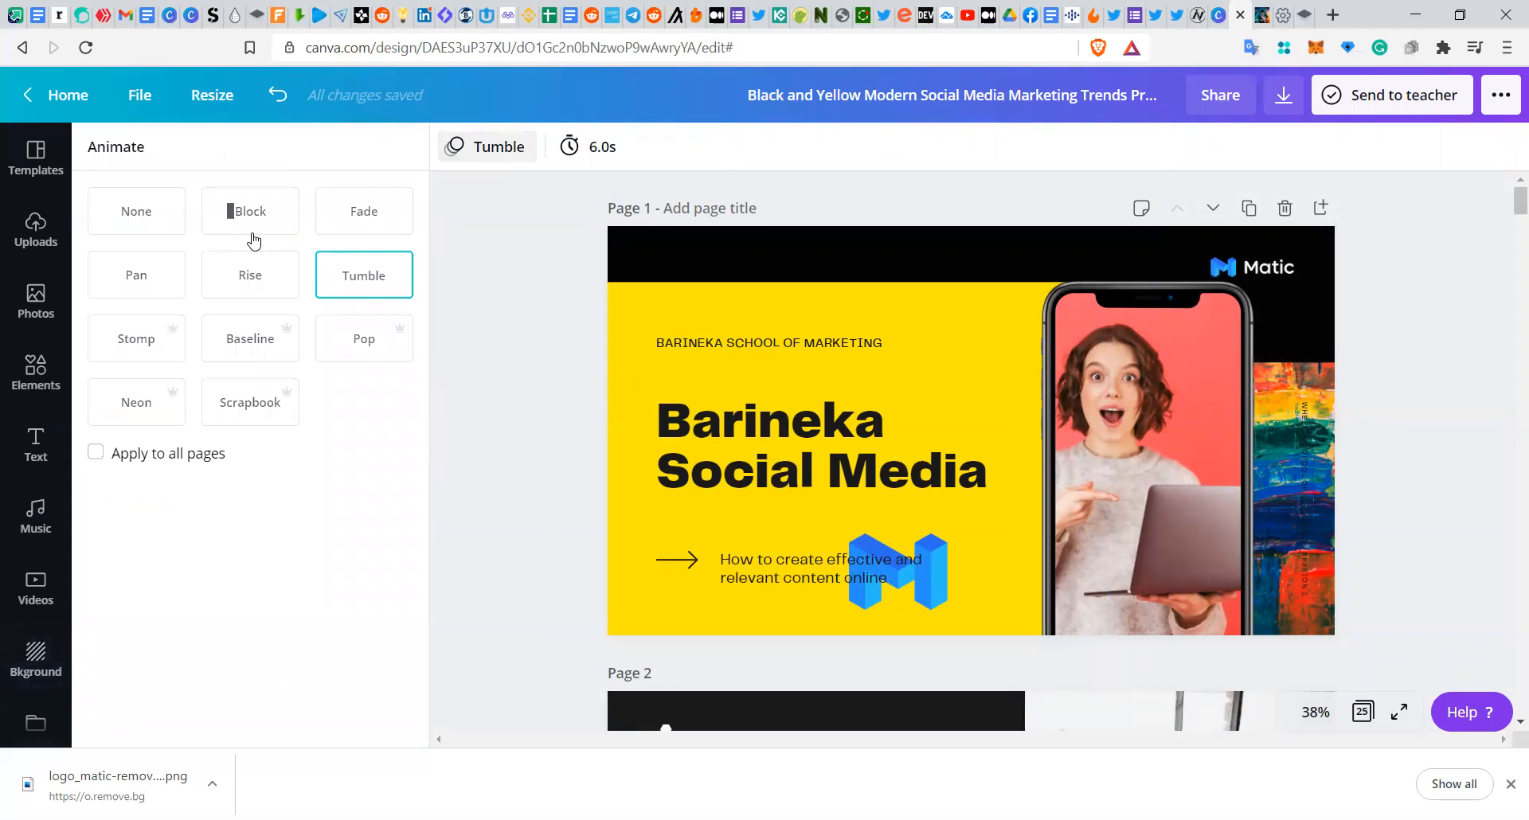
pyautogui.click(360, 282)
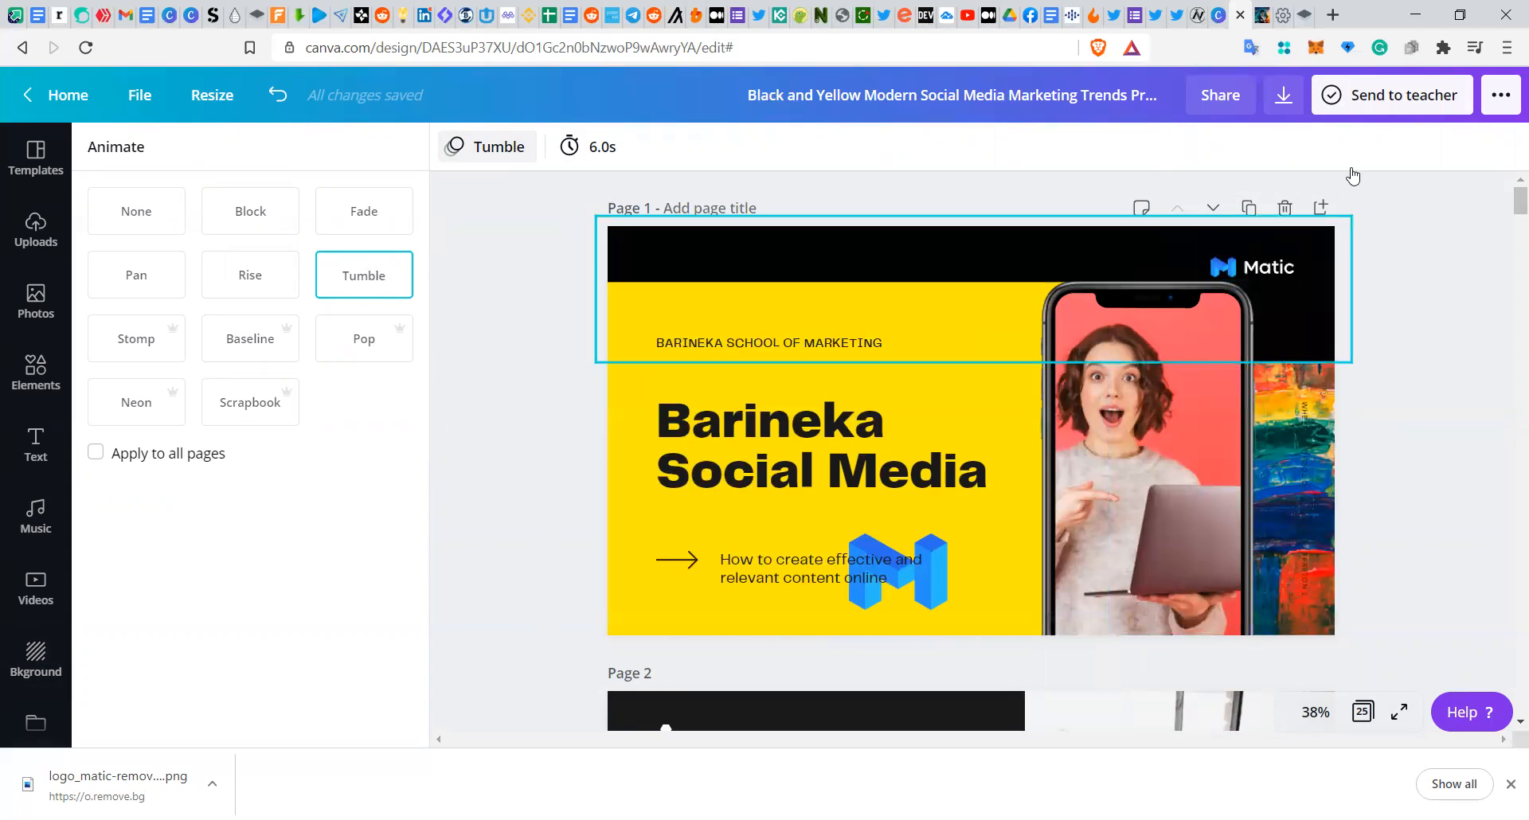
# Step: Open the download settings and choose to export only Page 1
pyautogui.click(1502, 95)
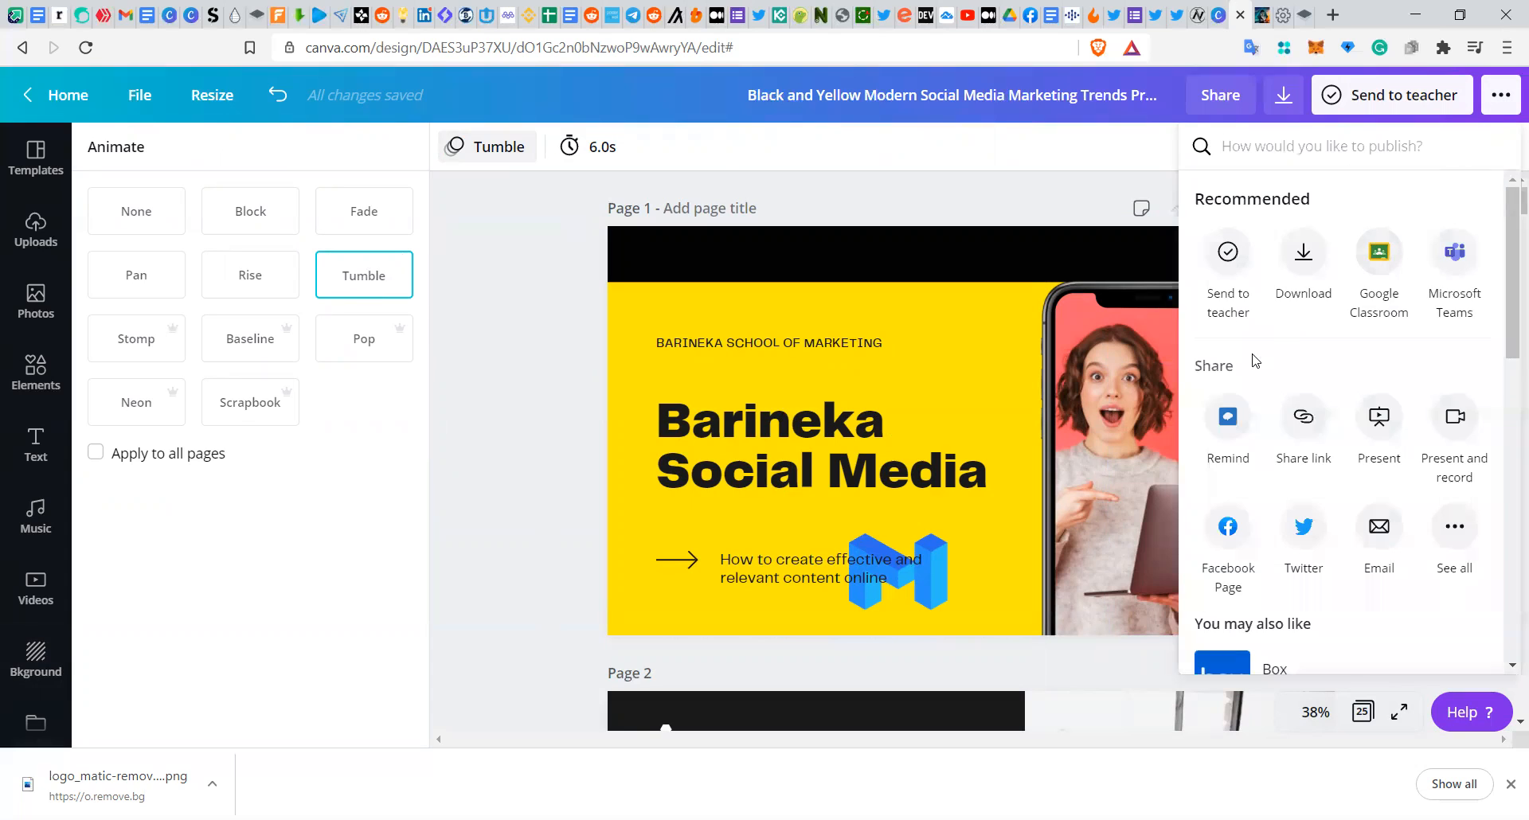
pyautogui.click(1302, 273)
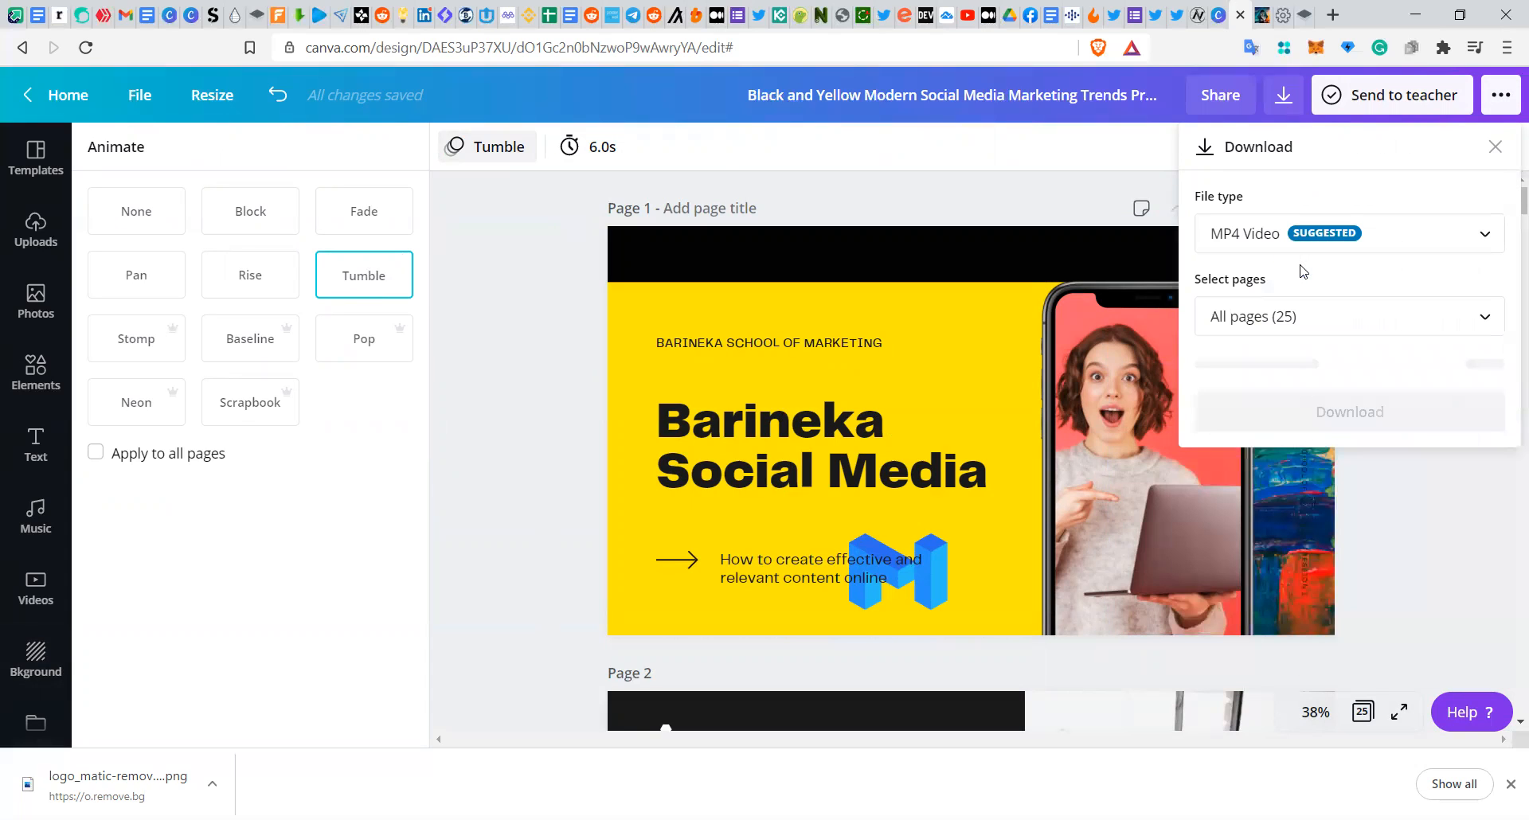
pyautogui.click(1297, 318)
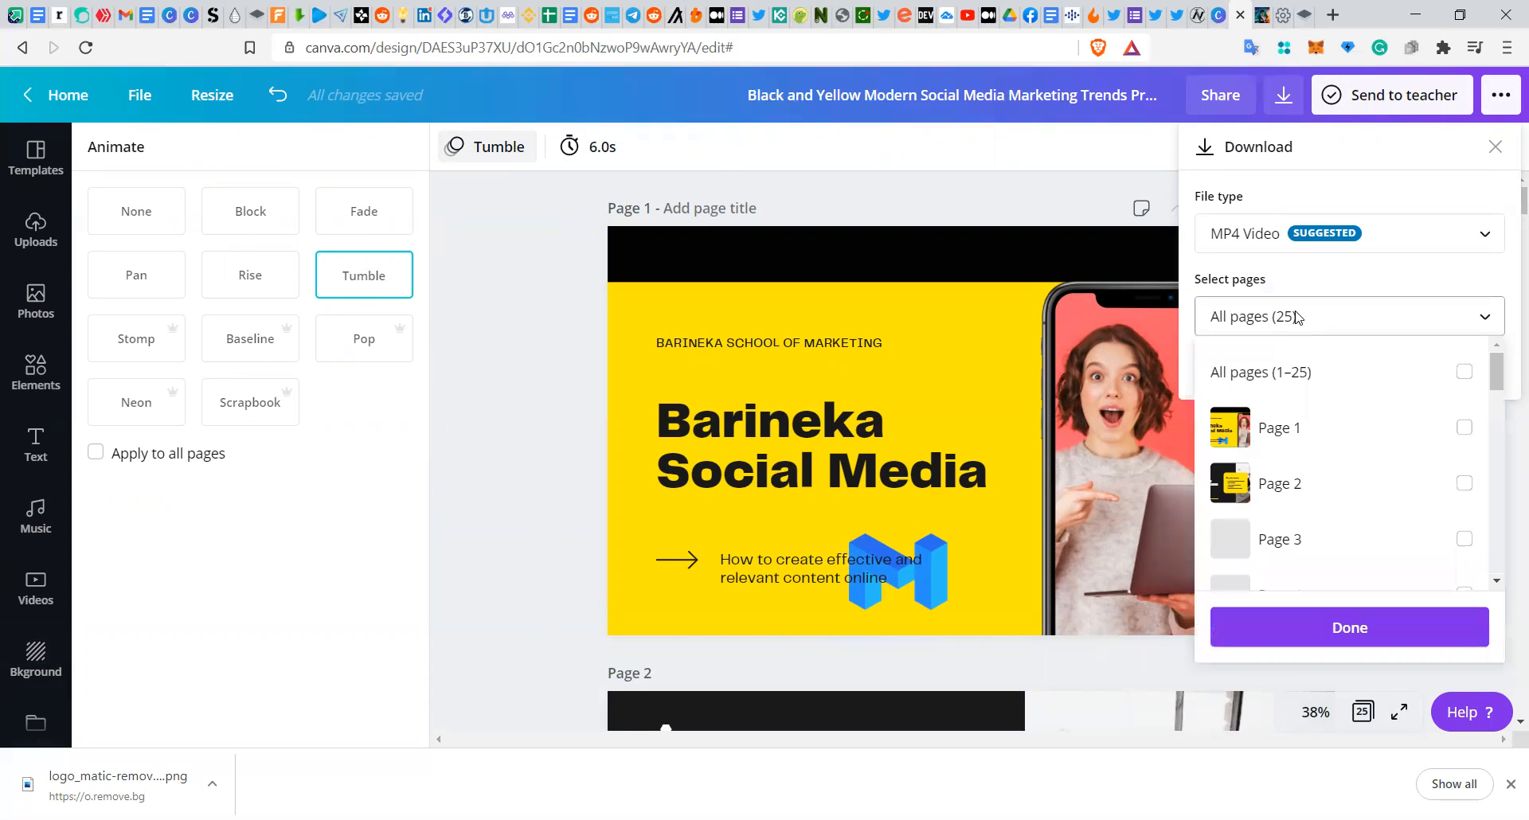
pyautogui.click(1278, 430)
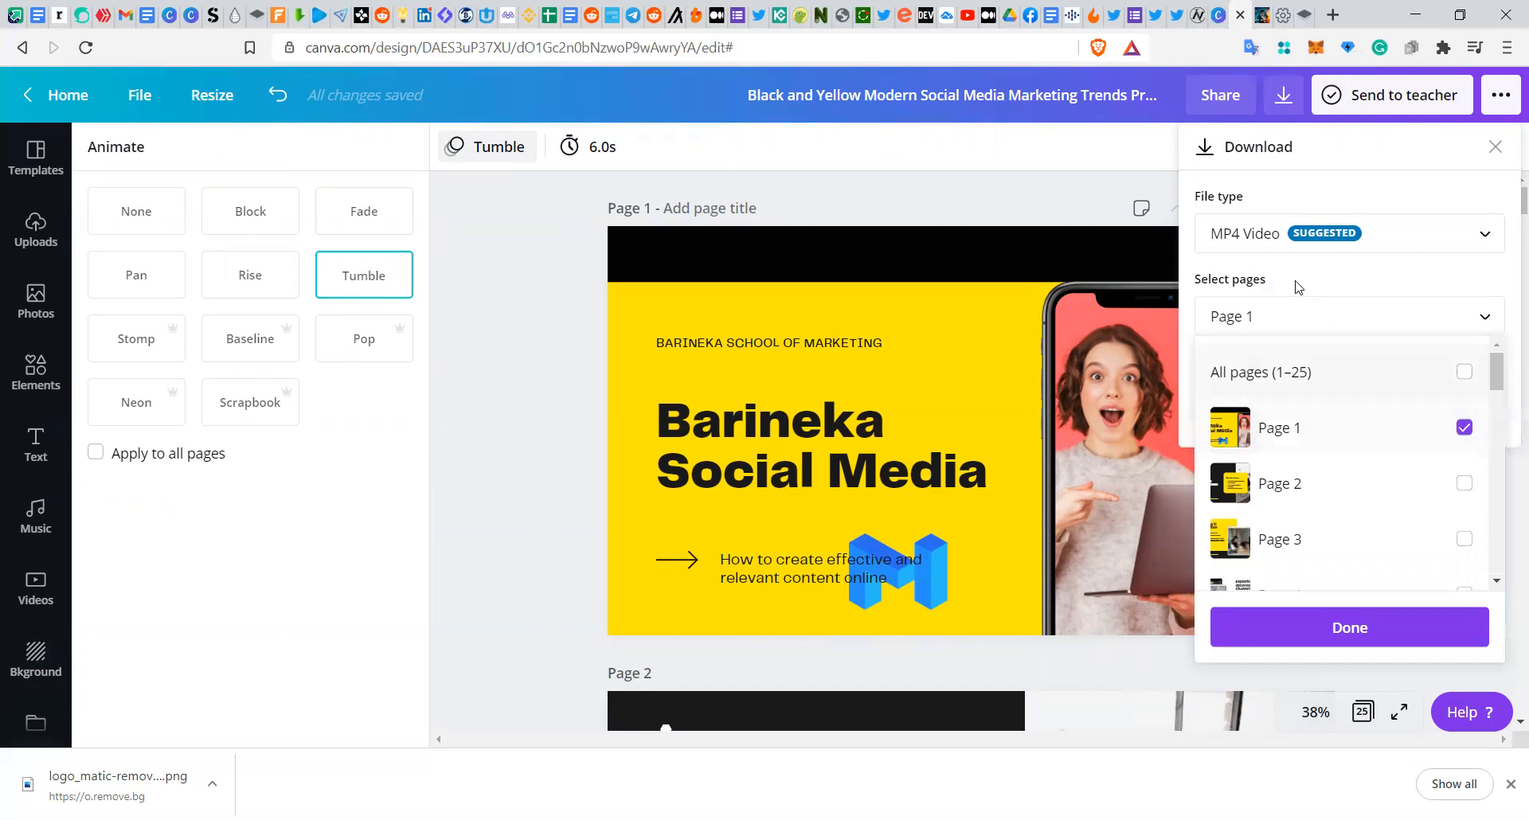
# Step: Browse the available download file types, keeping MP4 Video as the format
pyautogui.click(1285, 235)
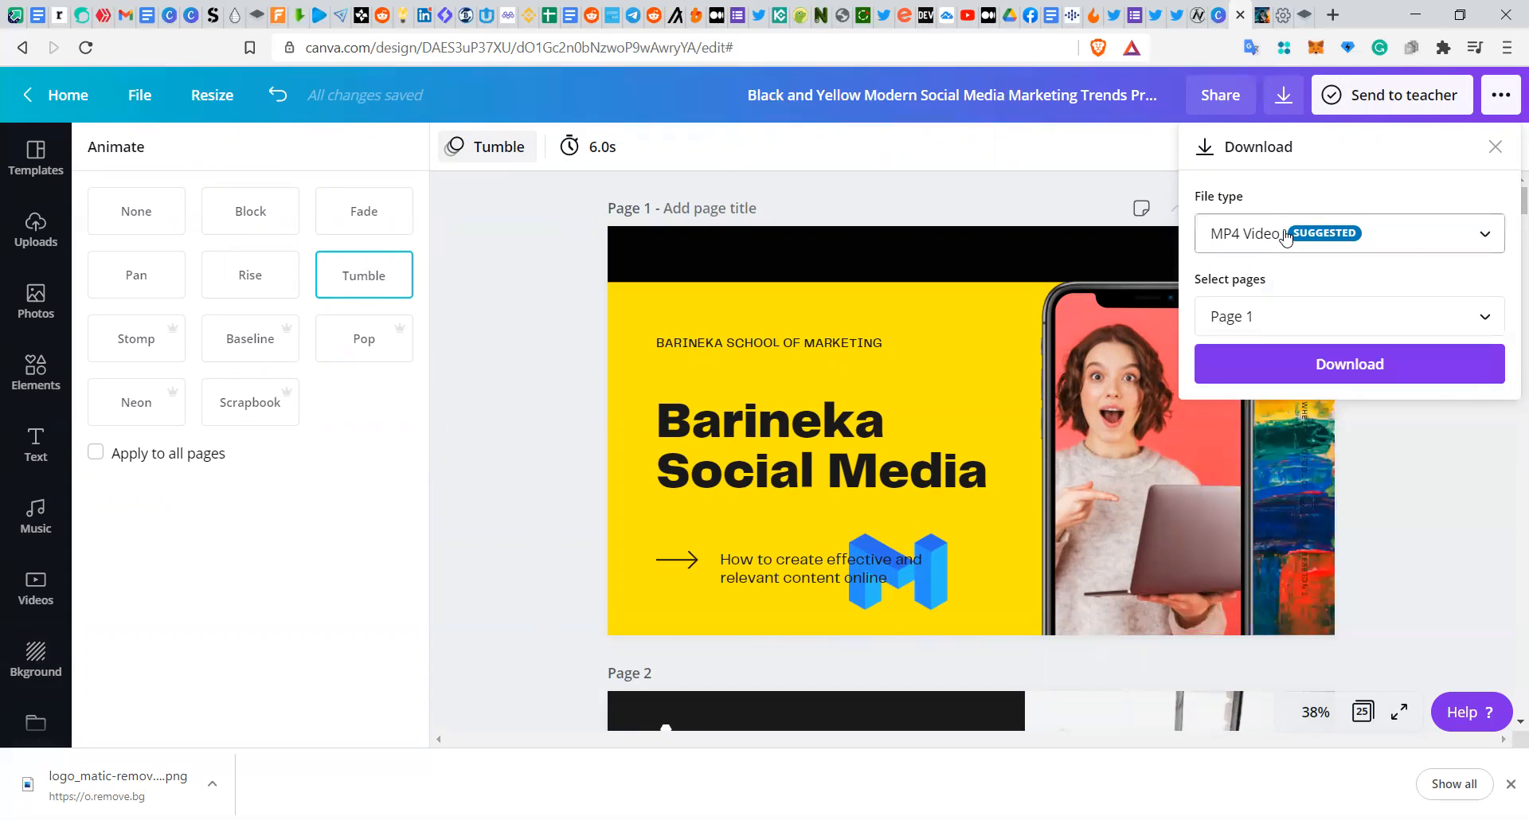
pyautogui.click(1284, 236)
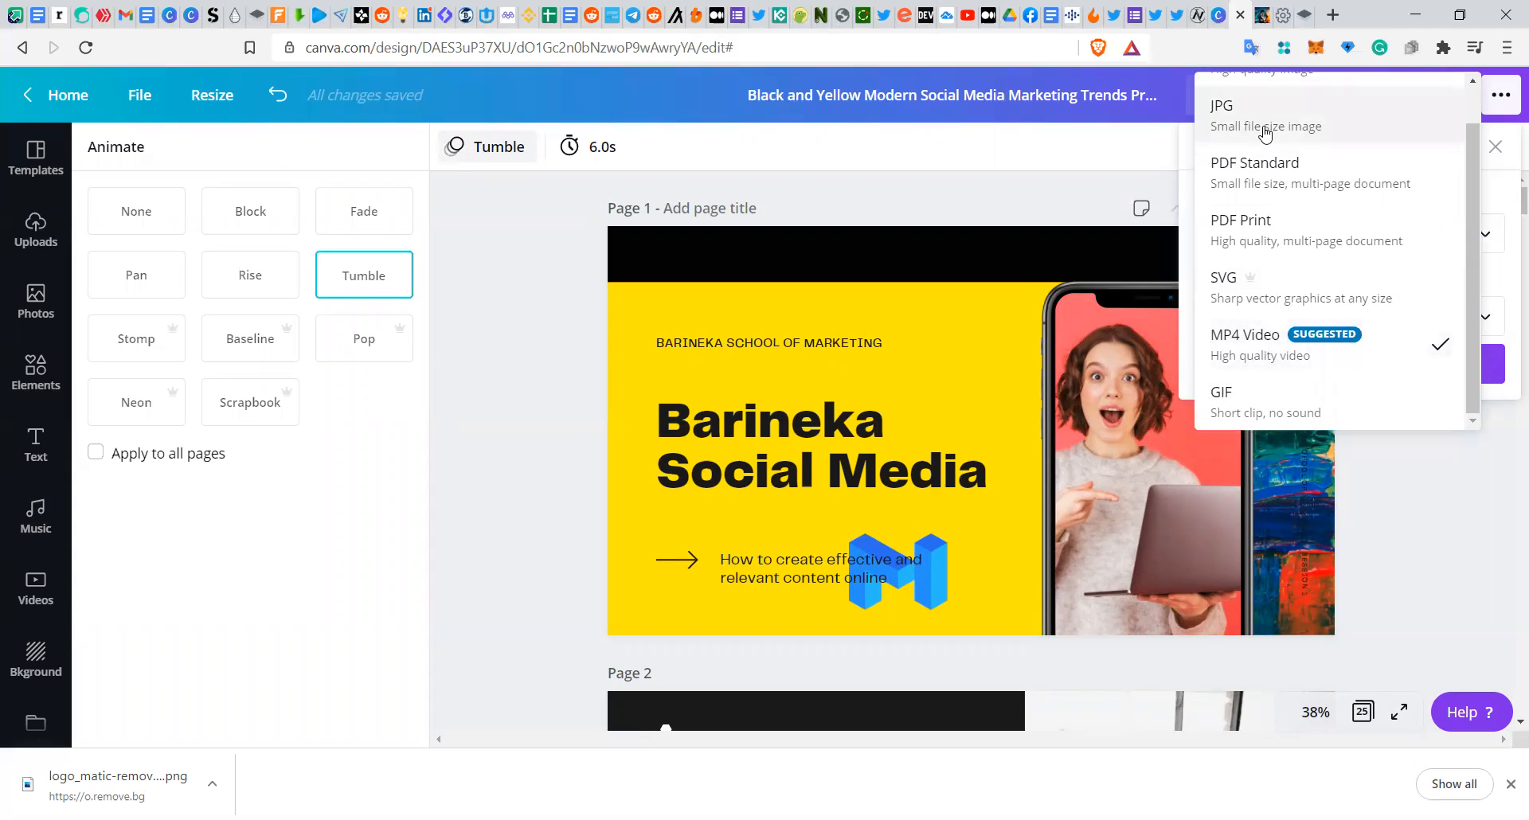
pyautogui.scroll(1, 1266, 134)
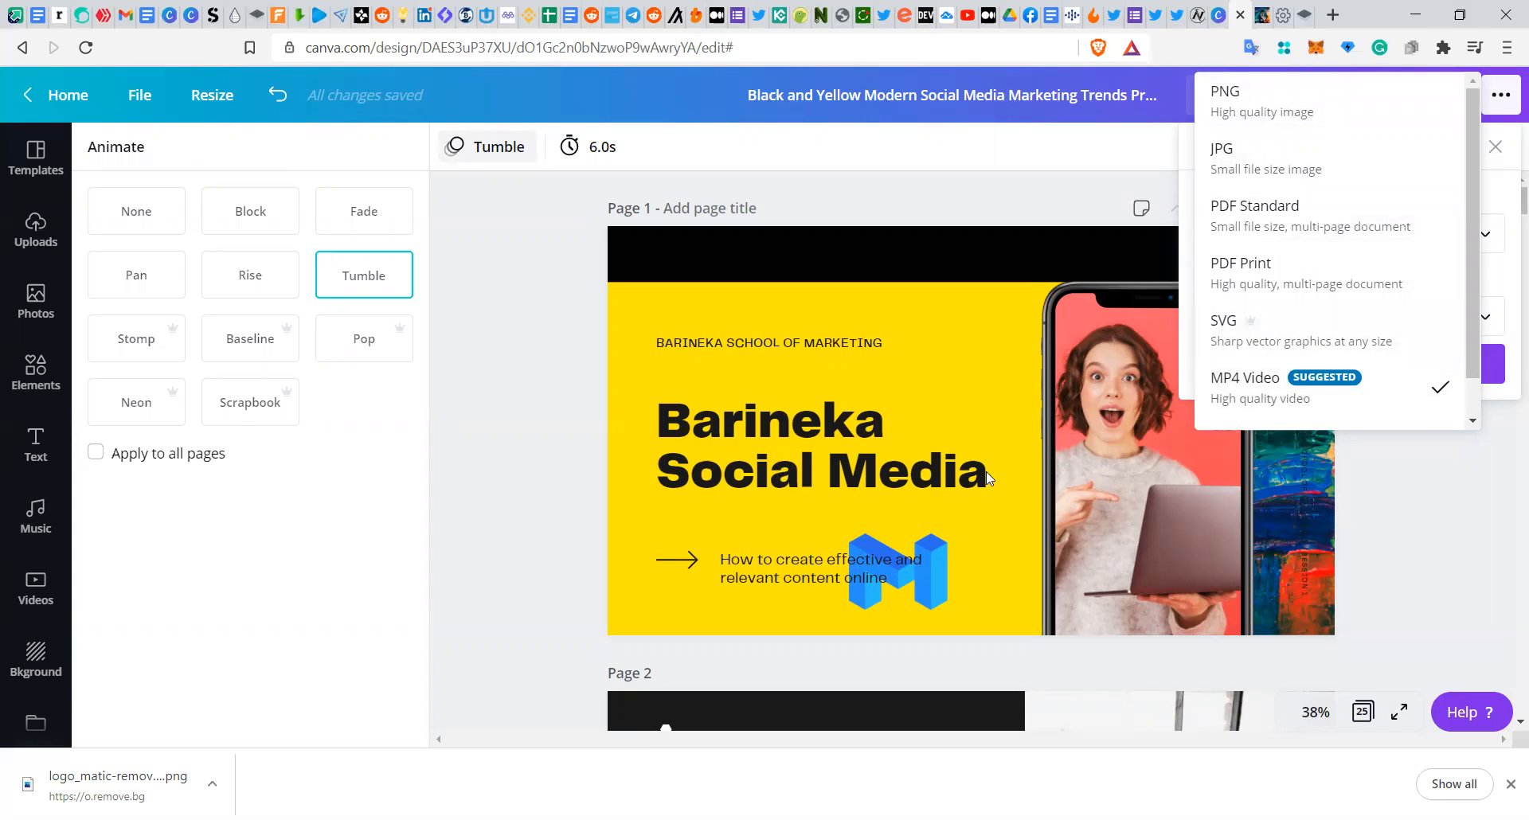
pyautogui.scroll(-1, 1268, 390)
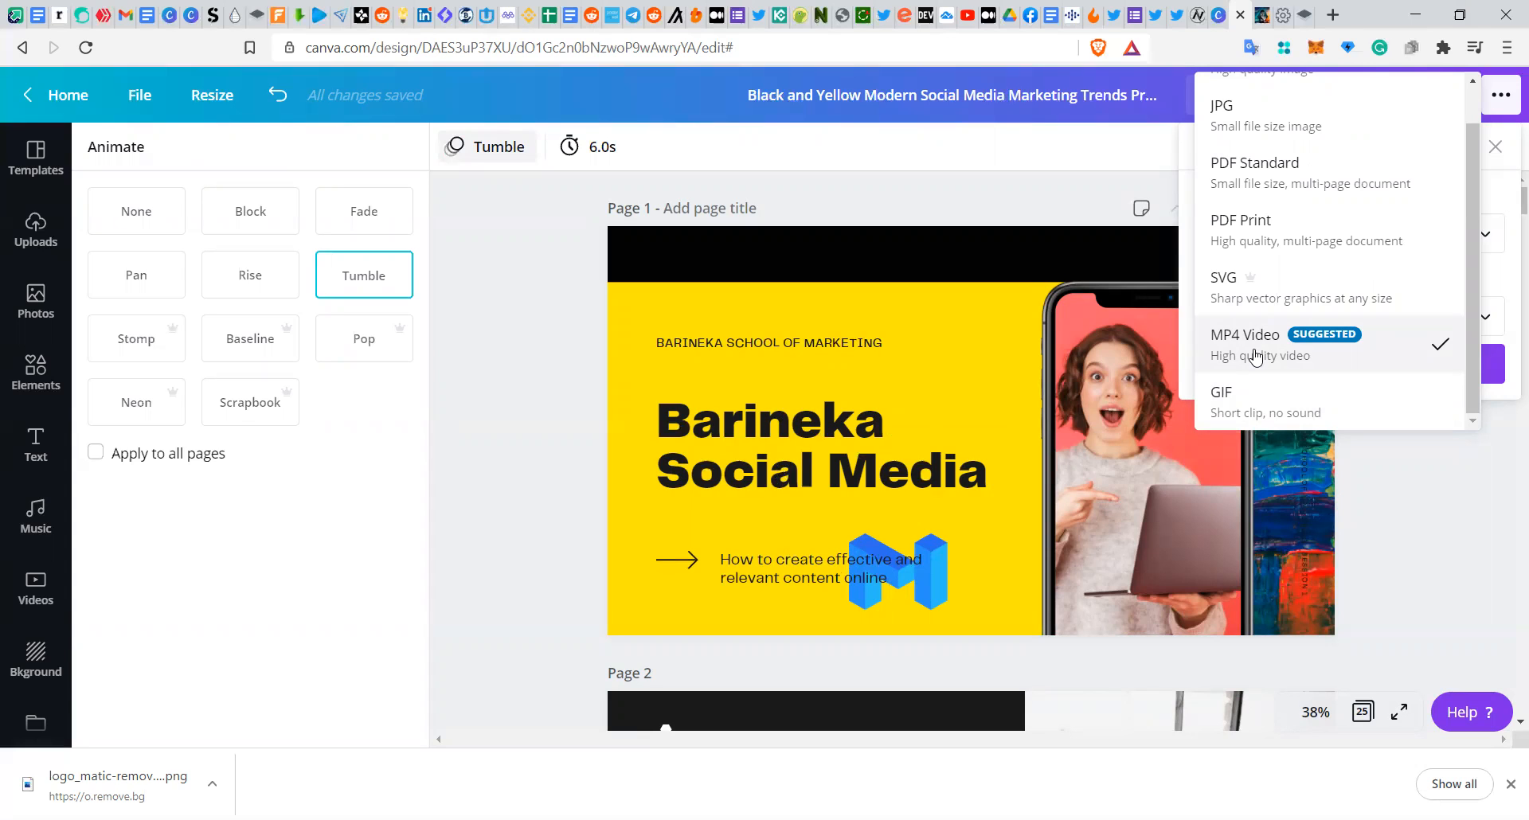
pyautogui.click(1035, 168)
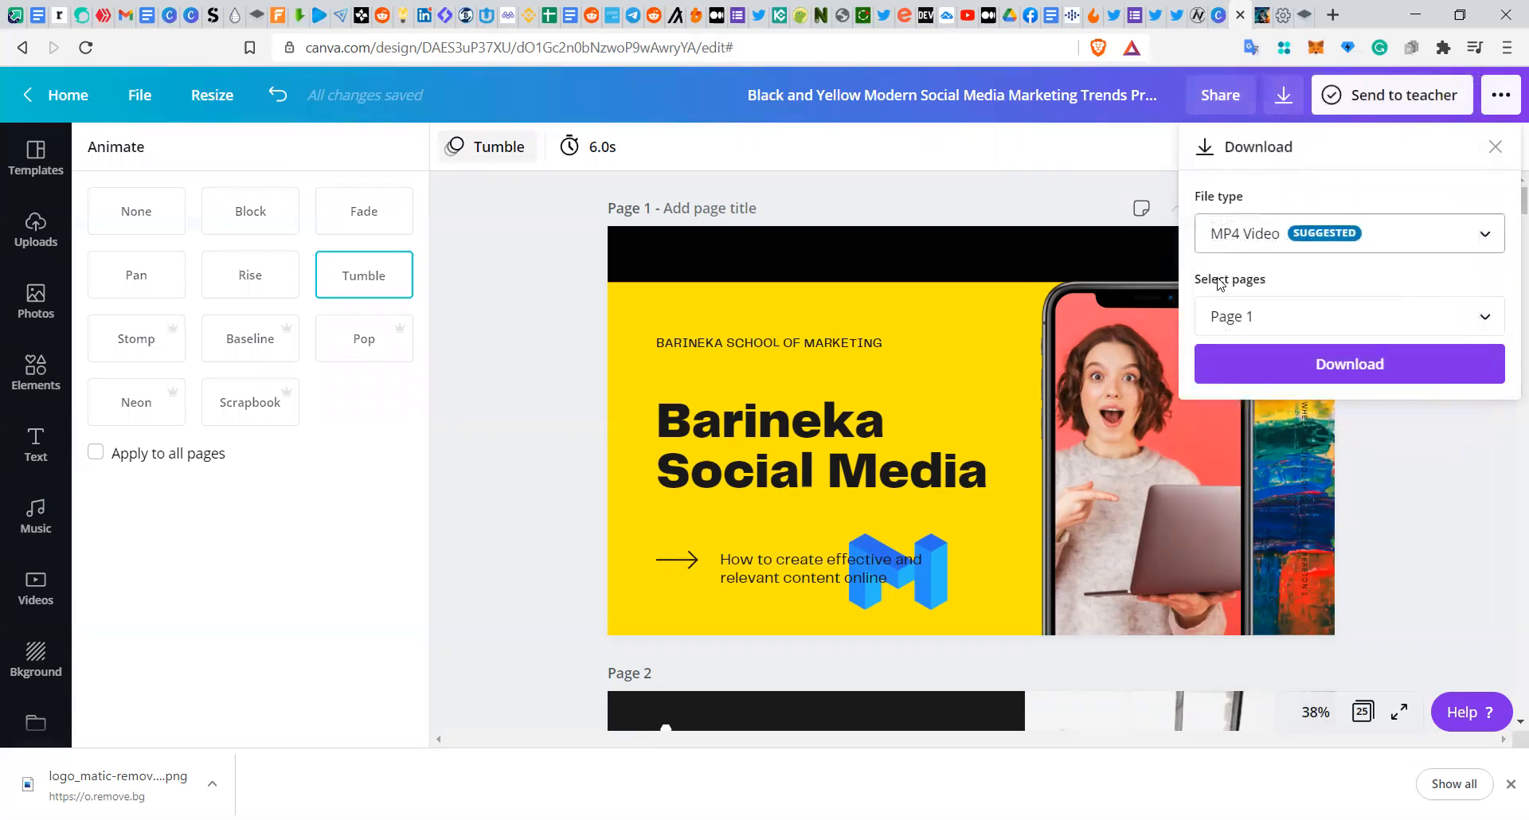